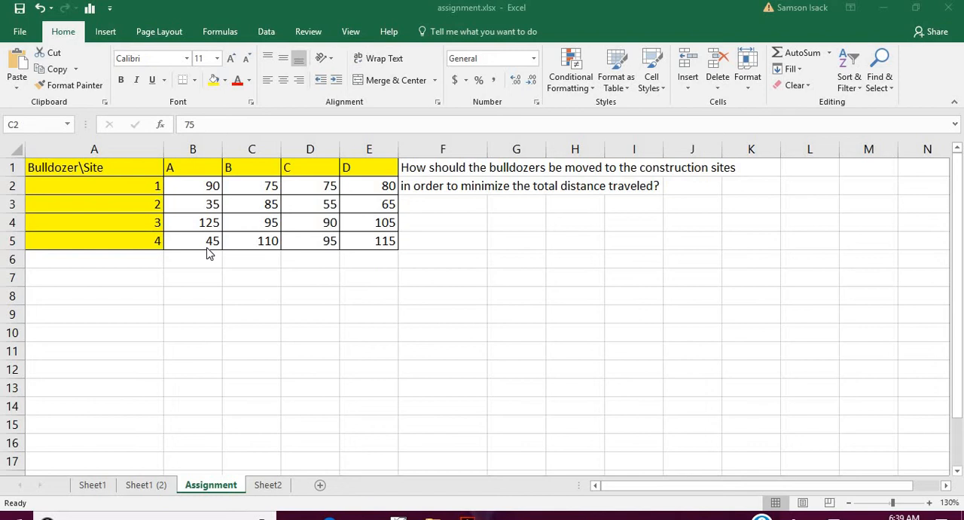
- Examine the bulldozer-to-site distance table in A1:E5, starting with bulldozer 1's distances to the four sites
click(116, 173)
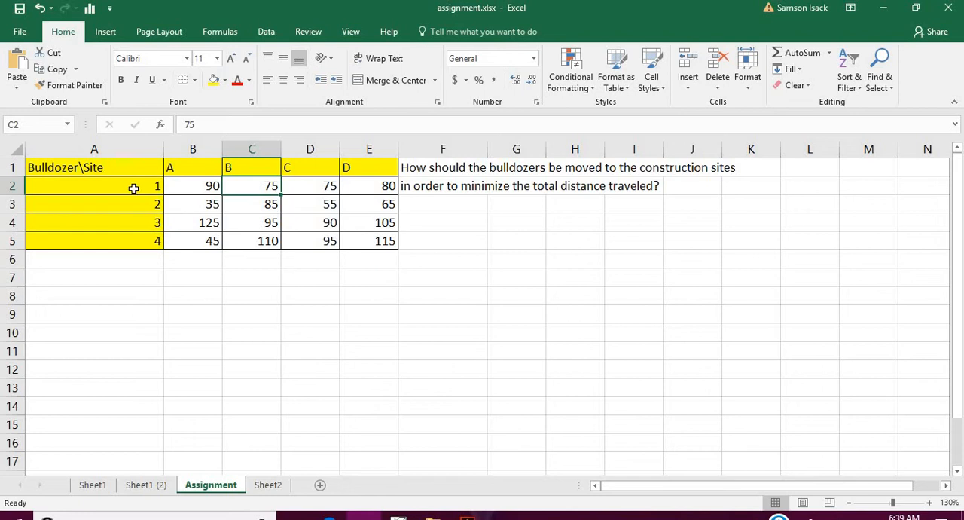
click(133, 186)
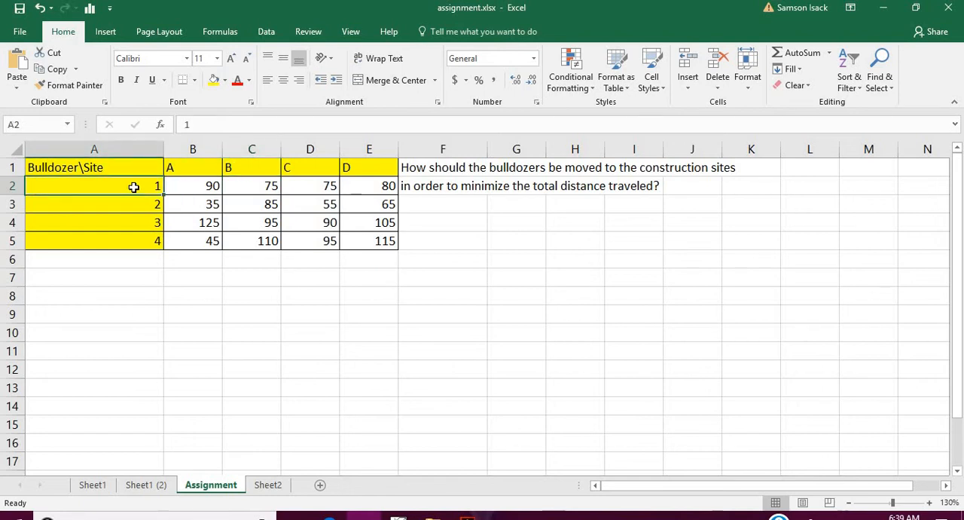
click(205, 186)
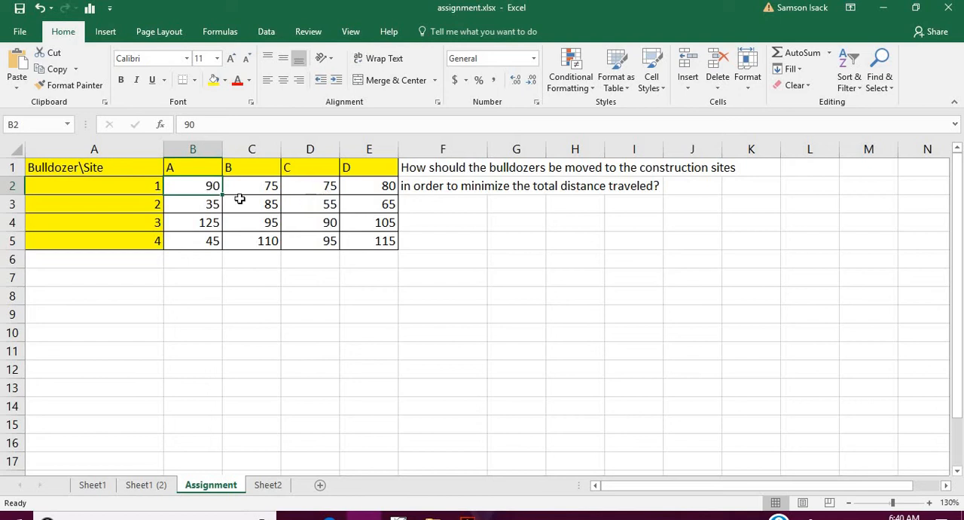
drag(203, 185, 348, 188)
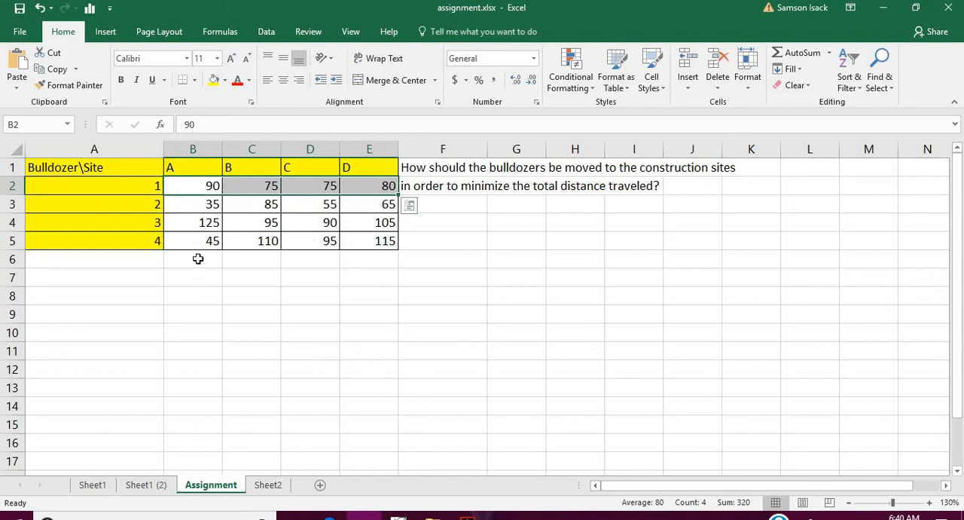
click(136, 183)
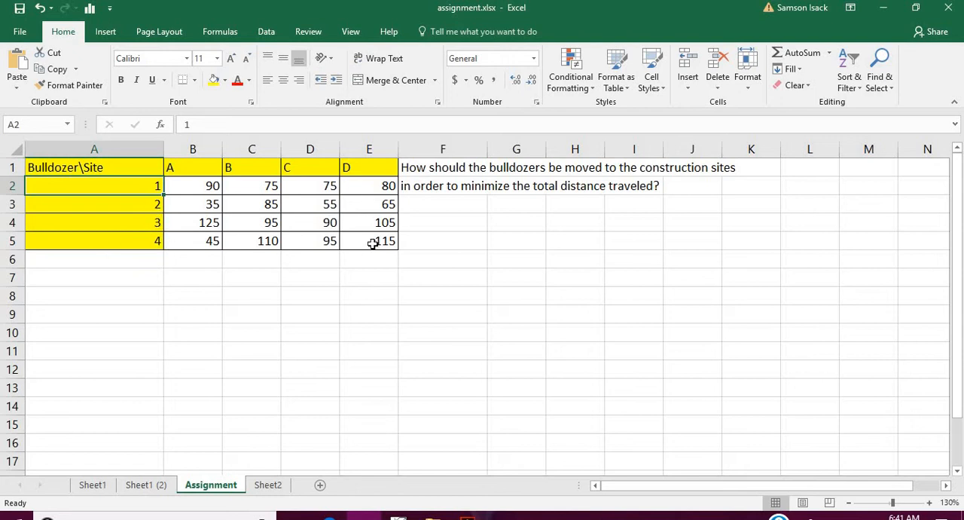
drag(370, 243, 192, 181)
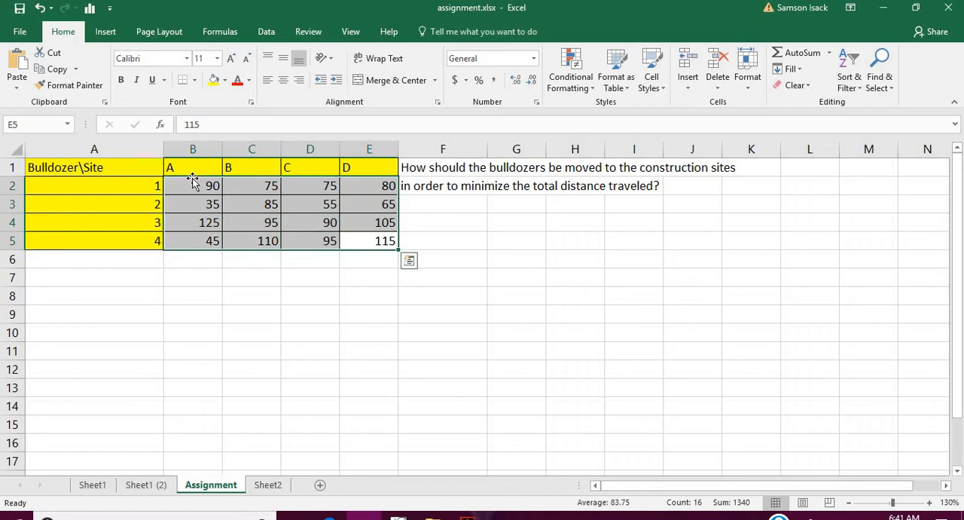
click(144, 185)
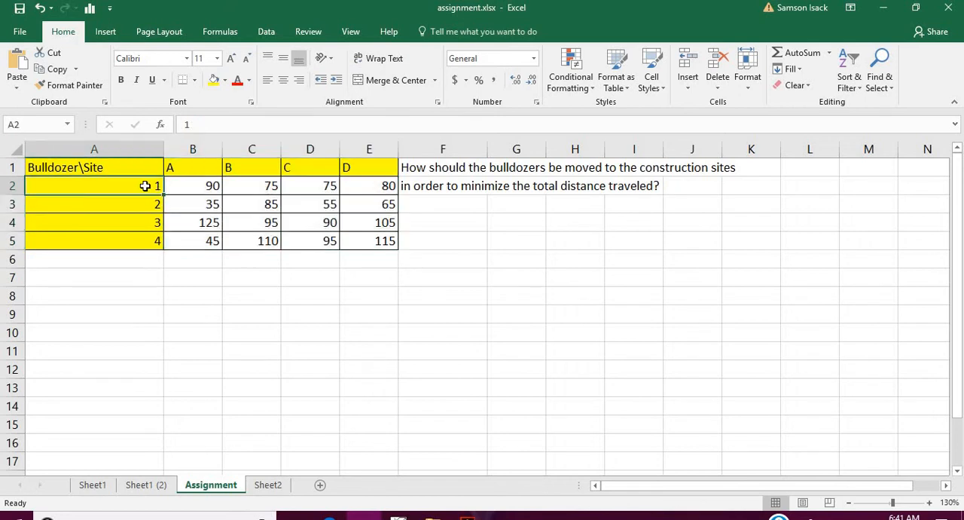
- Compare the distances for moving bulldozer 1 to site A, to site B and to the remaining sites
click(202, 165)
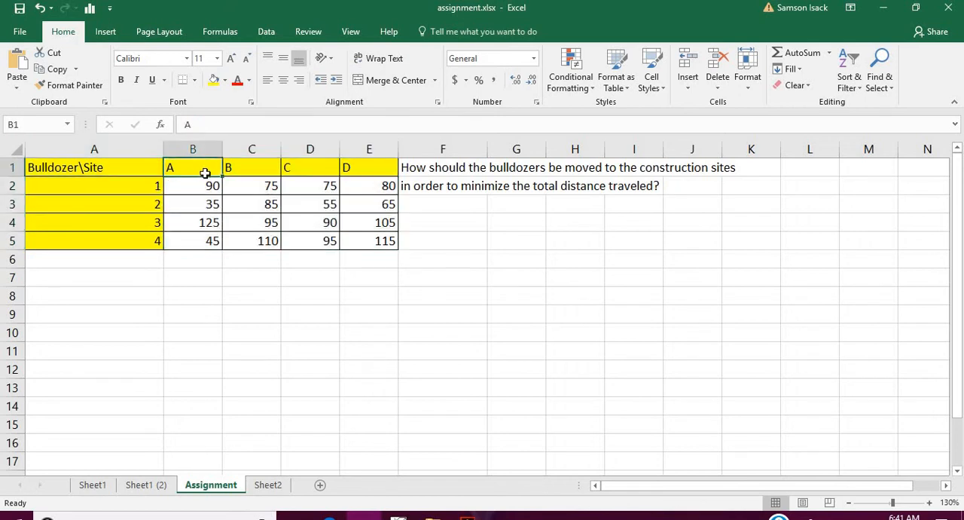
click(205, 185)
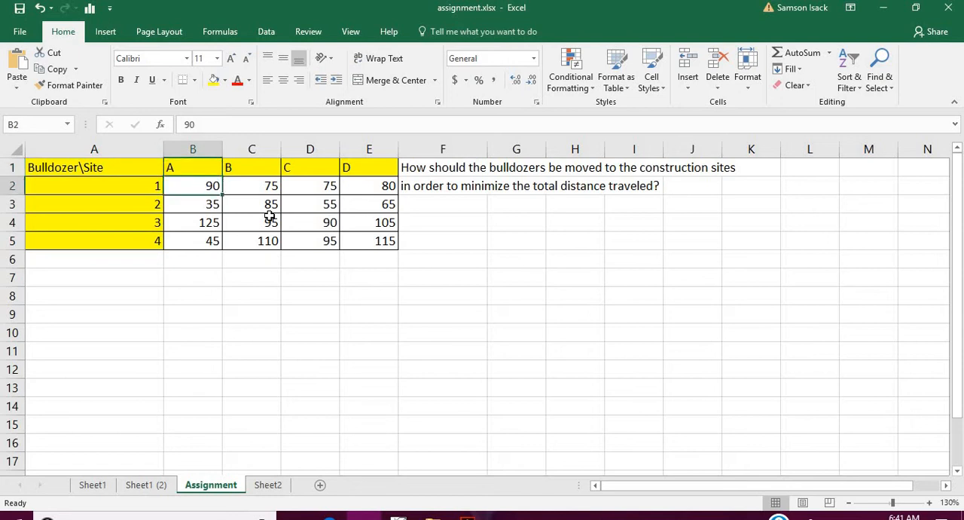
click(153, 185)
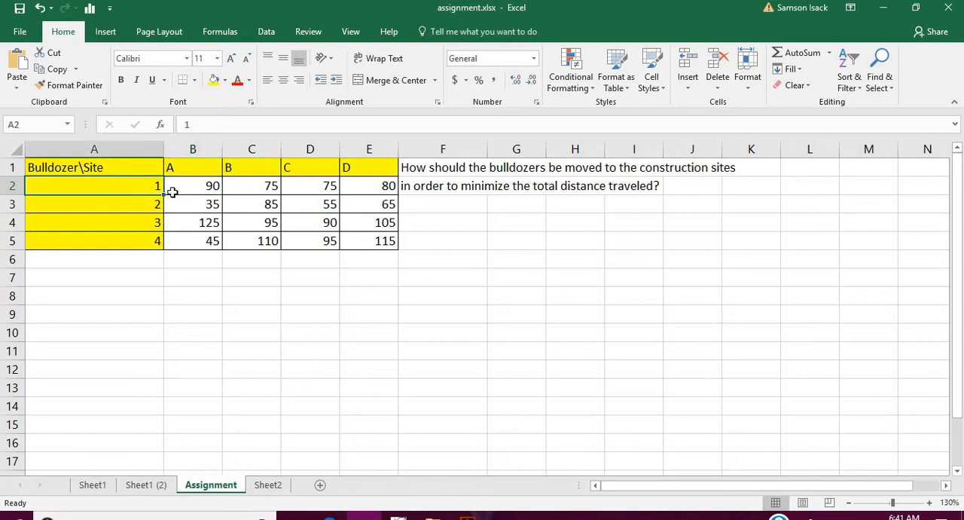
click(253, 167)
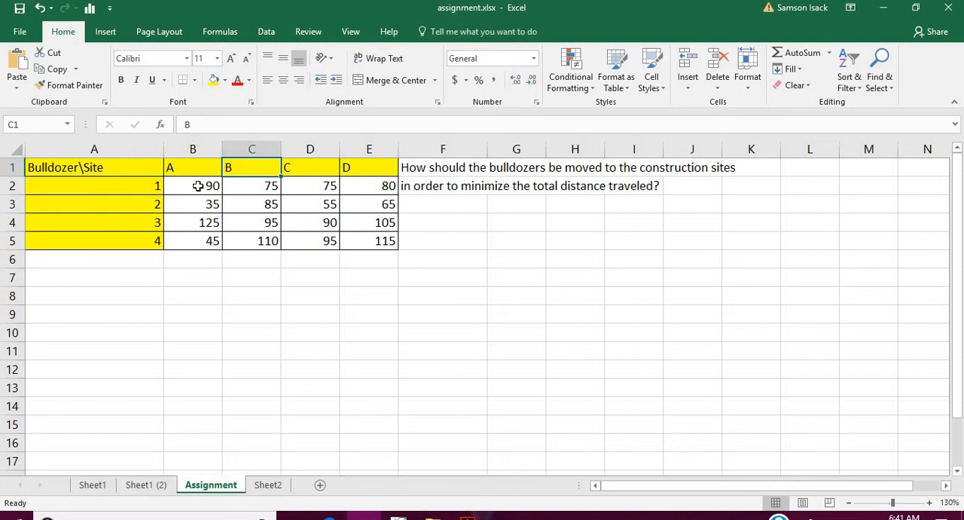
click(142, 185)
click(262, 169)
click(261, 185)
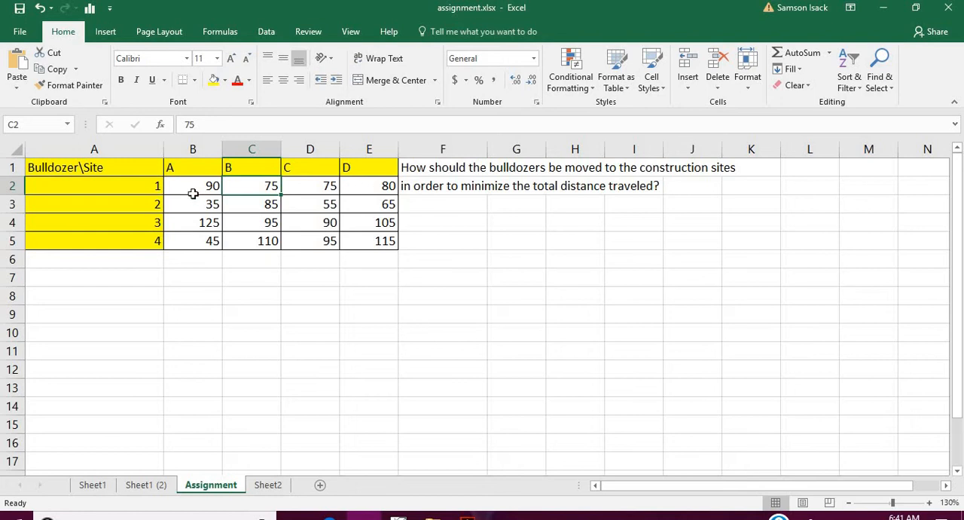
click(195, 189)
drag(250, 184, 369, 188)
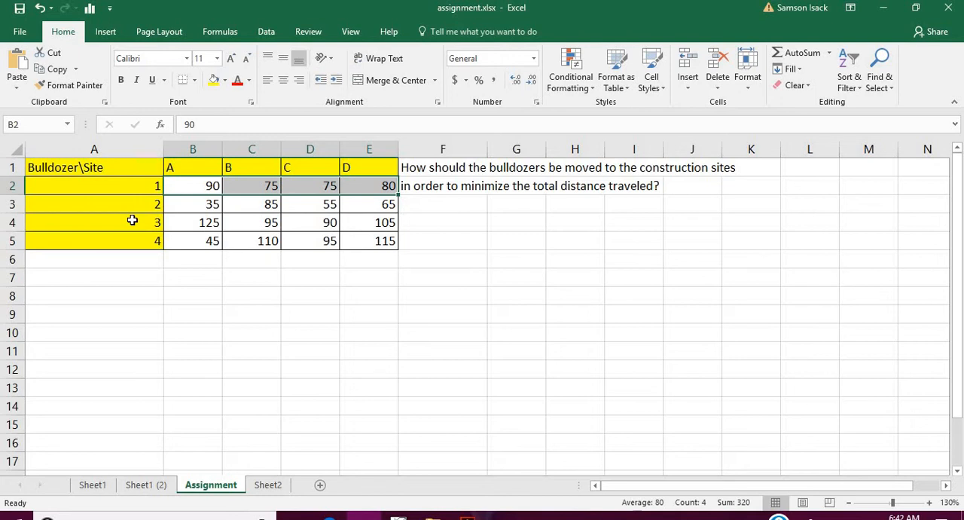
click(110, 280)
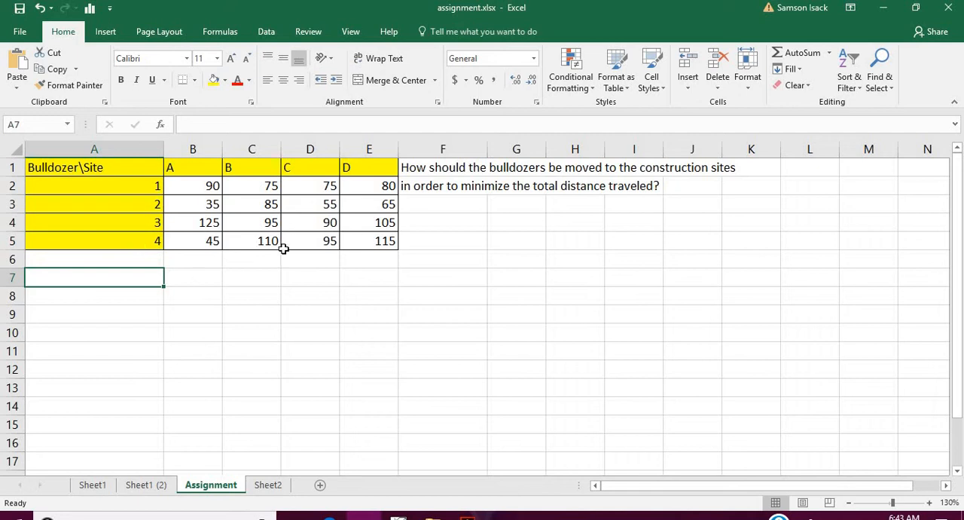
drag(381, 241, 72, 164)
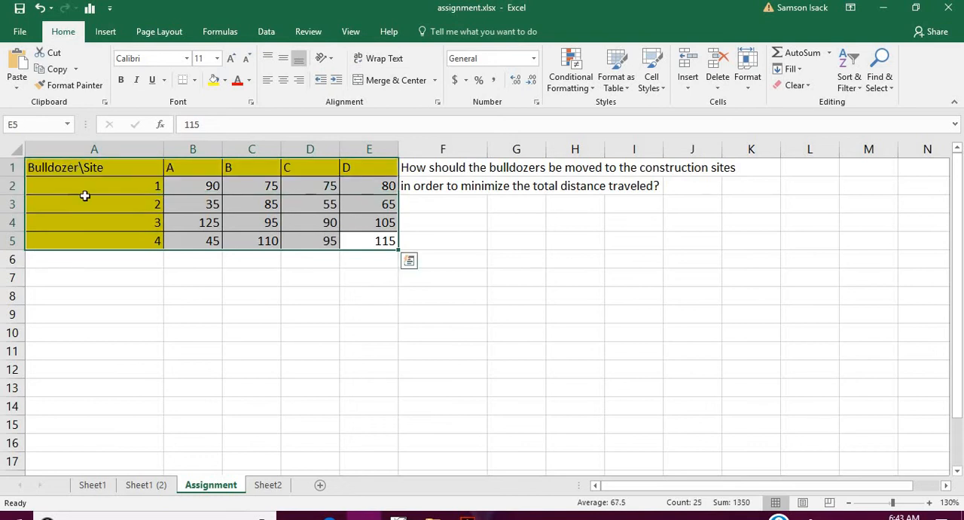
right_click(85, 196)
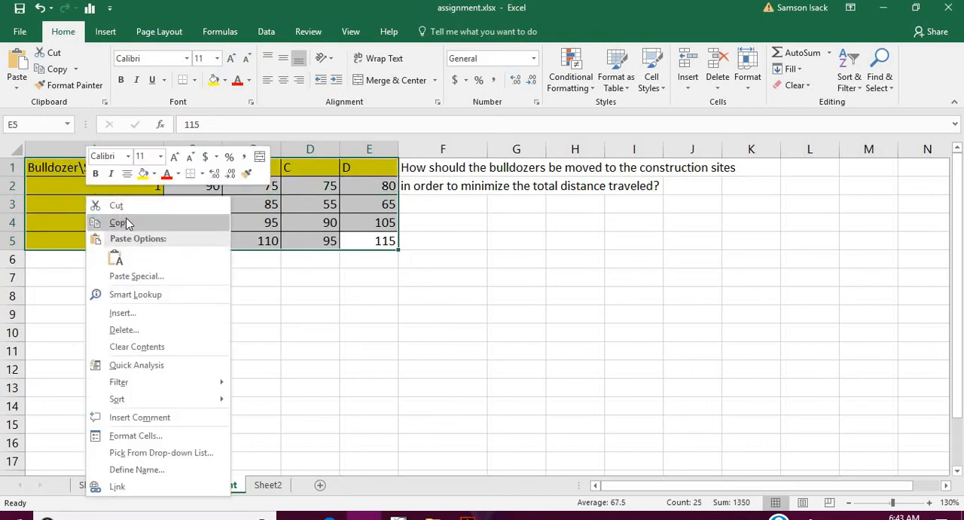
click(124, 222)
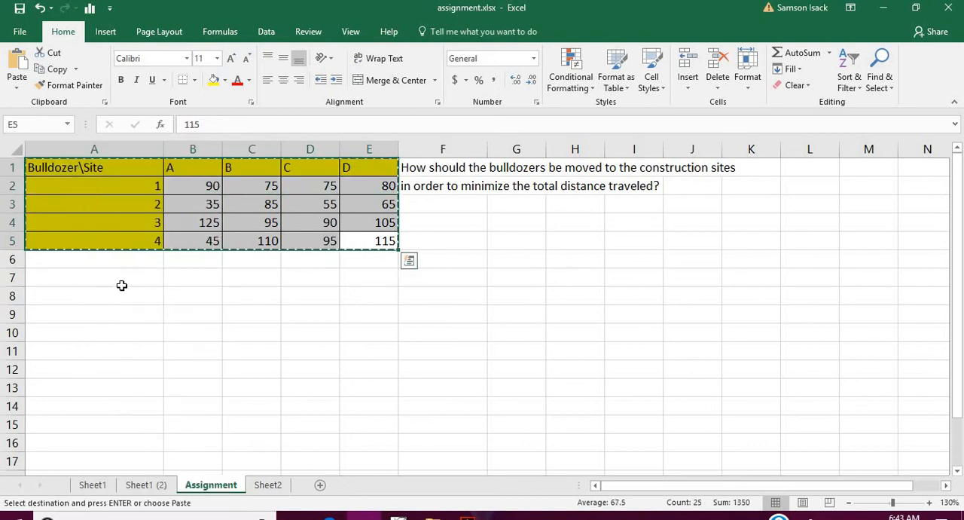
click(121, 284)
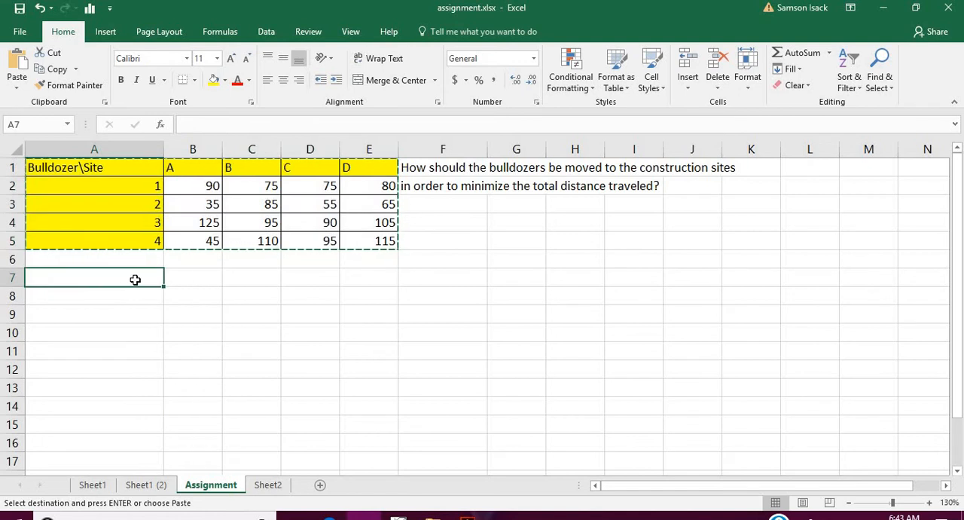
right_click(136, 284)
- Enter the heading BULLDOZER\SITE in cell A7 to start a second table below the distances
click(112, 276)
text(BU)
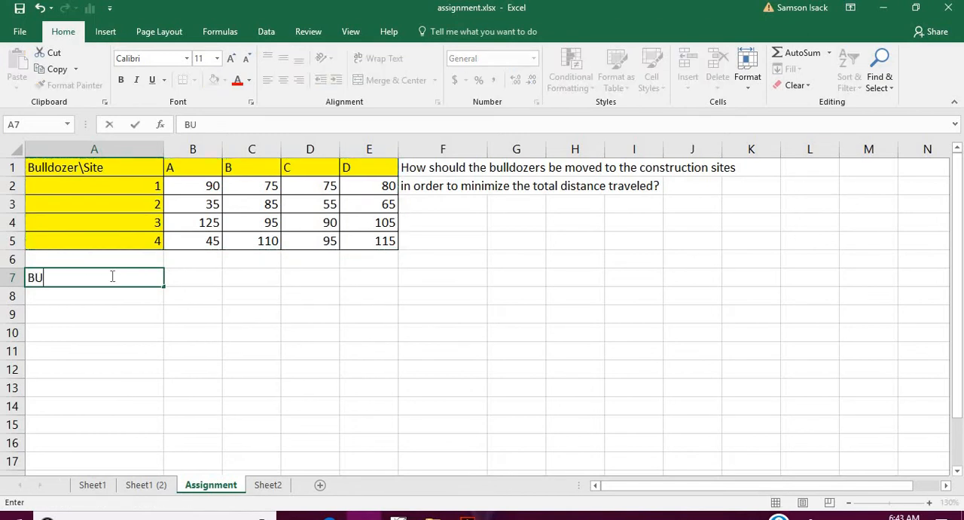
text(LLDOZER)
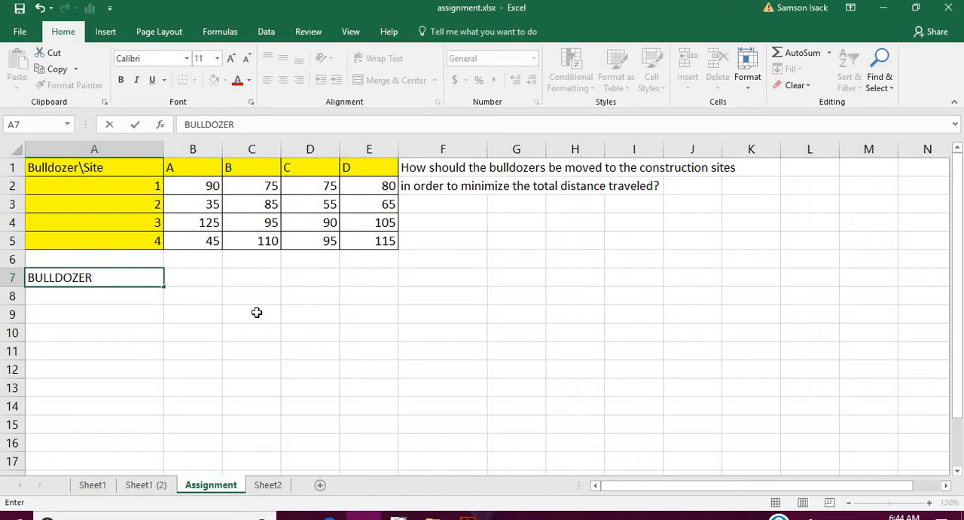
text(\SITE)
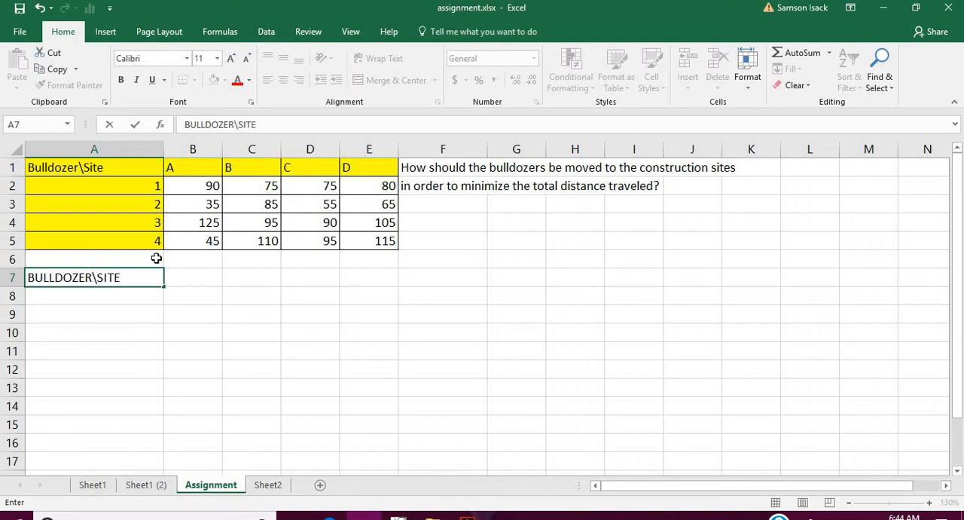
click(190, 283)
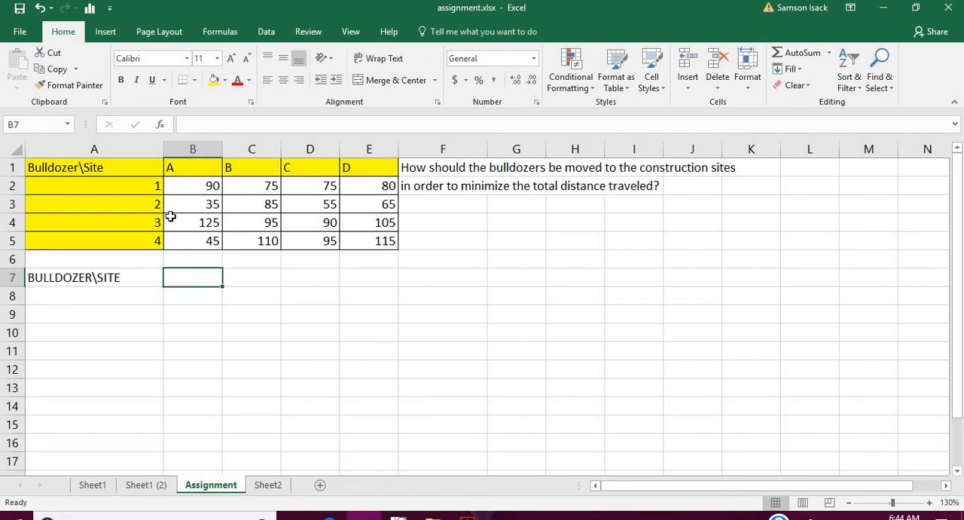
- Enter the bulldozer numbers 1, 2, 3 and 4 down cells A8 to A11
click(142, 295)
text(1)
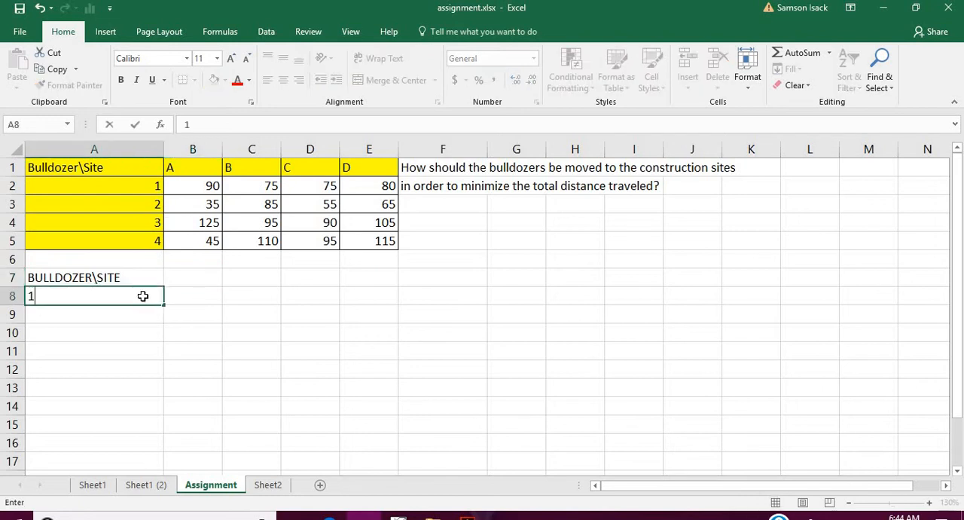
key(Return)
text(2)
key(Return)
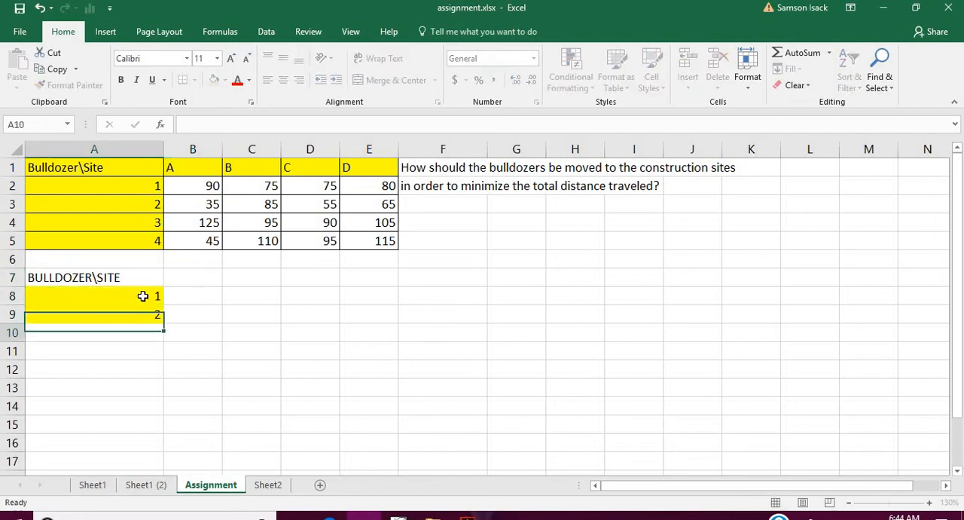
text(3)
key(Return)
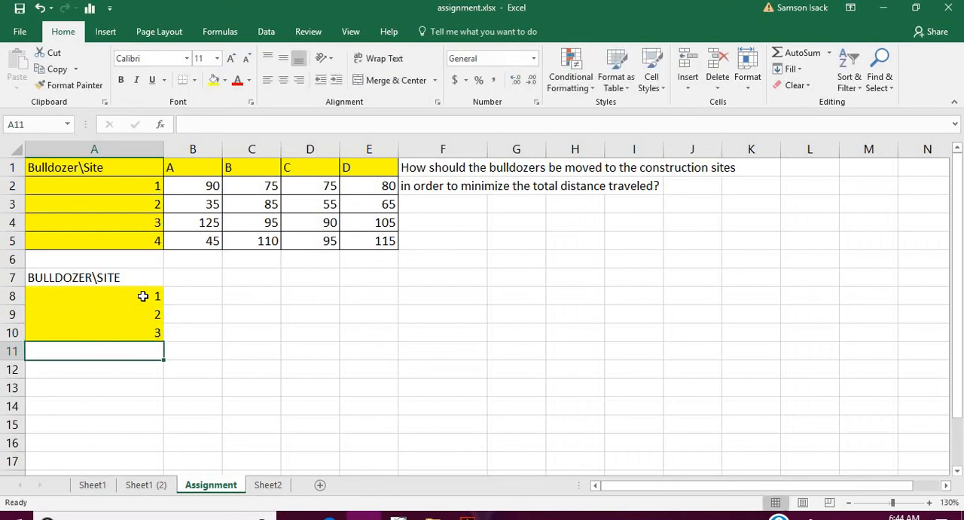
text(4)
key(Return)
- Enter the site headings A, B, C and D across cells B7 to E7
click(196, 273)
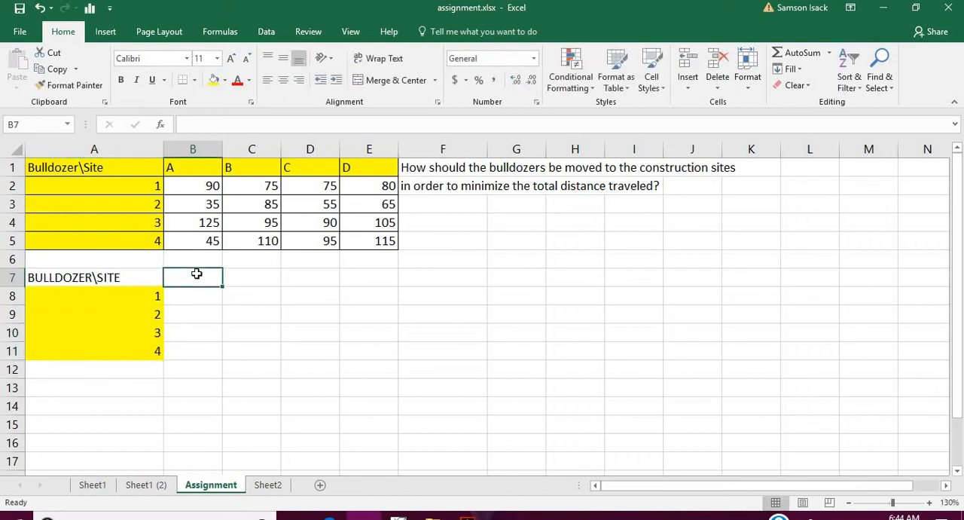
text(a)
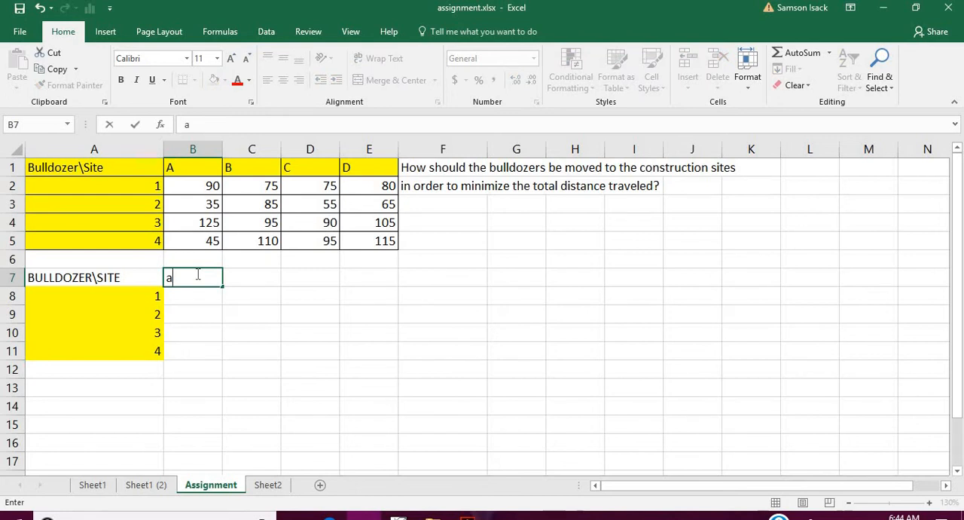
key(BackSpace)
text(A)
click(263, 277)
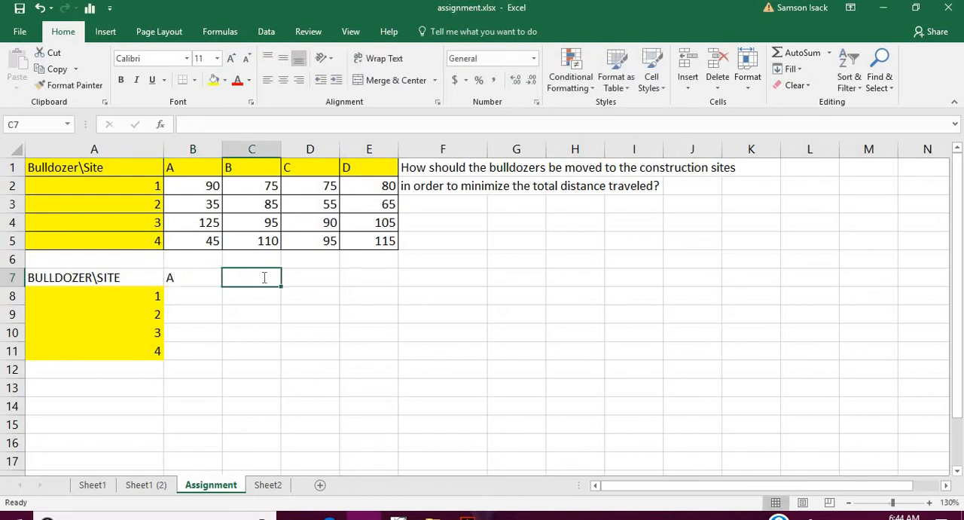
text(B)
click(319, 277)
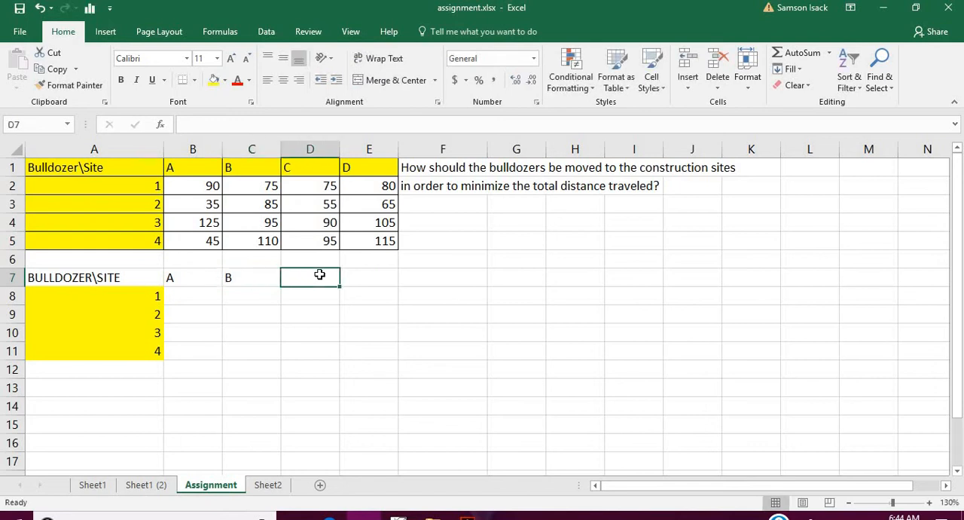
text(C)
click(351, 277)
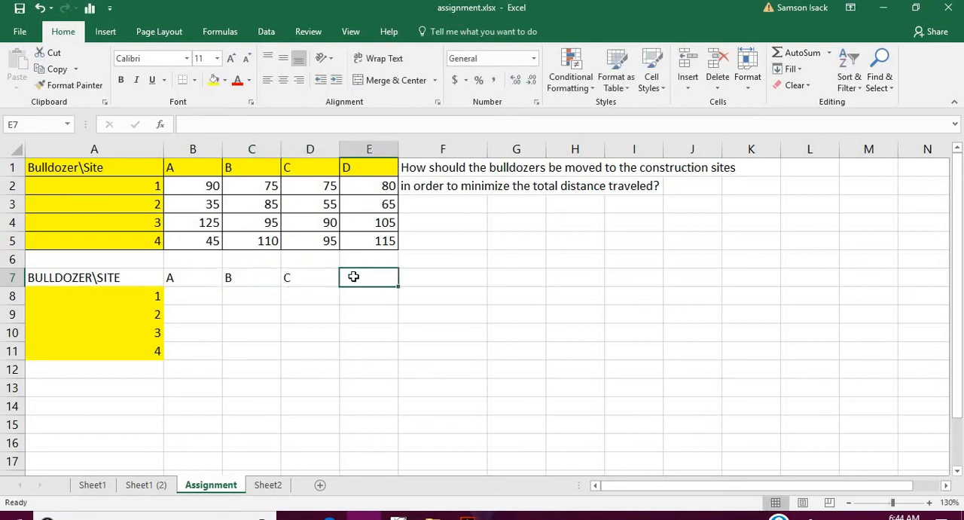
text(D)
click(354, 315)
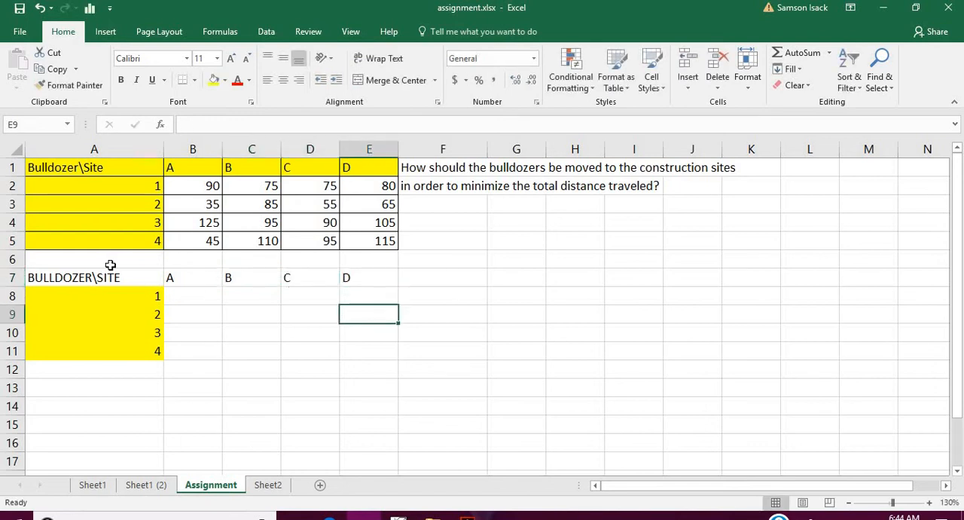
- Apply all borders to the new table in A7:E11
drag(169, 277, 377, 300)
drag(99, 277, 373, 350)
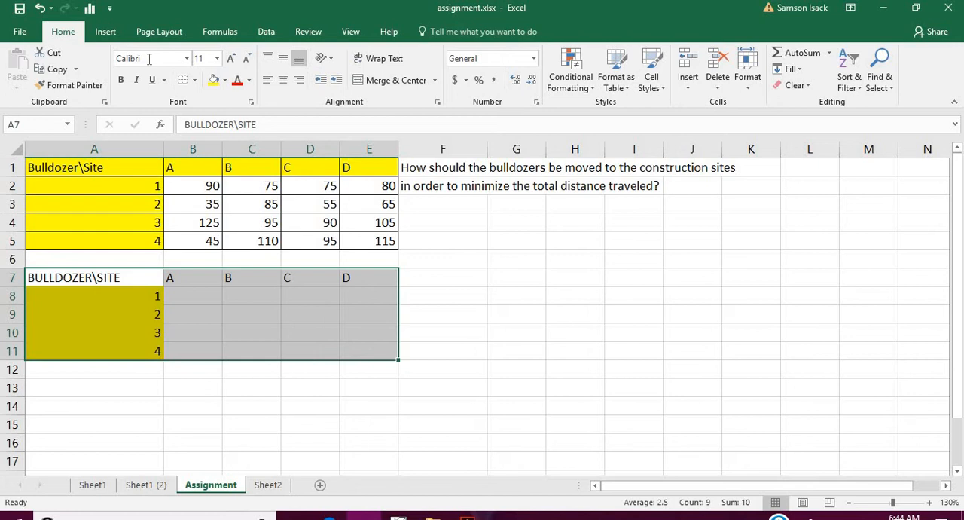
click(193, 80)
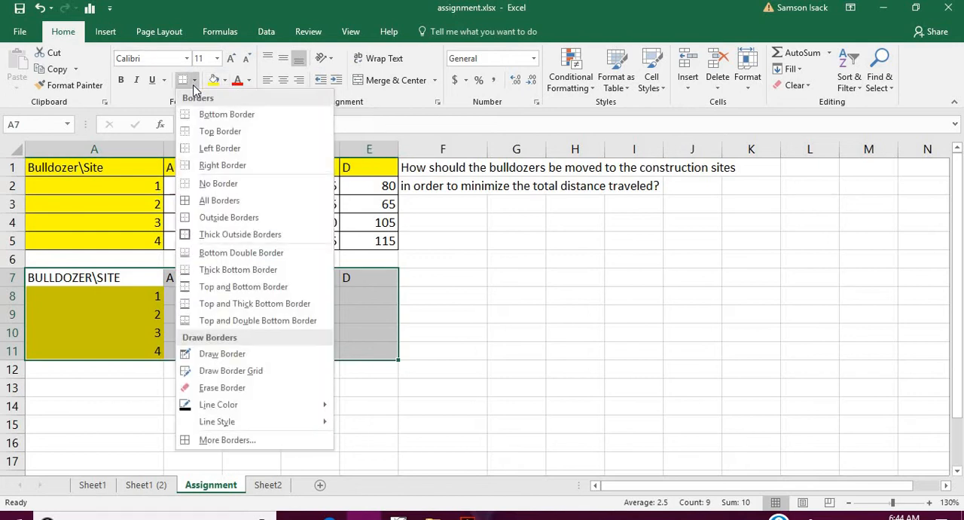
click(211, 205)
click(232, 325)
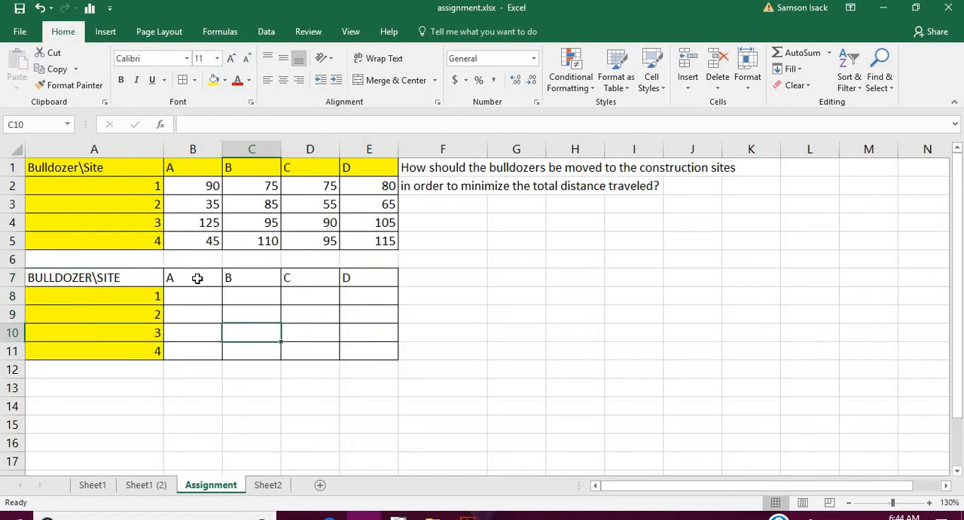
- Fill the site headings in cells B7:E7 with yellow
drag(196, 278, 380, 282)
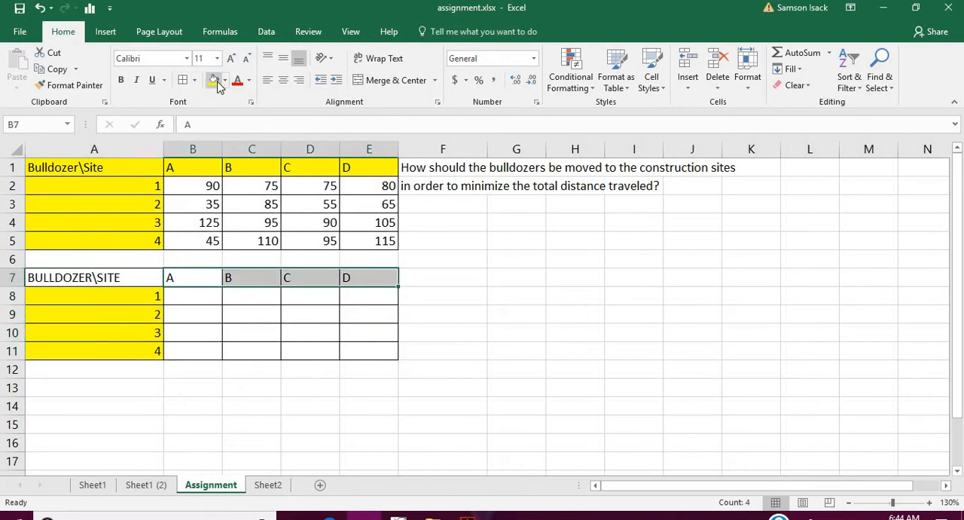
click(216, 84)
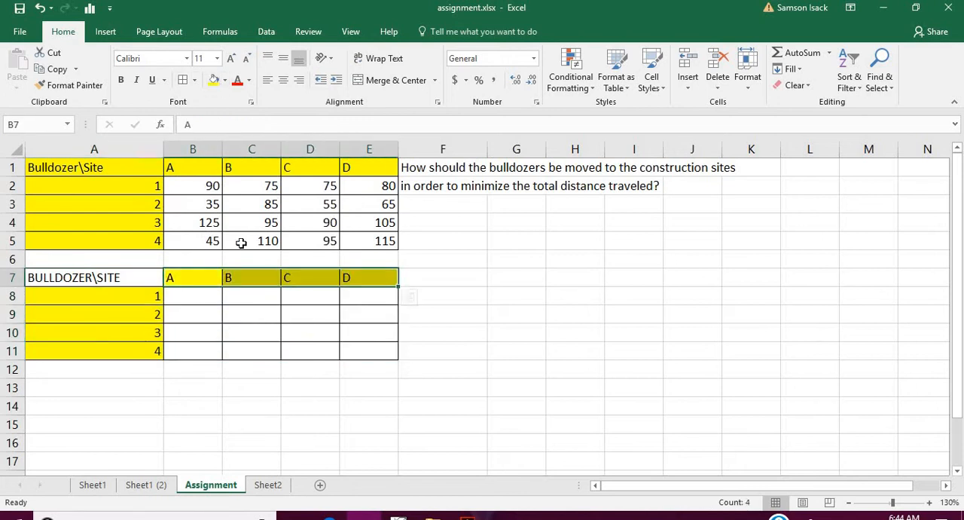
click(152, 295)
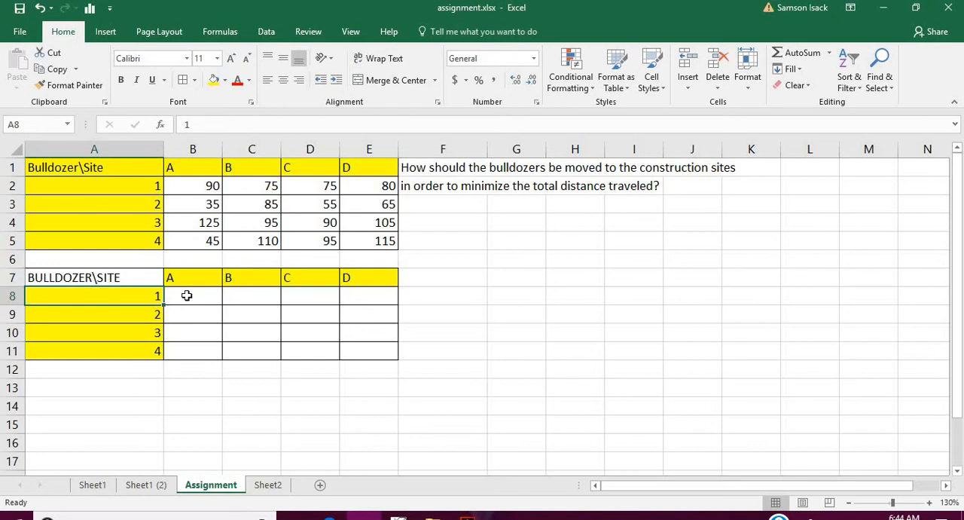
drag(187, 295, 348, 353)
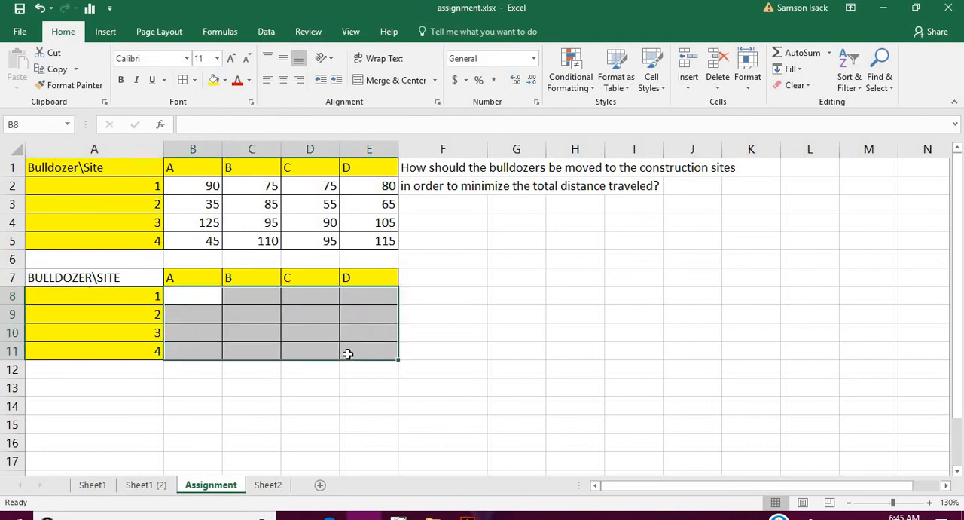
click(180, 185)
drag(180, 185, 361, 251)
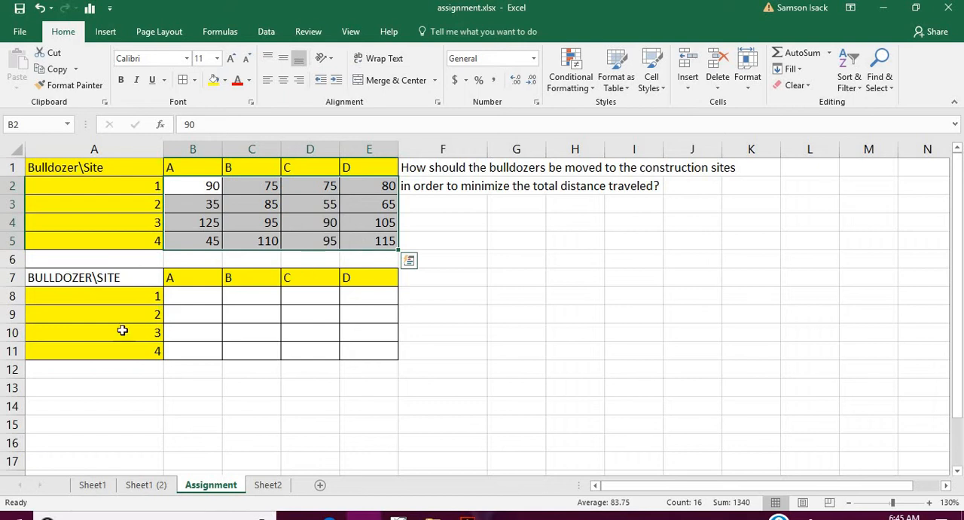
- Enter the label VARIABLES in cell A6 above the second table
click(80, 259)
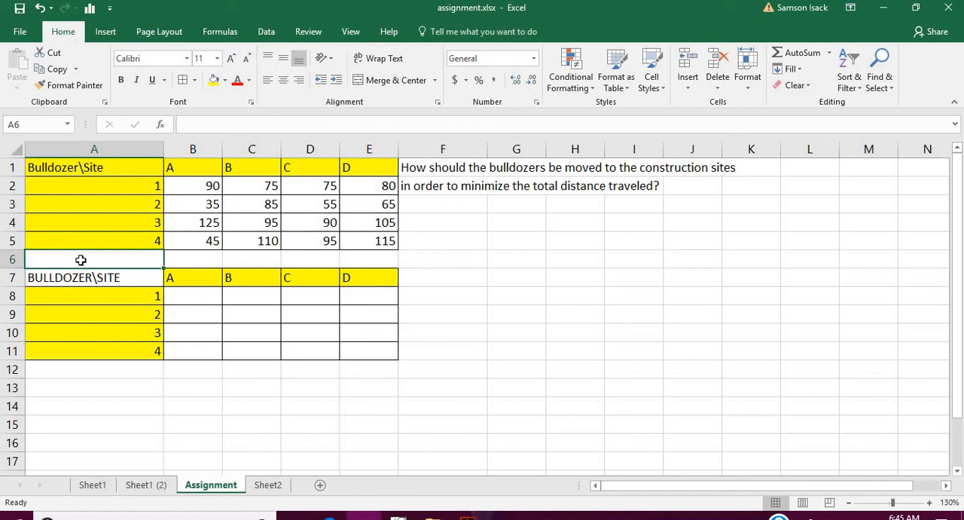
text(var)
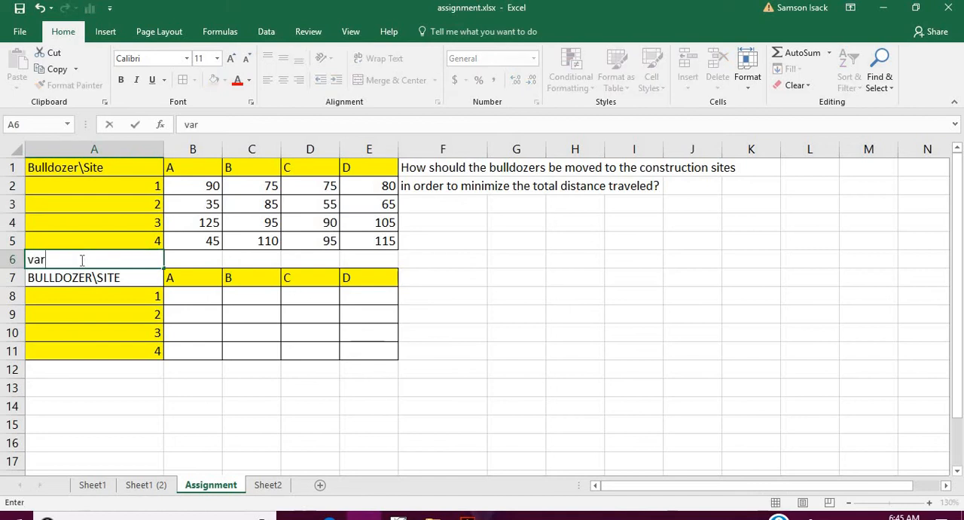
text(IABLES)
double_click(55, 259)
text(VARIABLE)
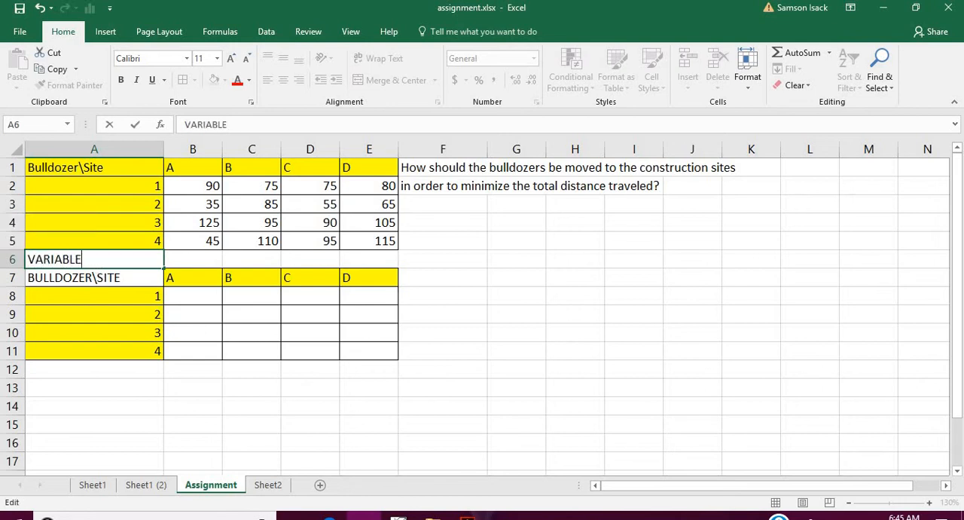
text(S)
key(Return)
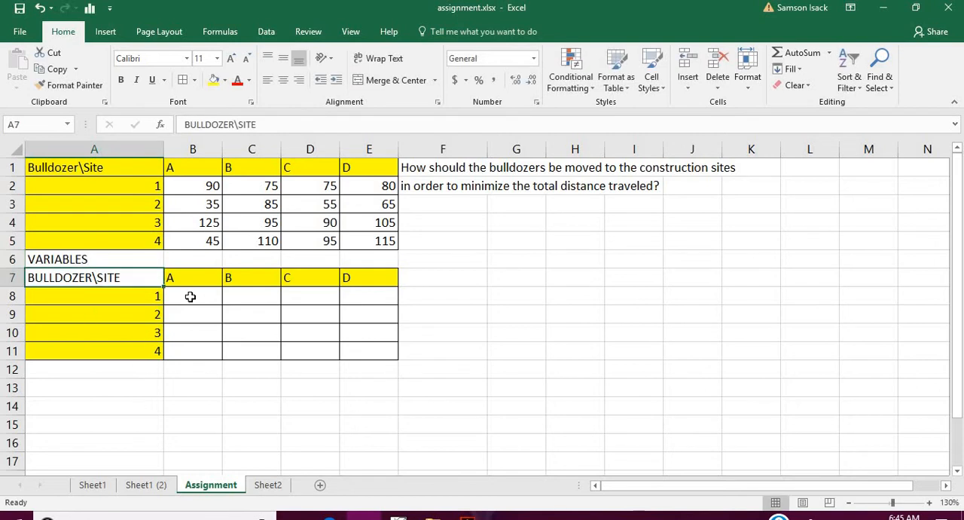
drag(190, 296, 354, 349)
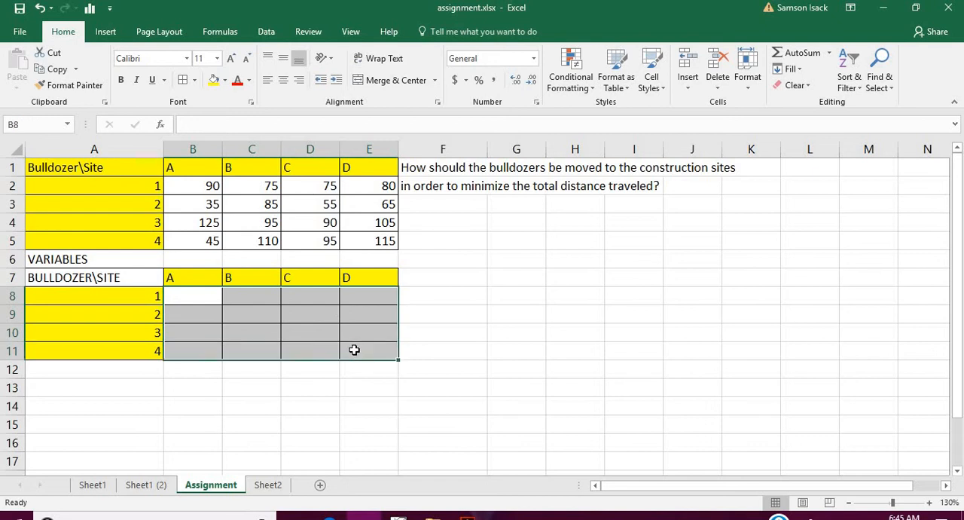
click(143, 300)
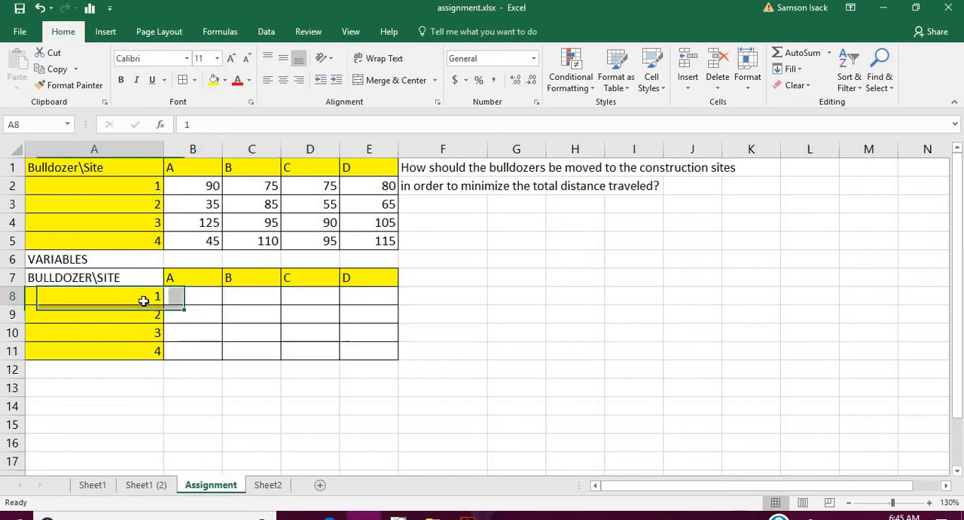
click(194, 278)
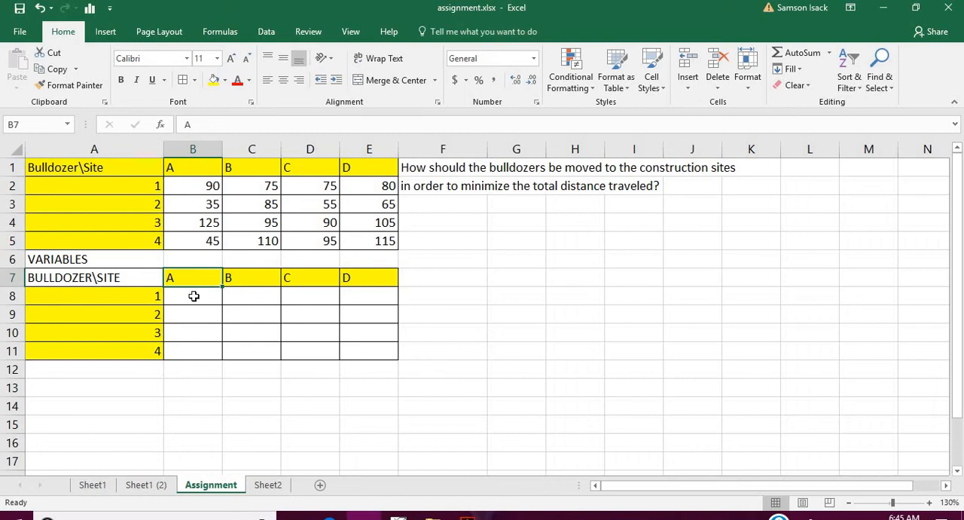
- Enter the variable name A1 for bulldozer 1 and site A in cell B8
click(194, 296)
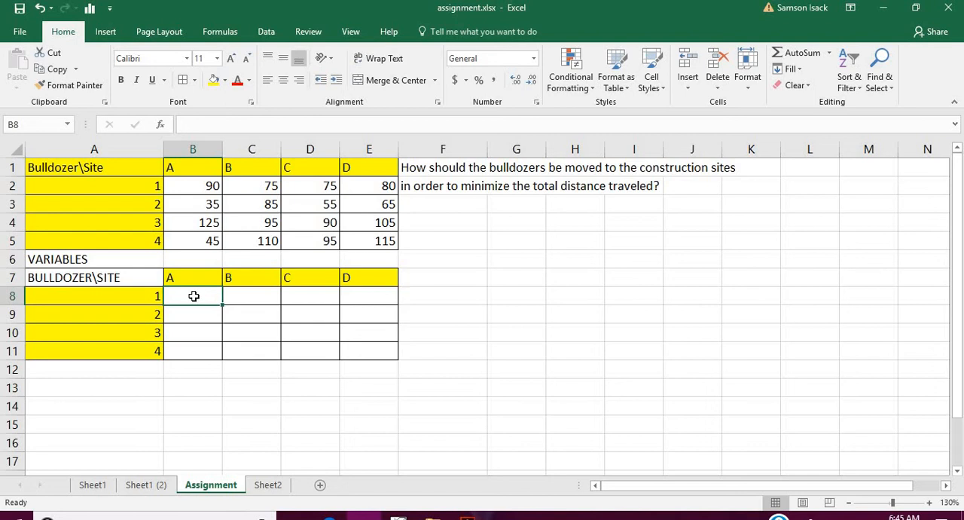
text(a)
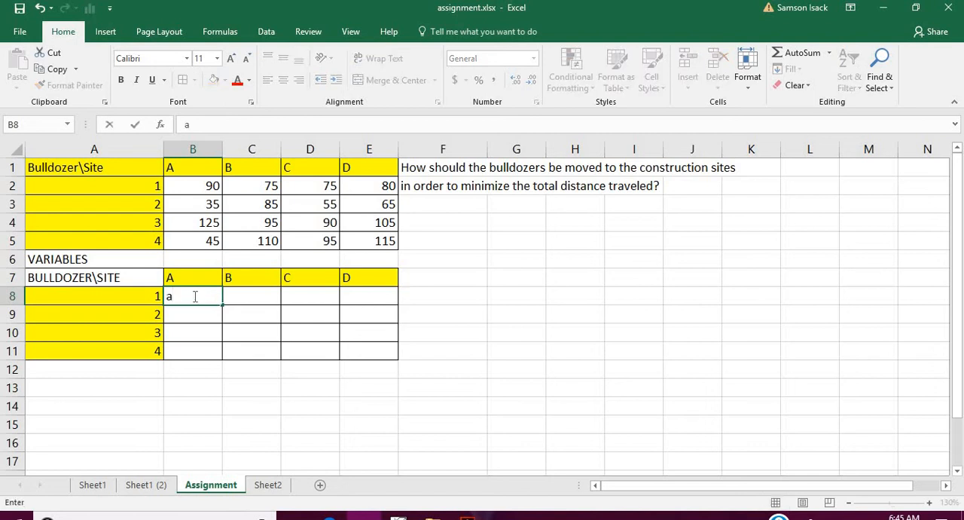
key(BackSpace)
text(1A)
drag(187, 296, 133, 303)
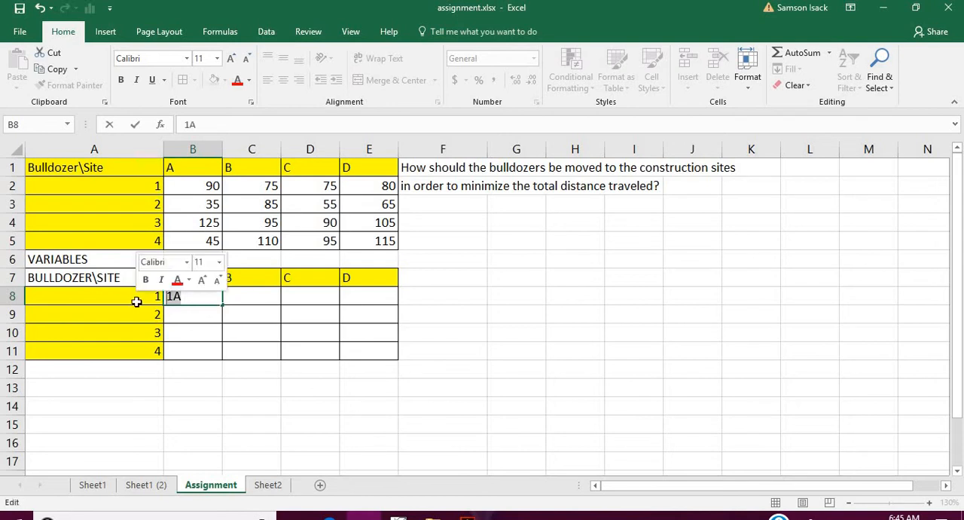
text(A1)
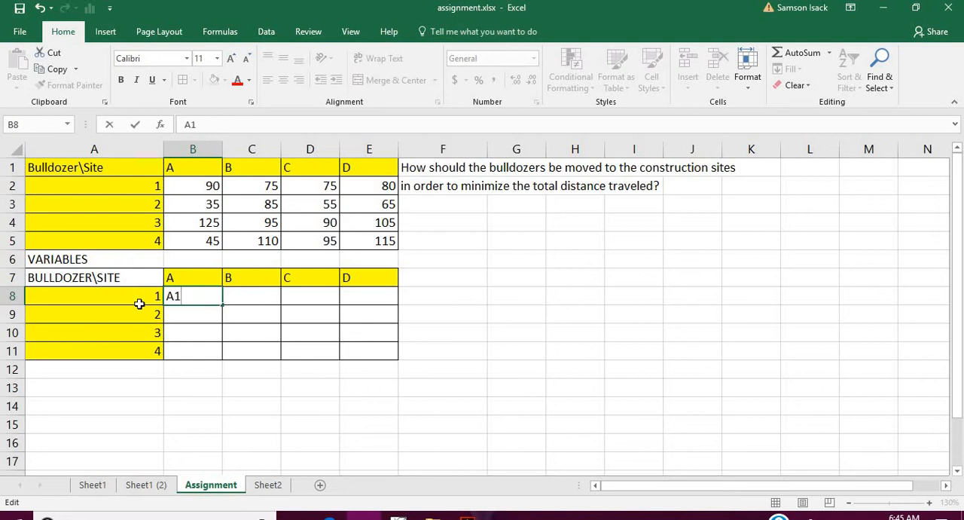
- Enter the variable names B1, C1 and D1 across cells C8 to E8 for bulldozer 1
click(253, 300)
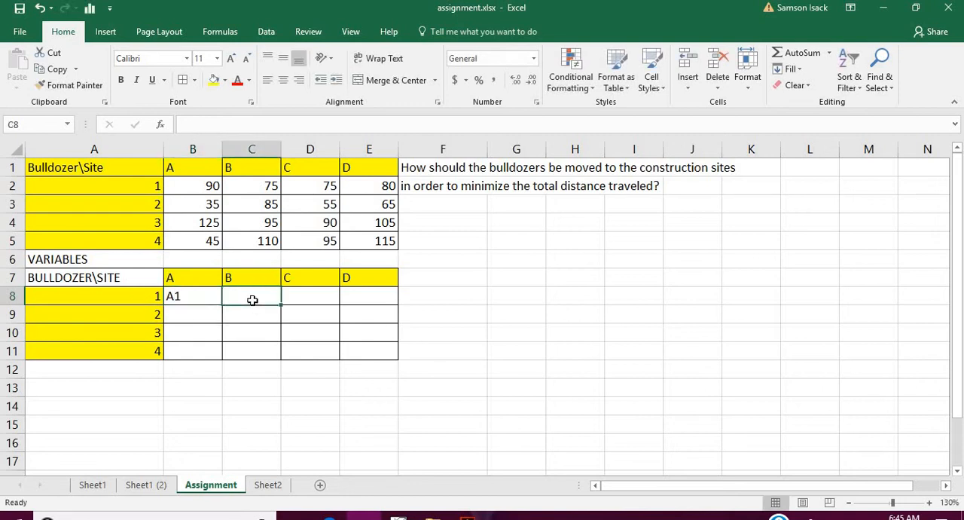
text(B2)
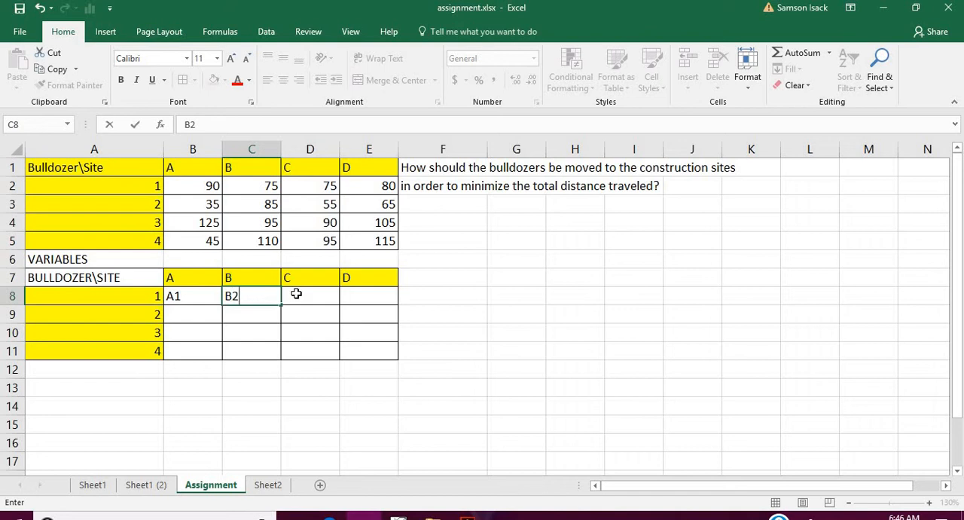
click(242, 296)
key(BackSpace)
text(1)
click(307, 296)
text(C)
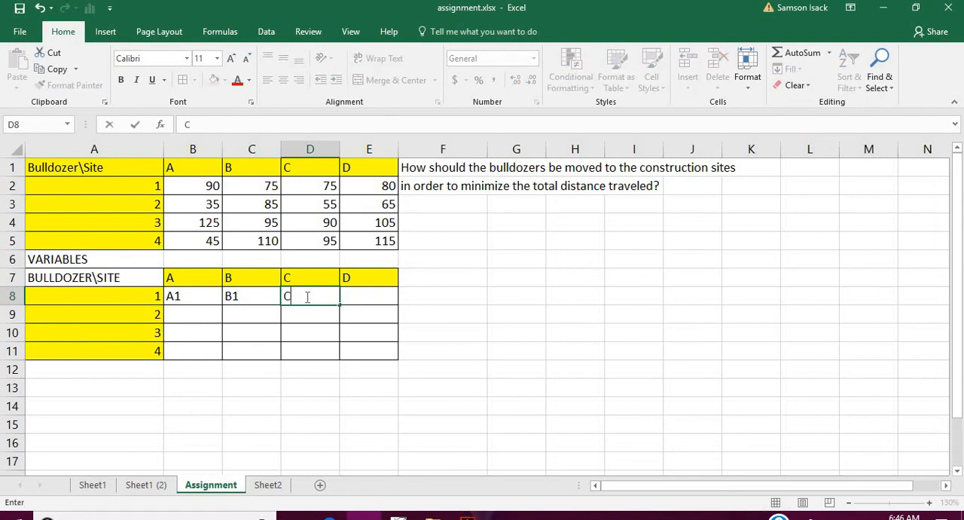
text(1)
click(353, 296)
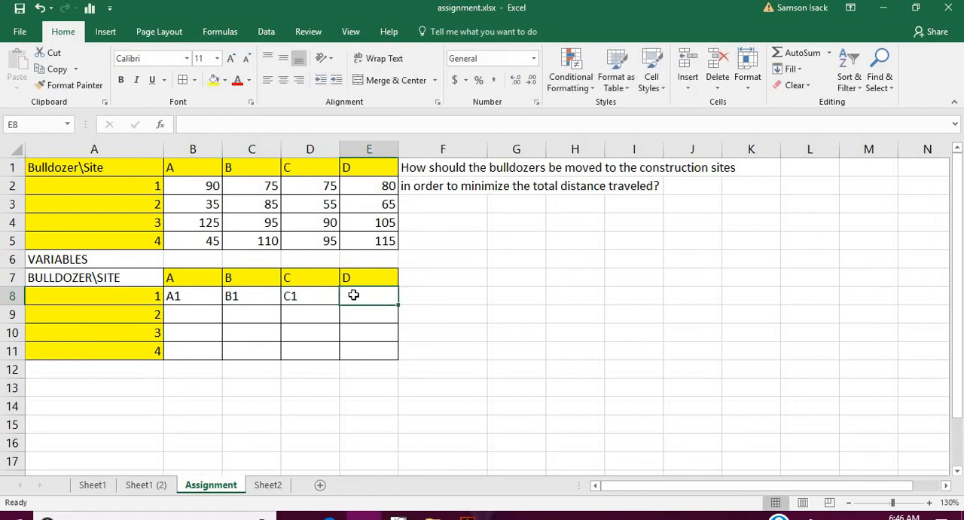
text(D1)
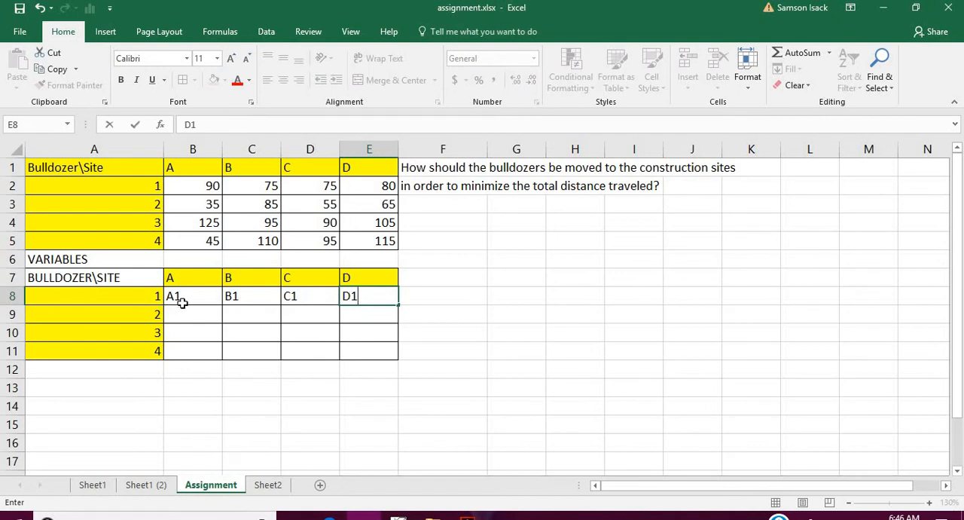
- Fill the variable names in B8:E8 down to row 11 as a series ending in A4 to D4
click(183, 301)
drag(198, 296, 388, 353)
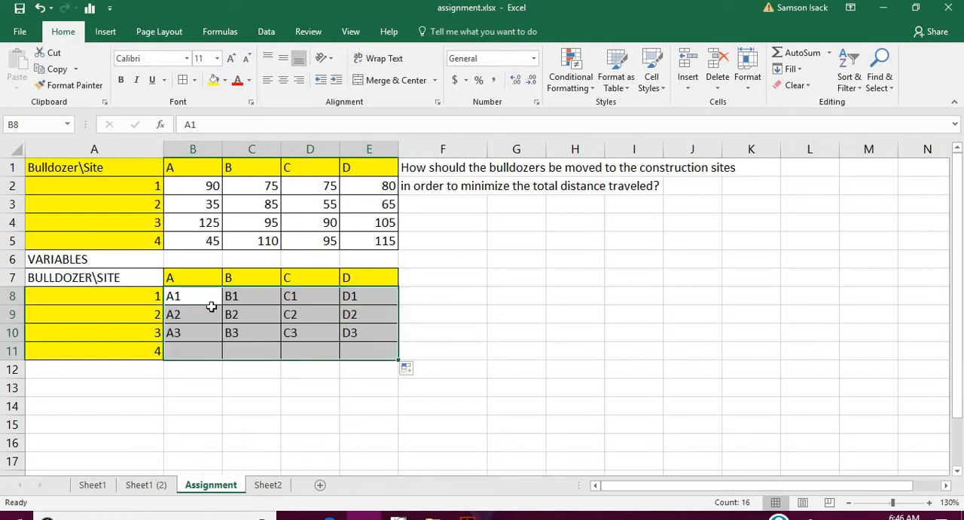
click(209, 313)
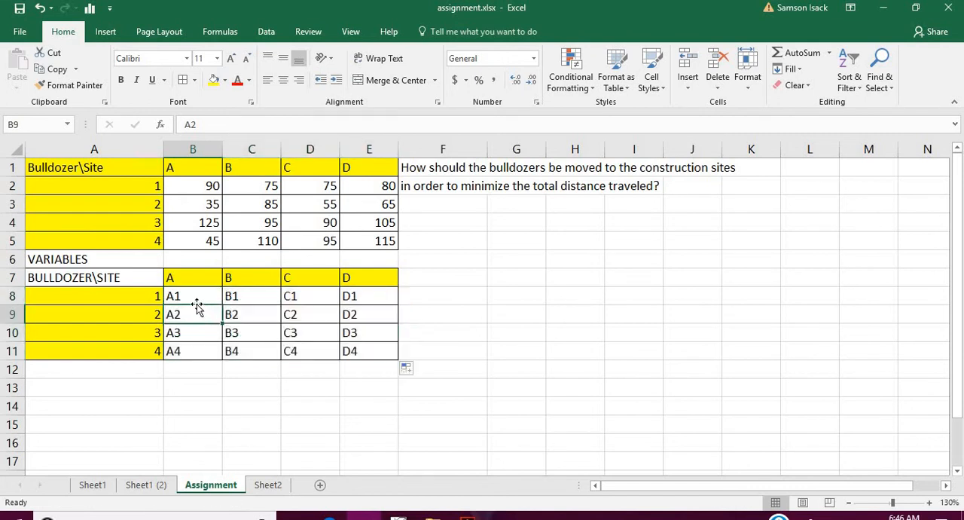
click(195, 296)
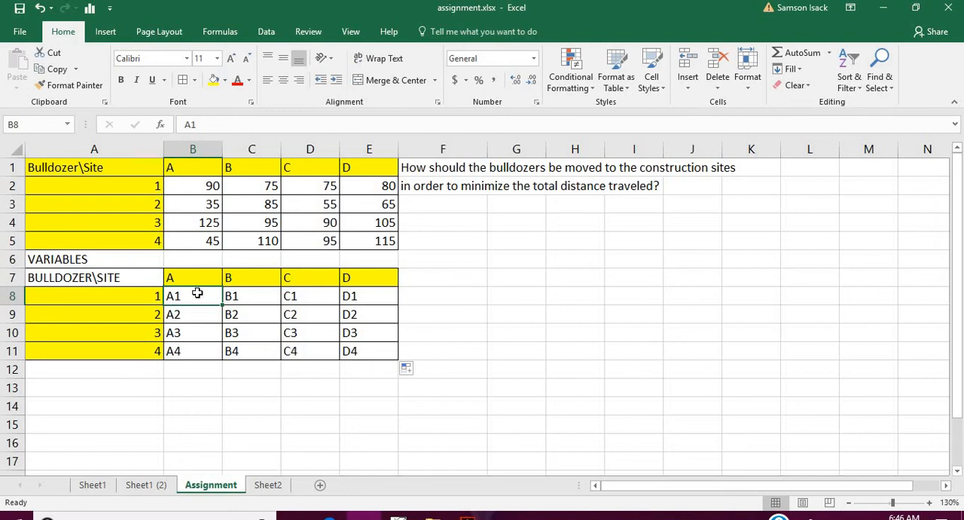
drag(197, 294, 364, 362)
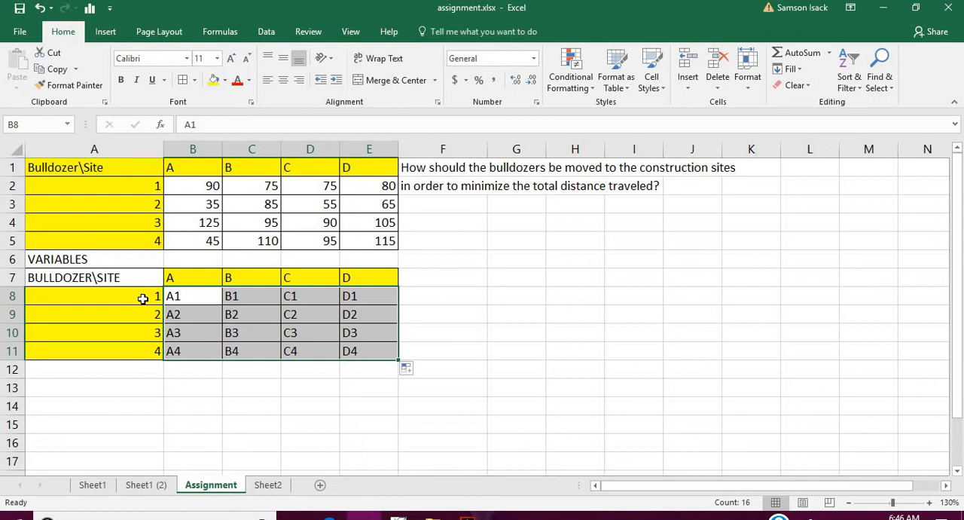
- Replace bulldozer 1's variable names in B8:E8 with the assignment values 1, 0, 0 and 0
click(193, 297)
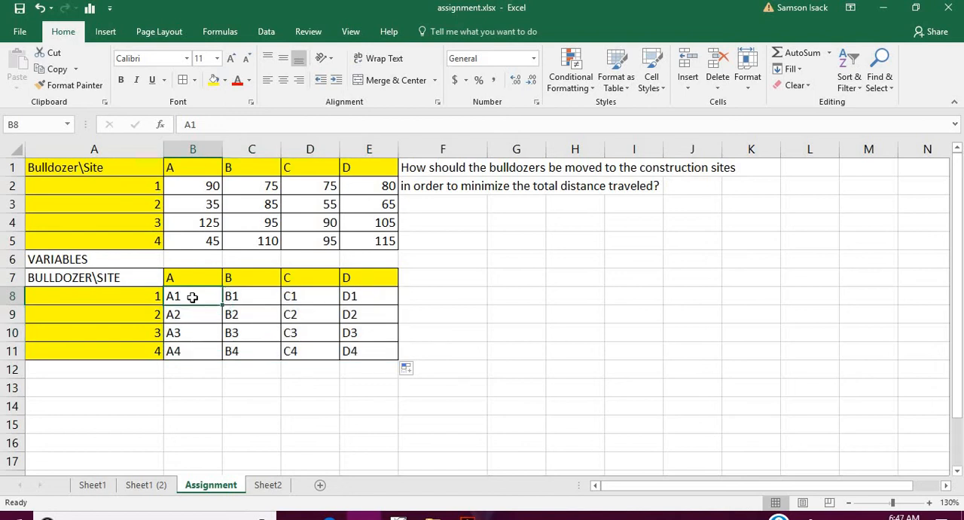
text(1)
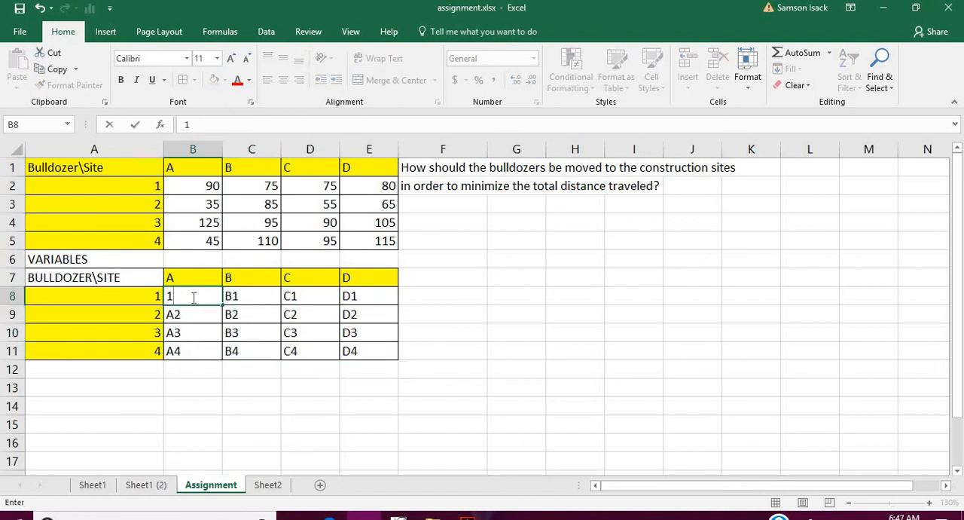
key(Return)
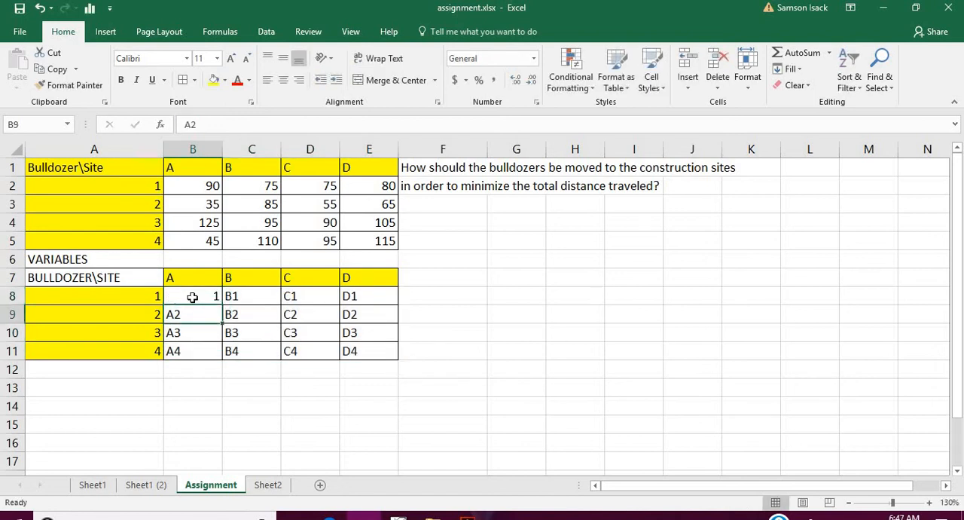
click(238, 295)
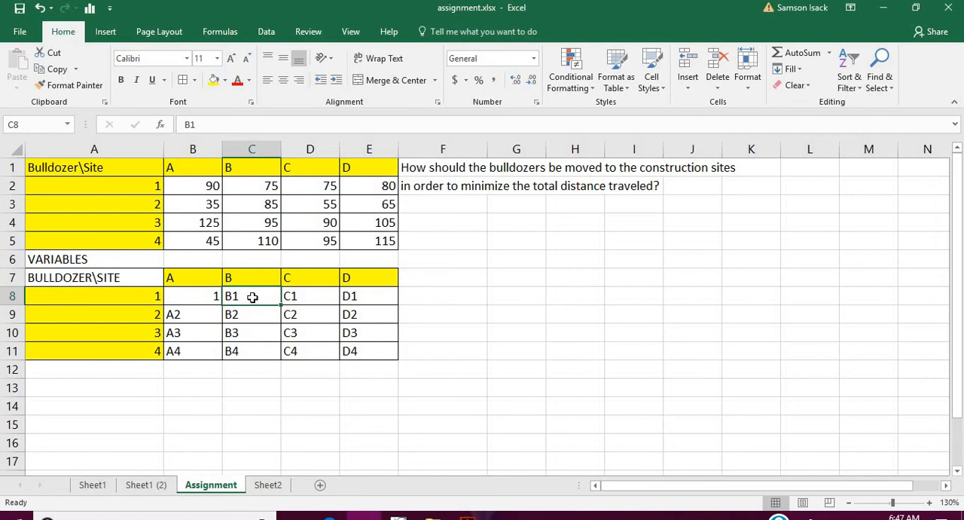
text(0)
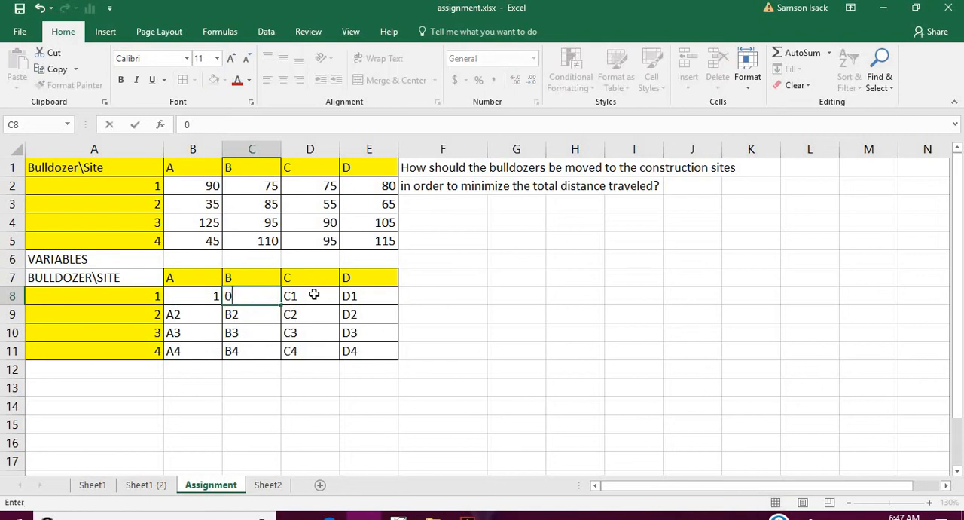
click(328, 293)
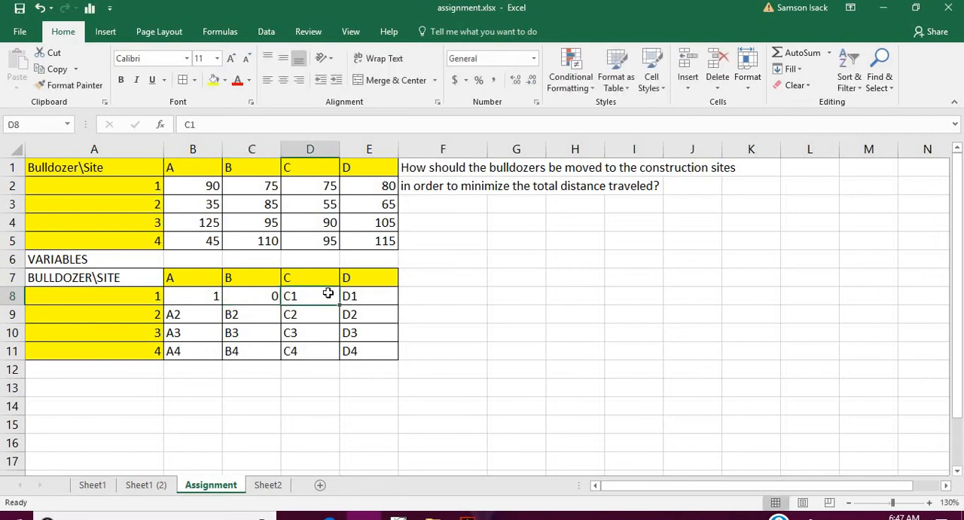
text(0)
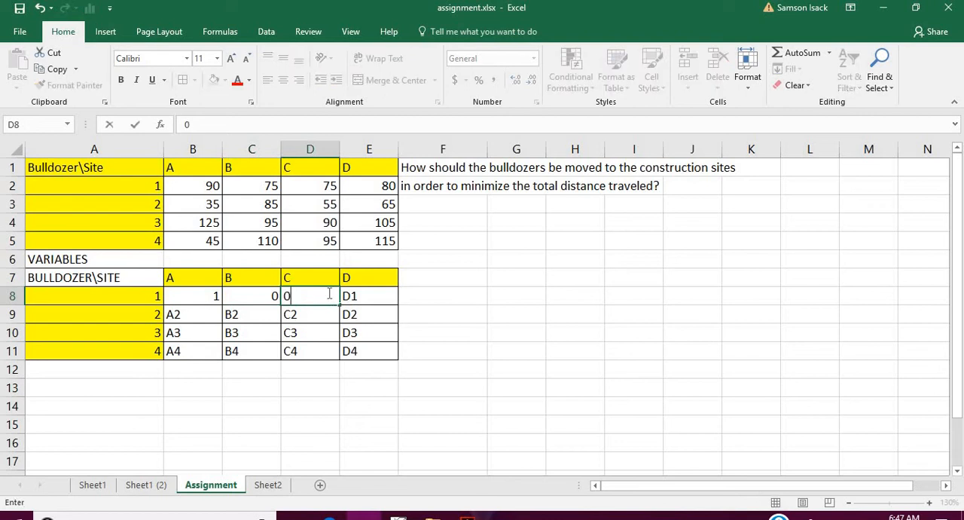
click(354, 297)
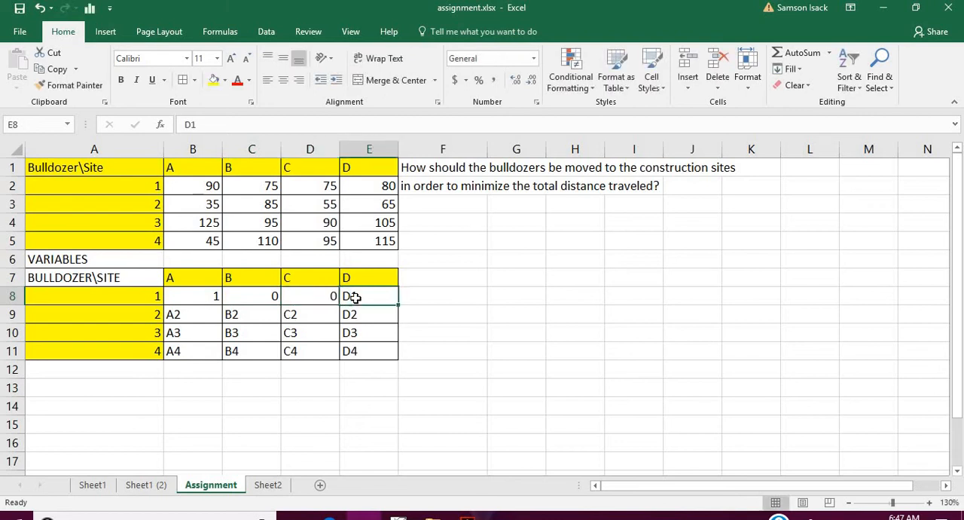
text(0)
click(365, 317)
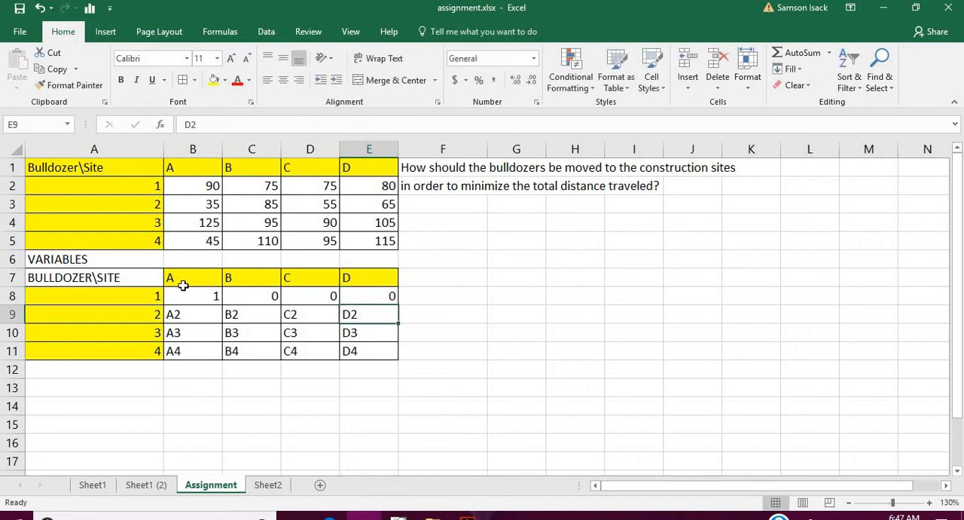
drag(188, 293, 368, 345)
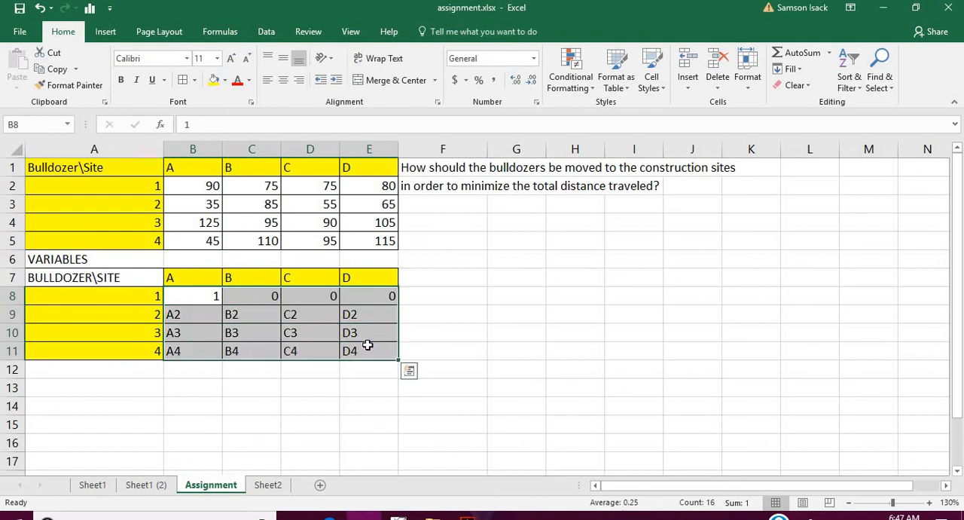
- Set every decision variable in B8:E11 to 0 by filling the value from B8 across the table
click(216, 320)
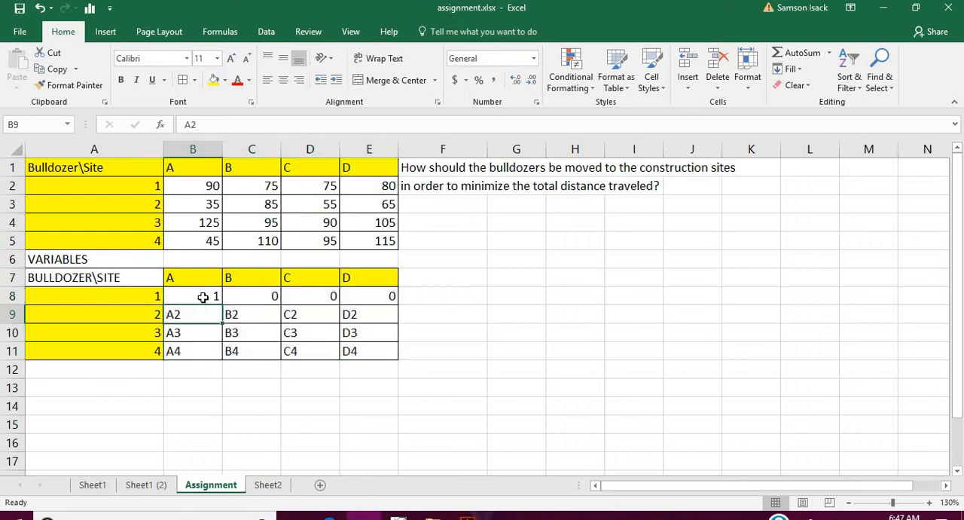
drag(219, 294, 354, 350)
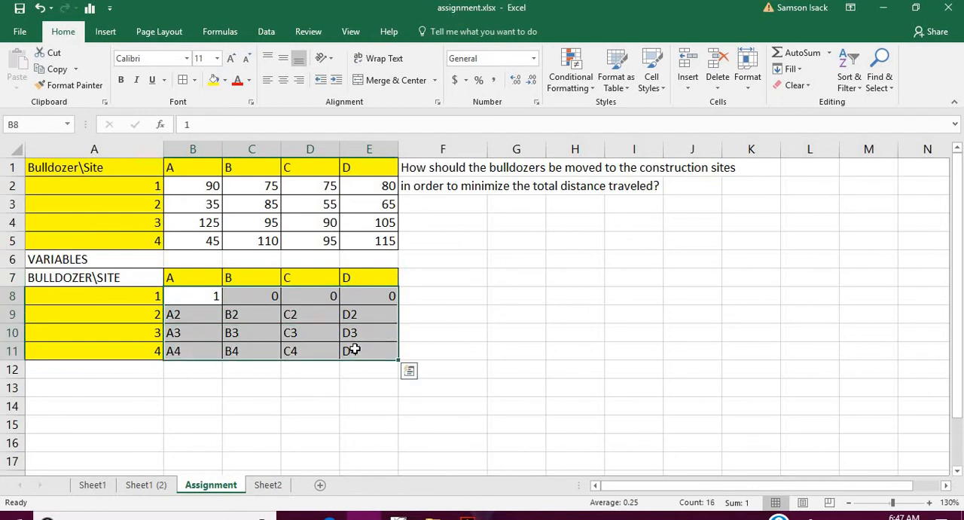
click(216, 299)
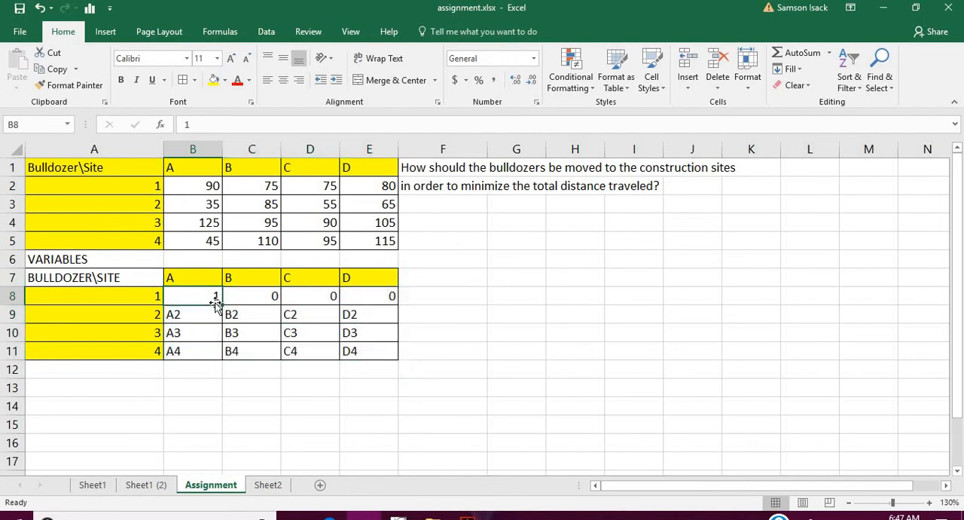
text(0)
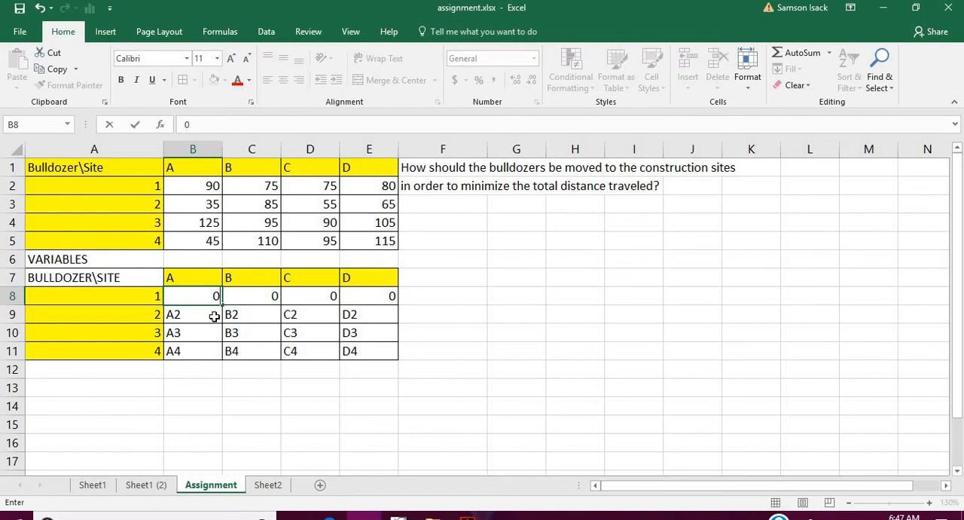
key(Return)
drag(213, 297, 393, 351)
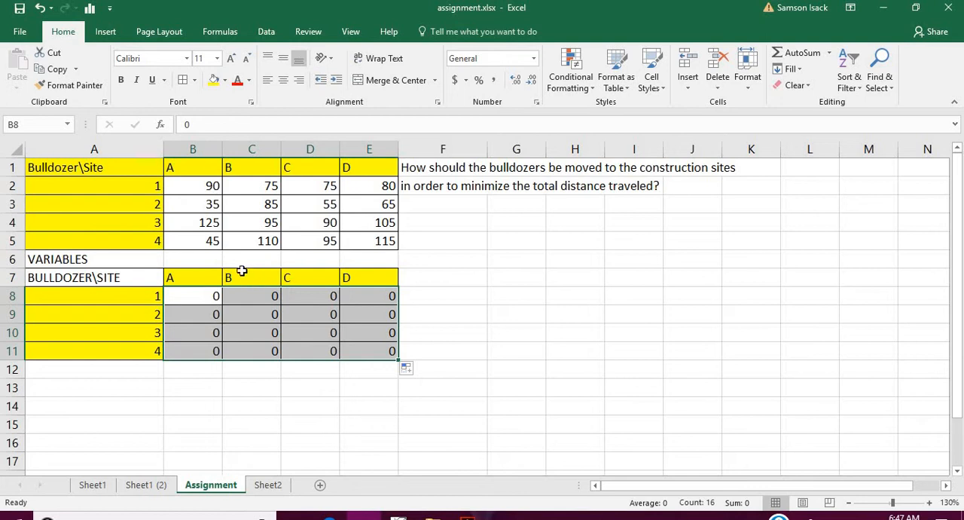
- Define the workbook-scope name AssignmentVariables for the decision-variable range B8:E11
right_click(233, 325)
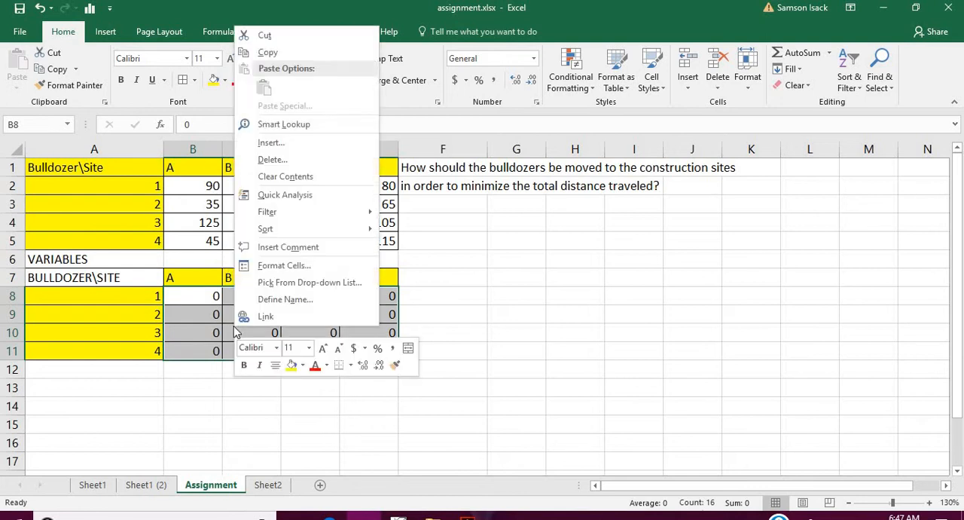
click(284, 299)
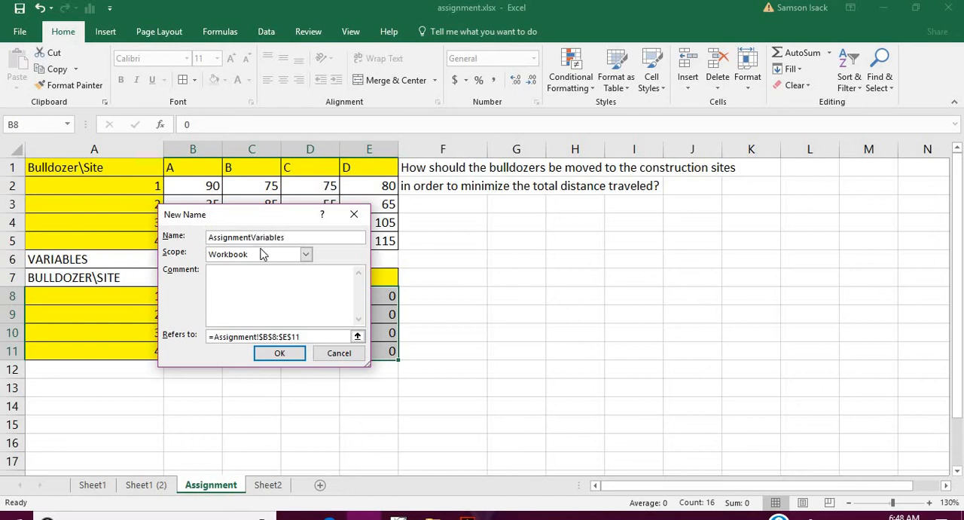
click(280, 354)
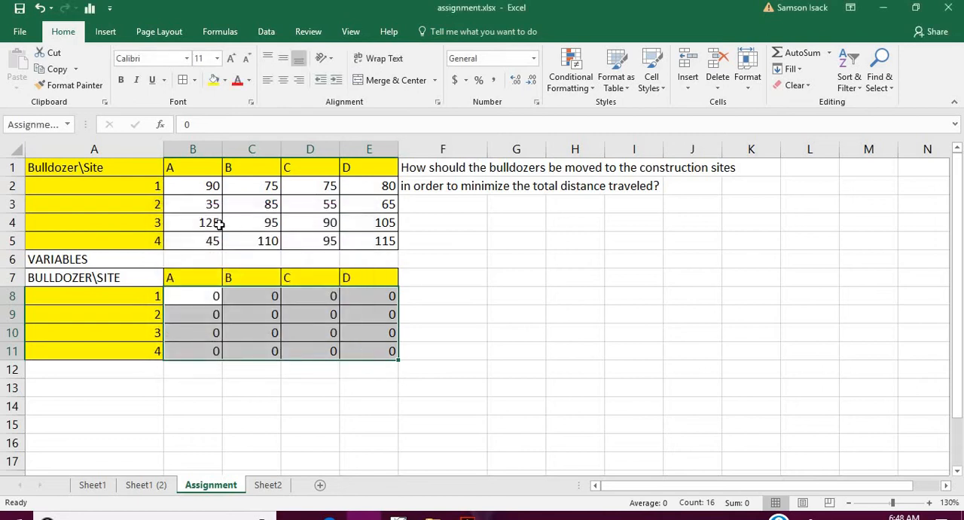
- Define the workbook-scope name Distance for the distance values in B2:E5
click(196, 181)
drag(253, 190, 351, 231)
right_click(352, 206)
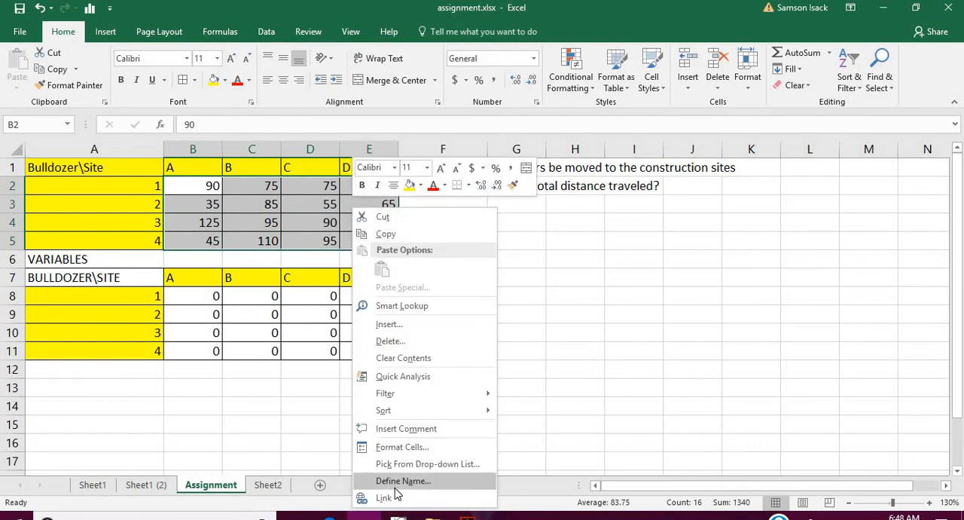
click(396, 486)
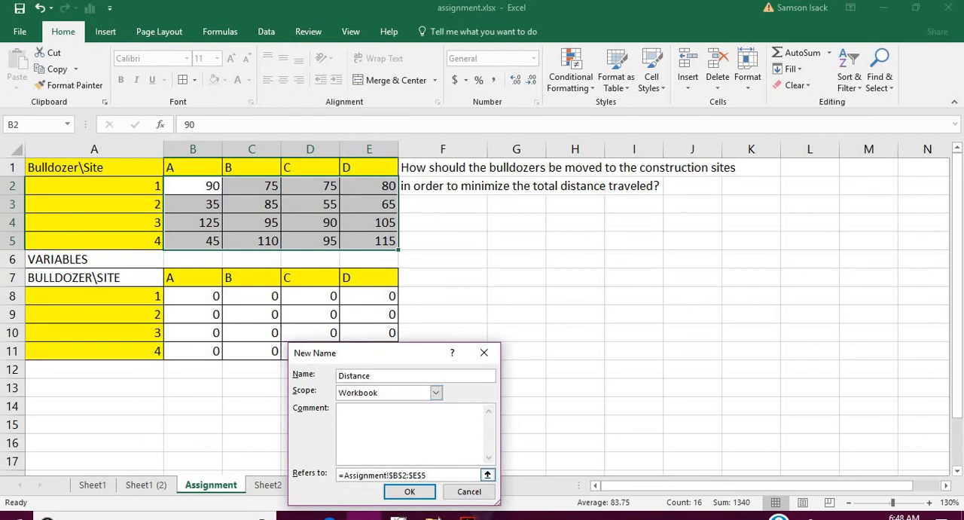
click(427, 496)
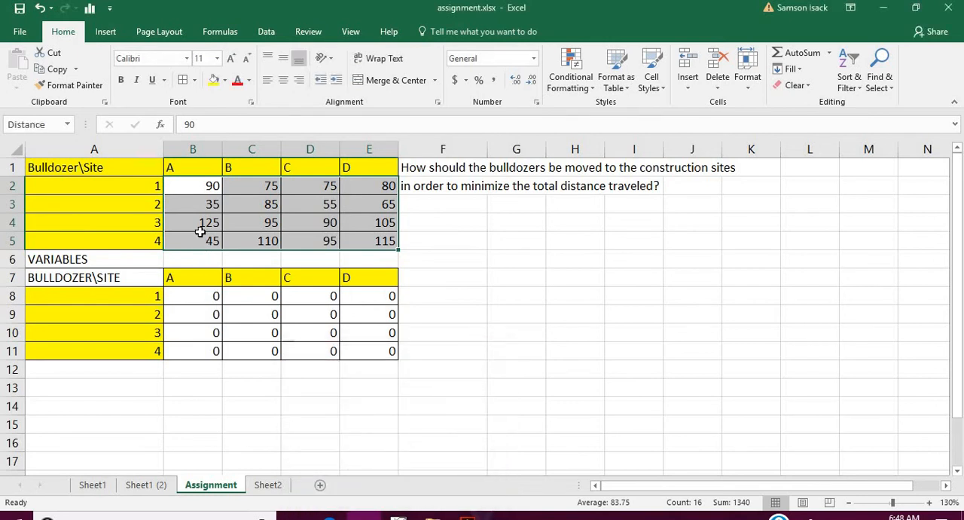
- Examine the decision-variable cells in B8:E11 against the distance table above them
click(207, 186)
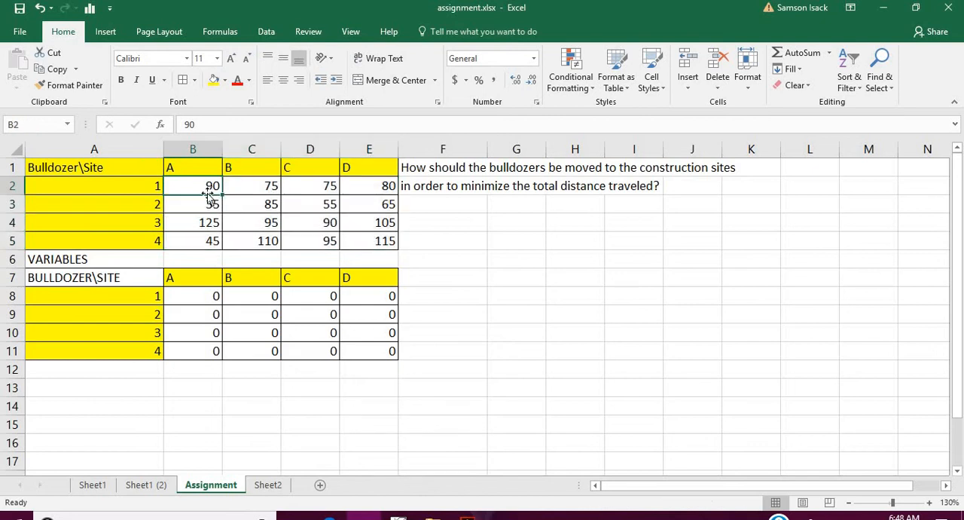
click(201, 298)
drag(201, 300, 380, 351)
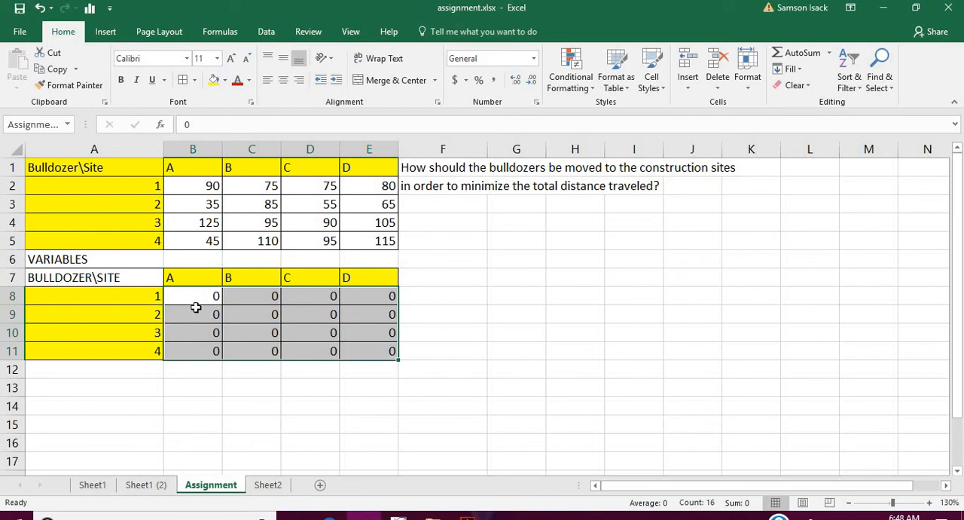
drag(196, 307, 378, 351)
click(204, 296)
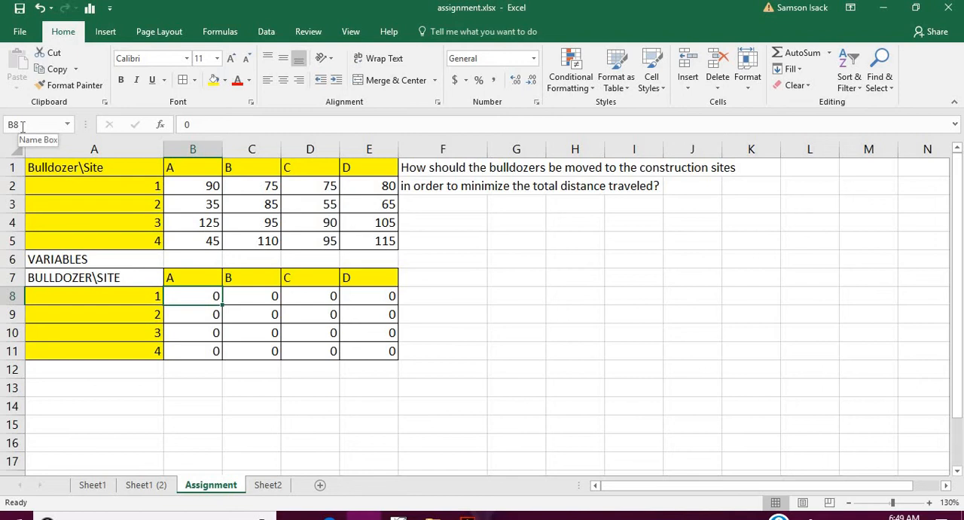
click(261, 298)
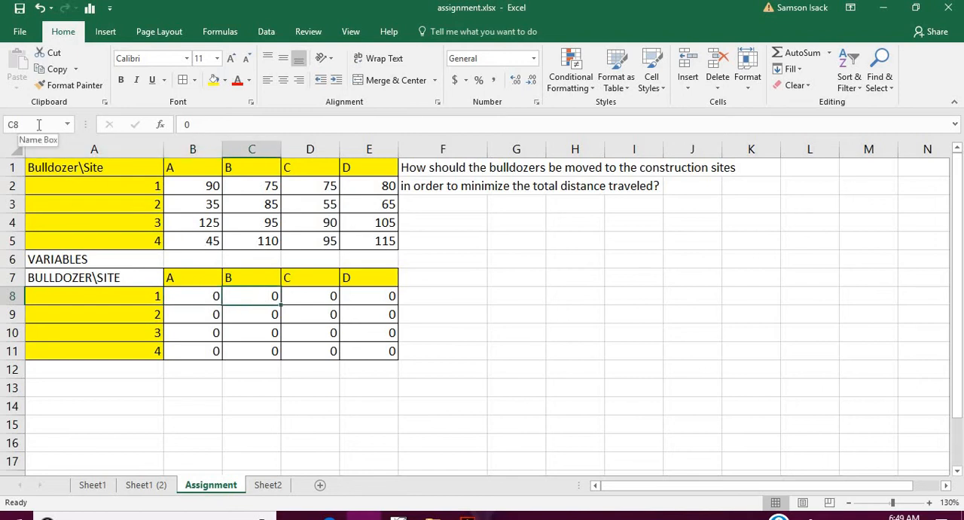
click(306, 294)
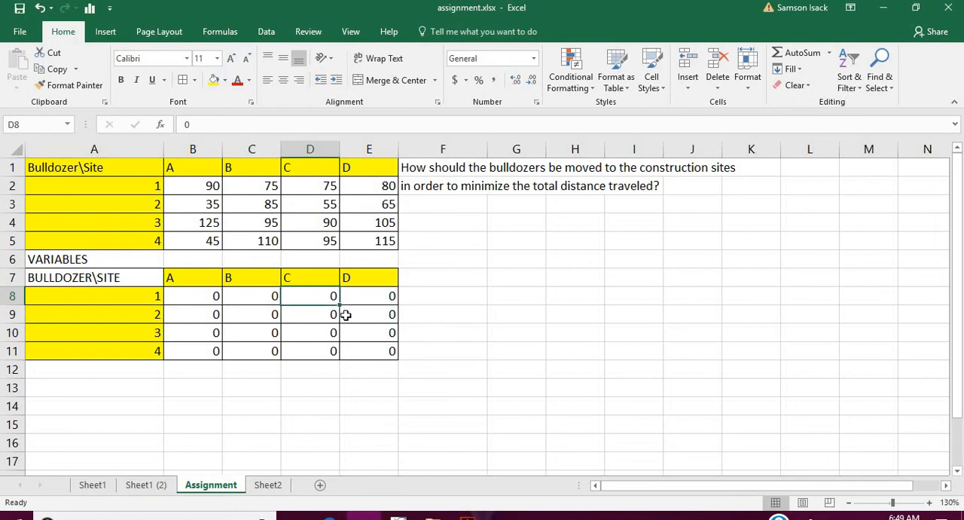
click(200, 300)
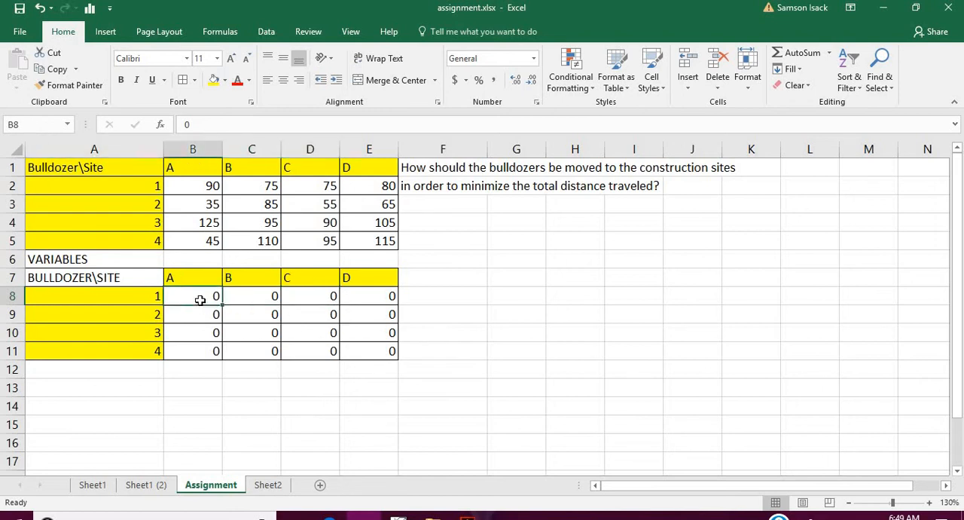
drag(200, 299, 348, 351)
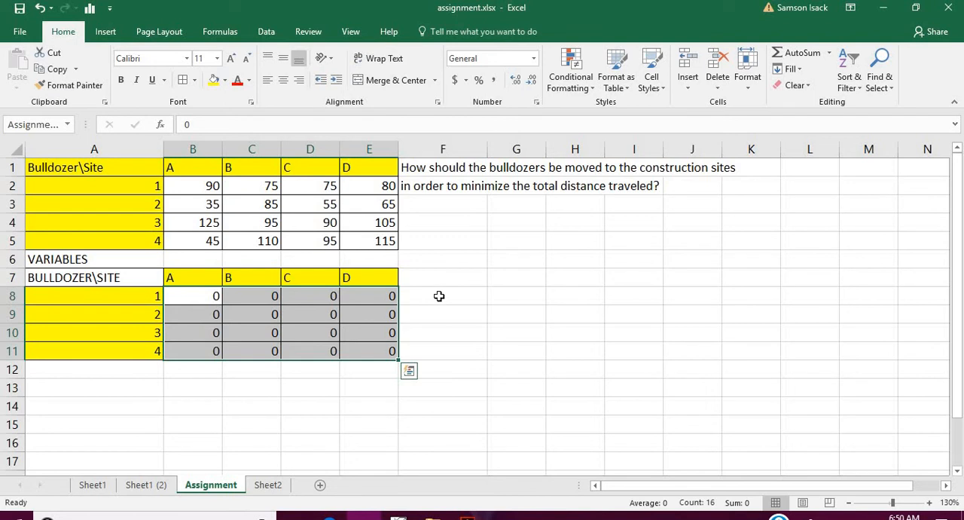
click(440, 296)
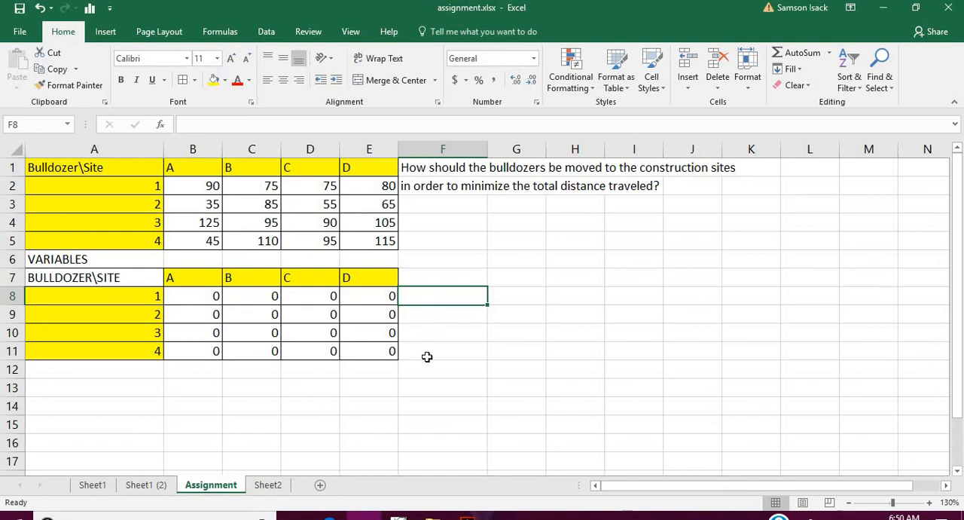
click(144, 296)
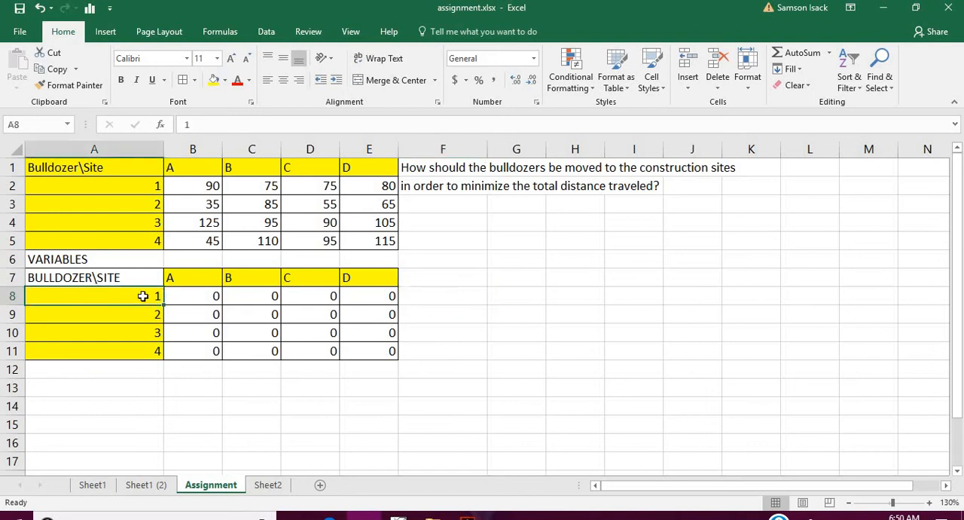
click(463, 292)
click(108, 310)
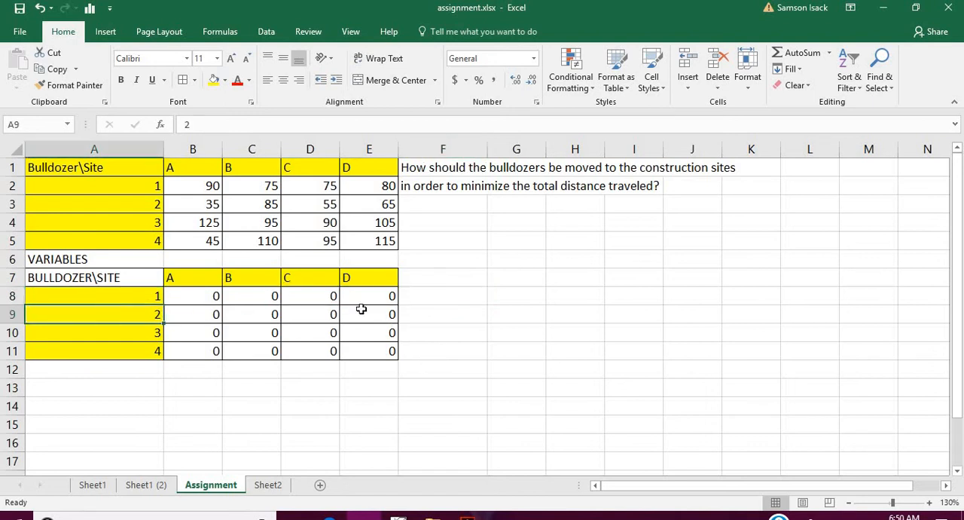
click(445, 317)
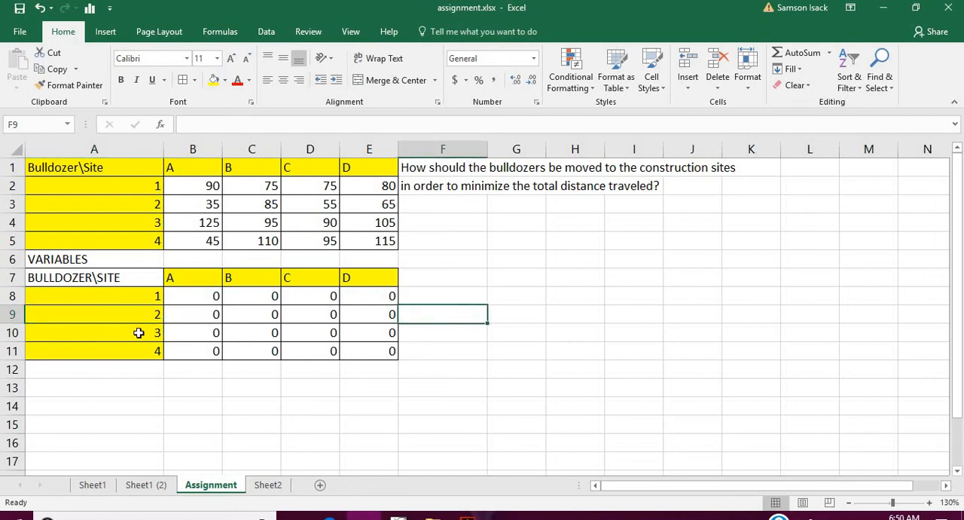
click(442, 292)
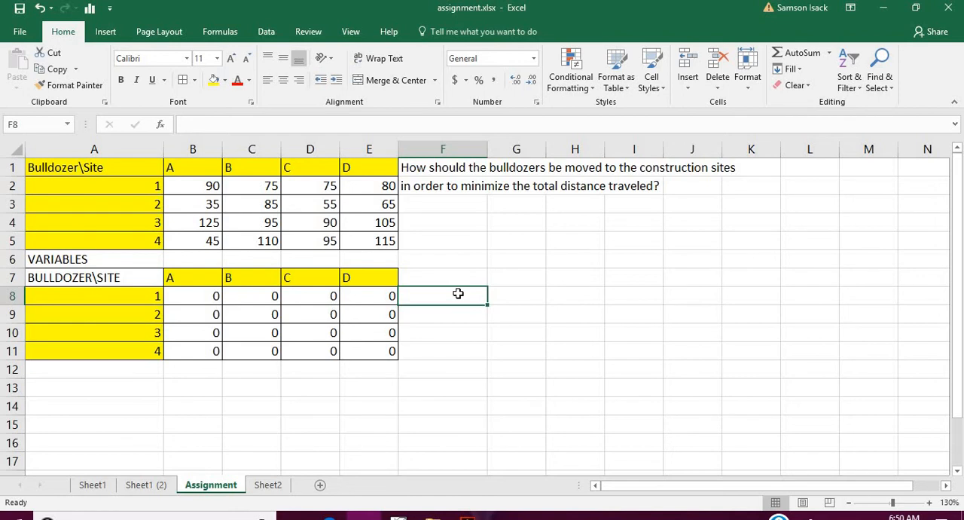
double_click(458, 294)
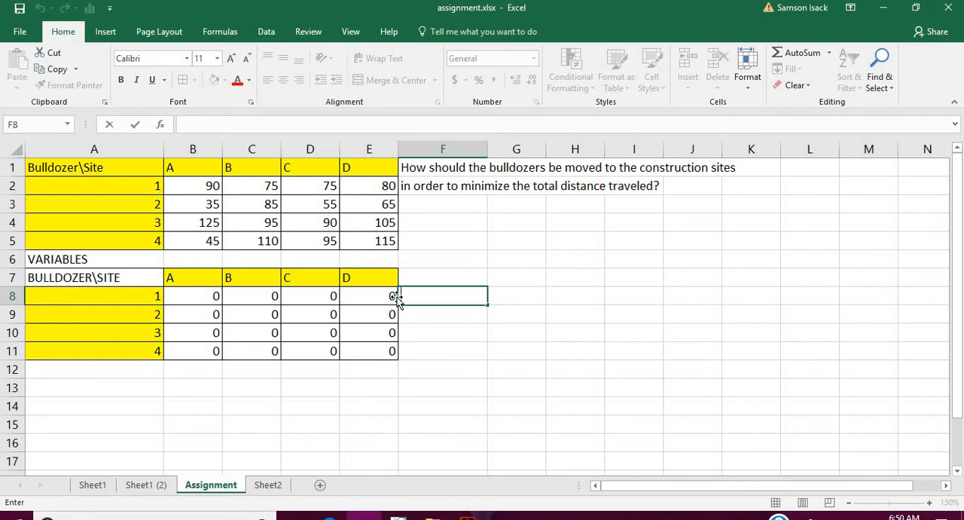
text(=)
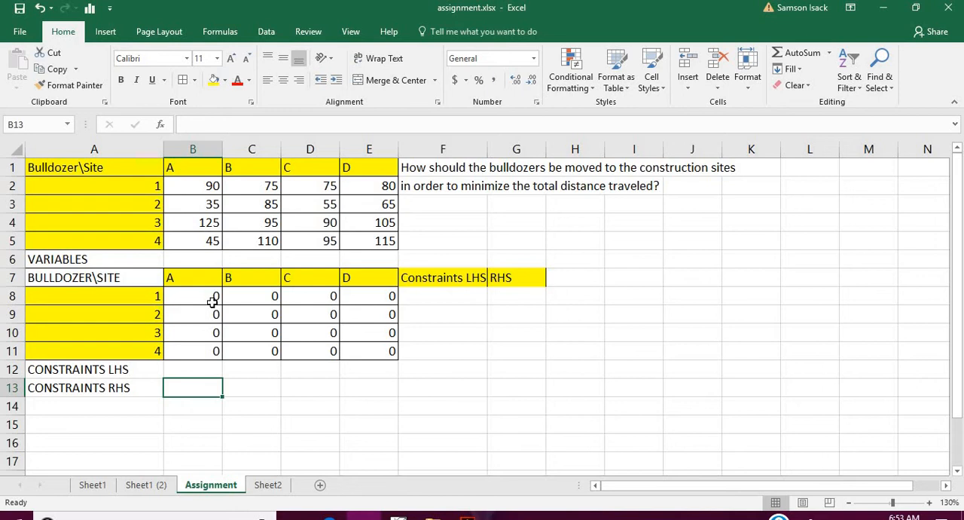
- Enter the formula =SUM(B8:E8) in F8 as the left-hand side of bulldozer 1's constraint
click(171, 299)
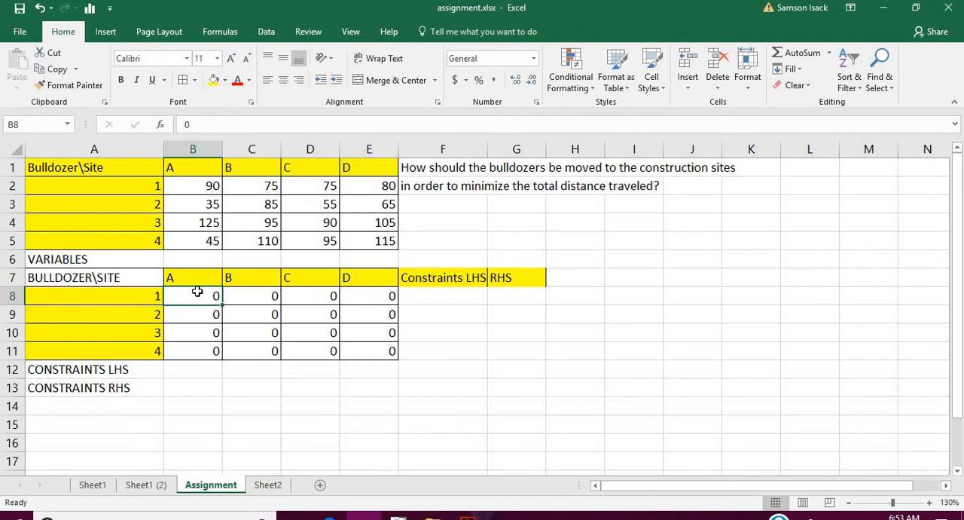
drag(215, 294, 360, 298)
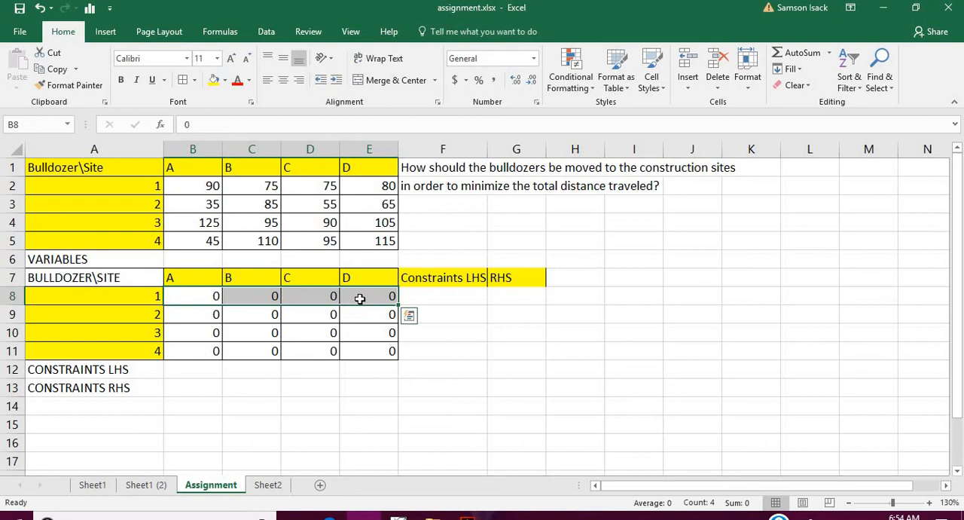
drag(205, 295, 356, 306)
click(436, 294)
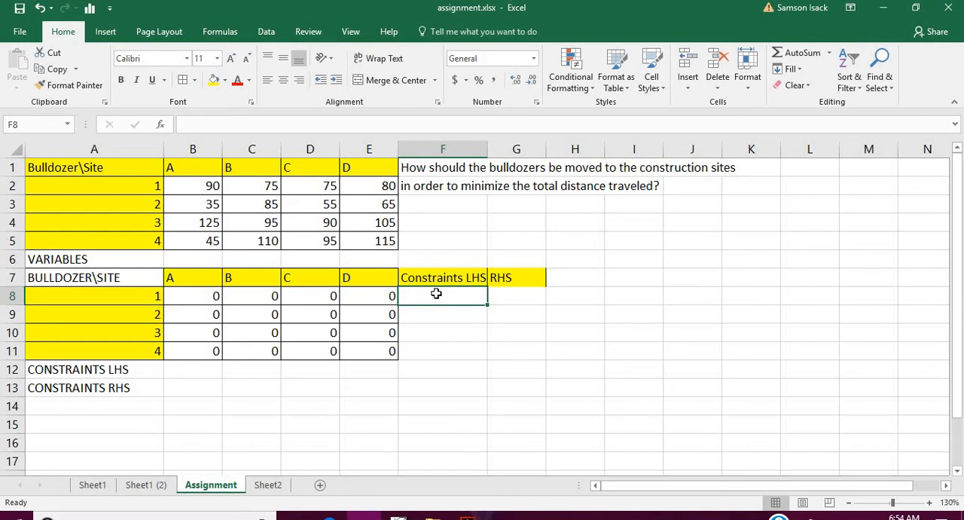
text(=)
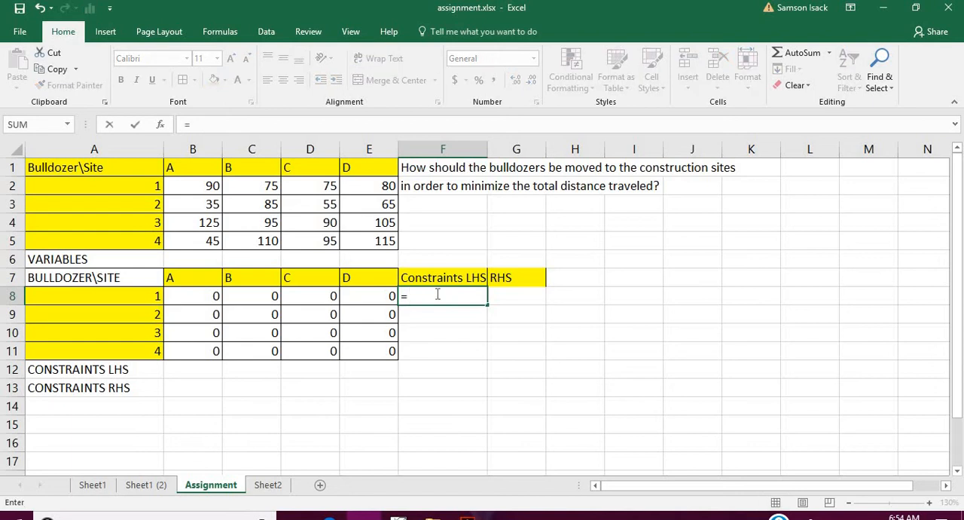
text(SUM)
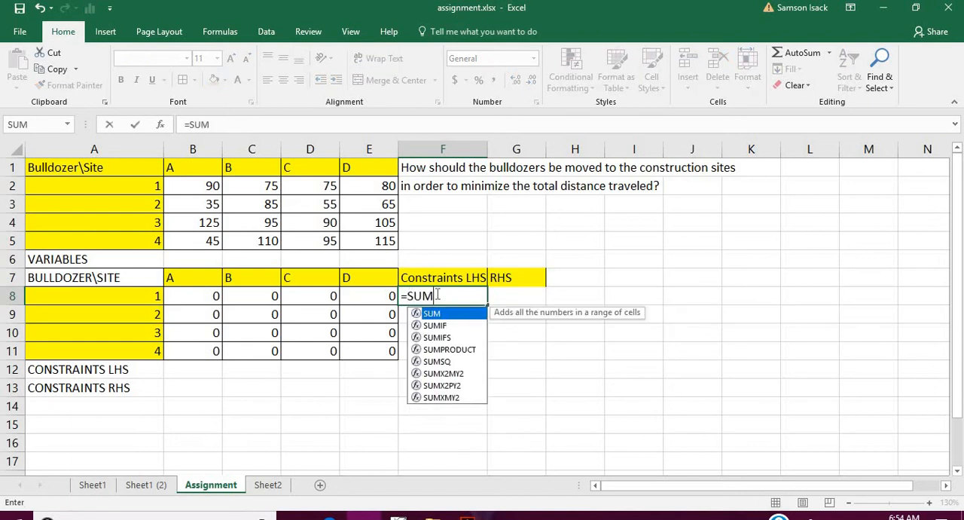
text(()
drag(198, 294, 371, 295)
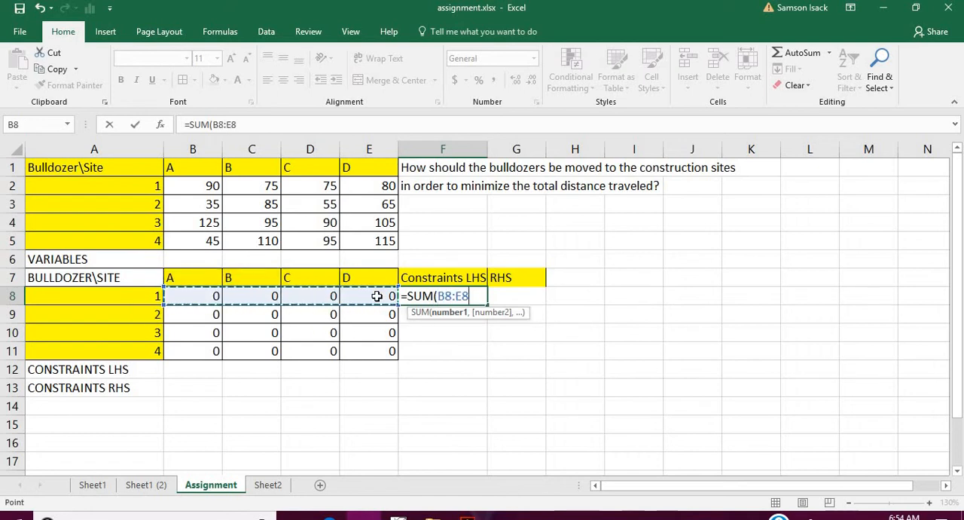
text())
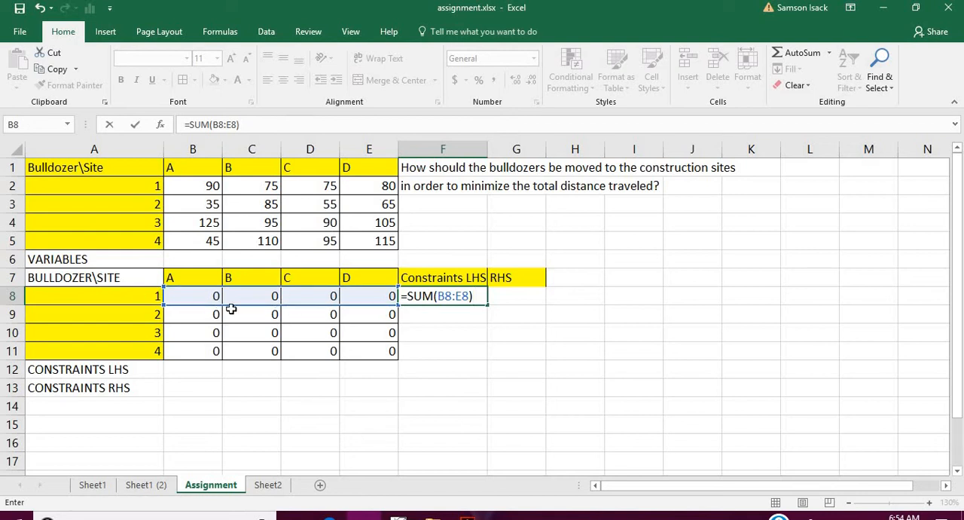
key(Return)
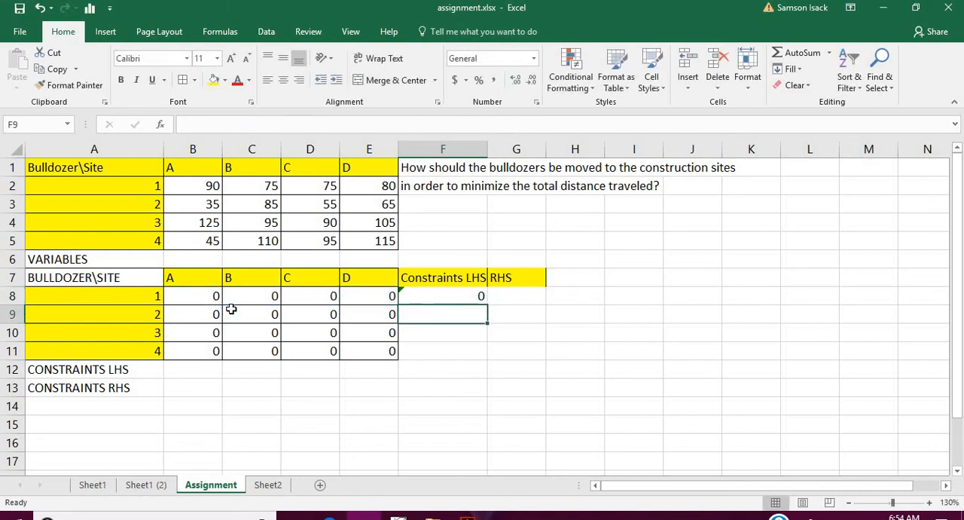
- Enter 1 in G8 as the right-hand side of bulldozer 1's constraint
click(425, 296)
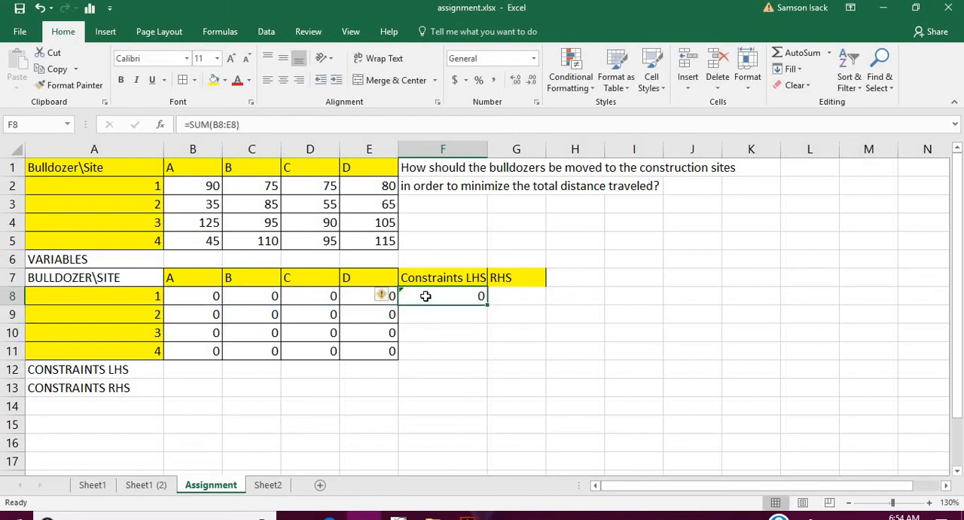
click(499, 297)
text(1)
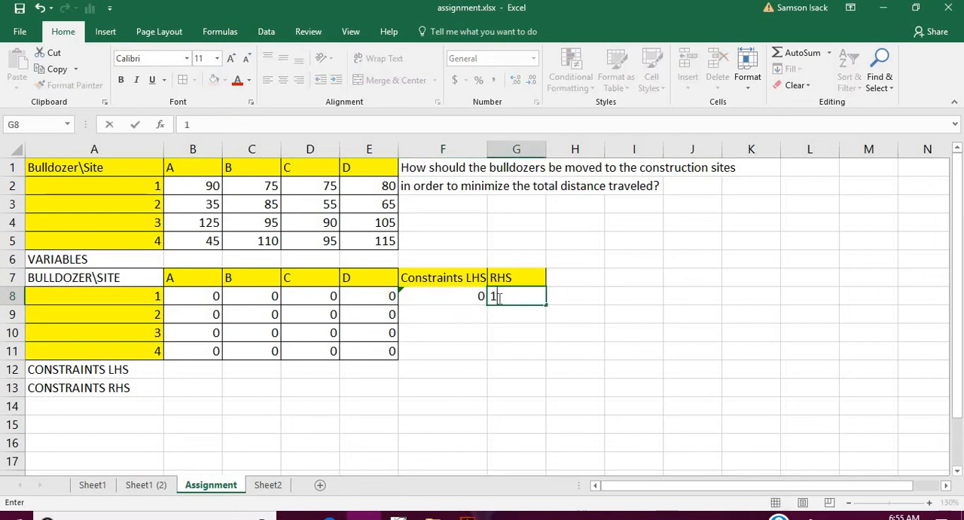
key(Return)
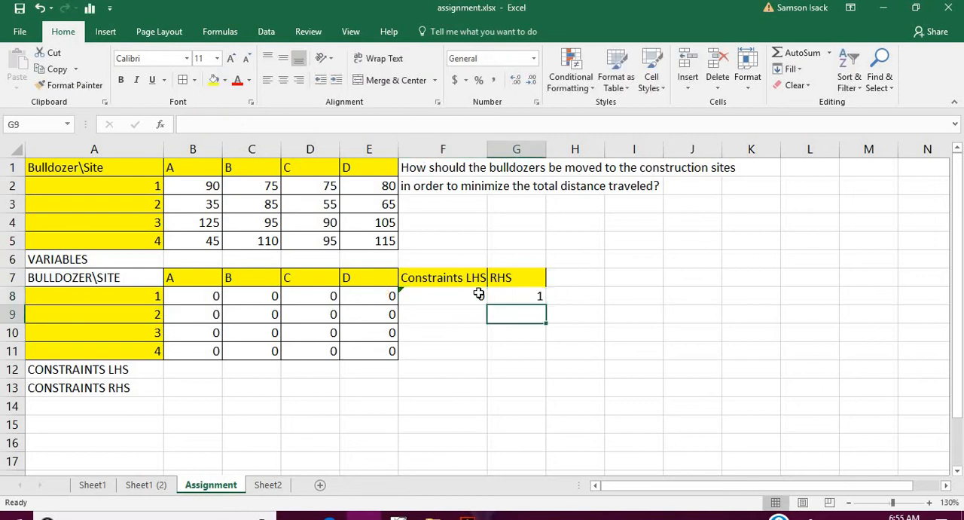
- Fill the sum formula from F8 down to F9 and check the cell range it references
click(479, 294)
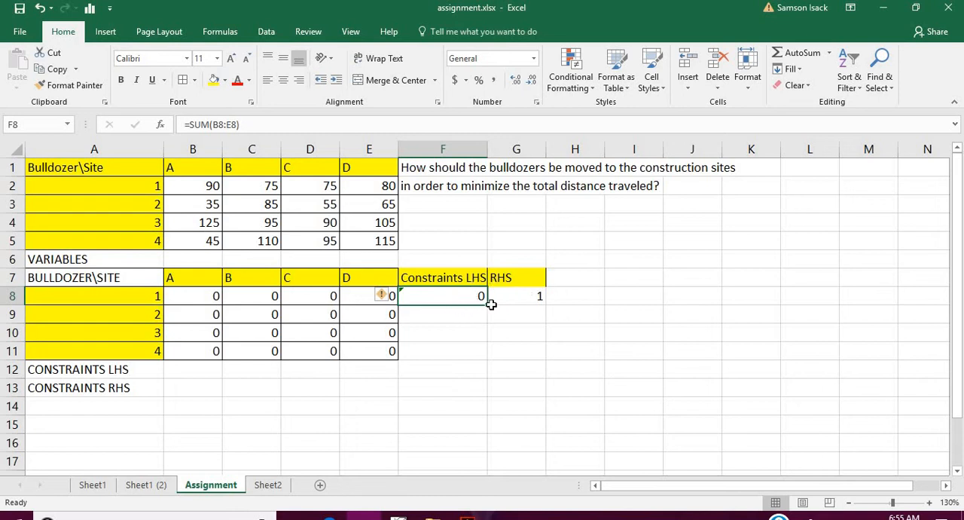
drag(488, 302, 488, 323)
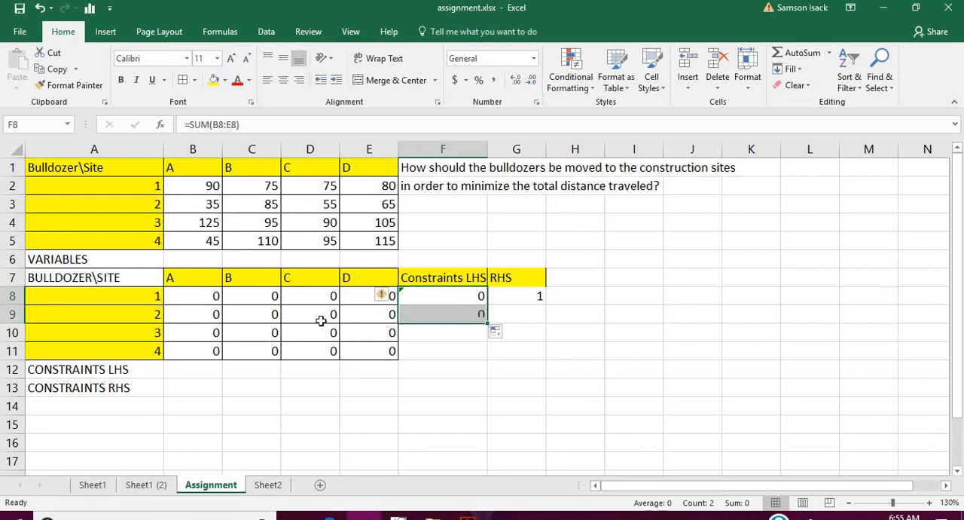
click(436, 318)
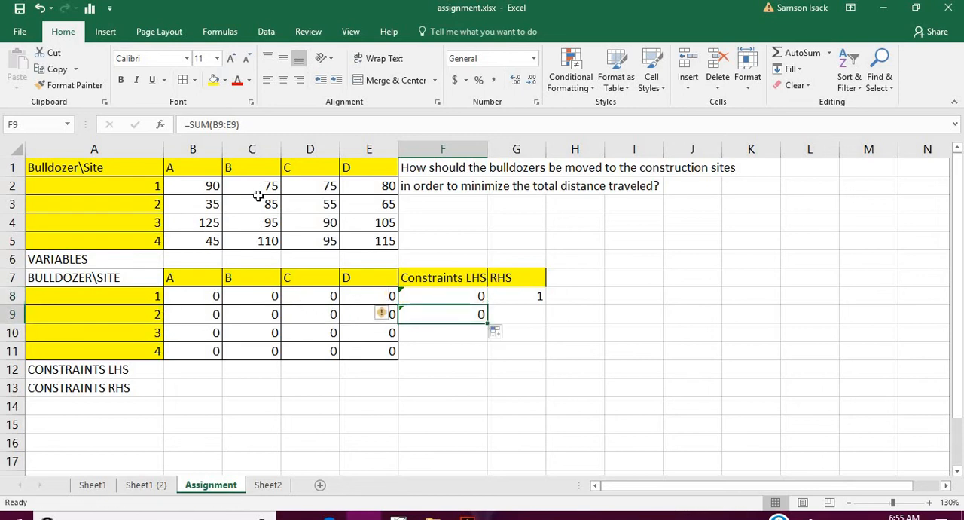
click(220, 125)
double_click(220, 124)
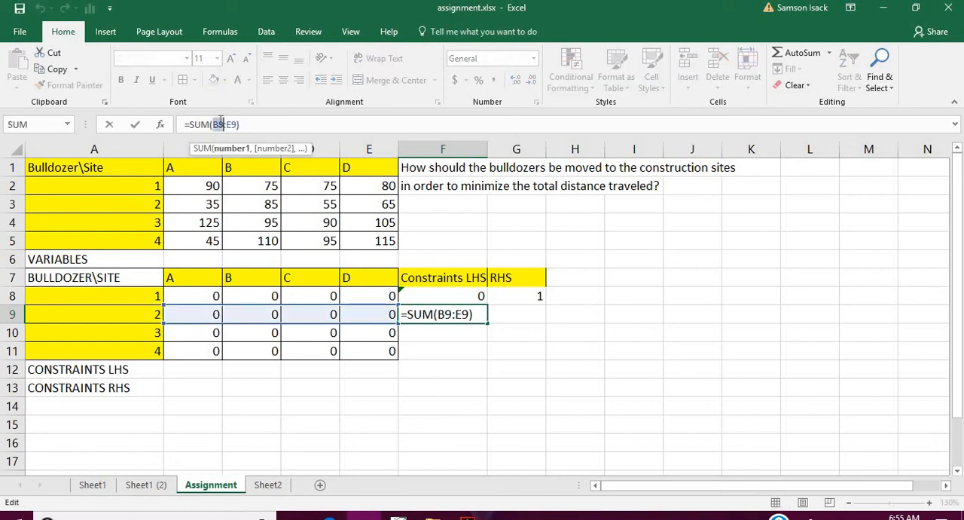
key(Return)
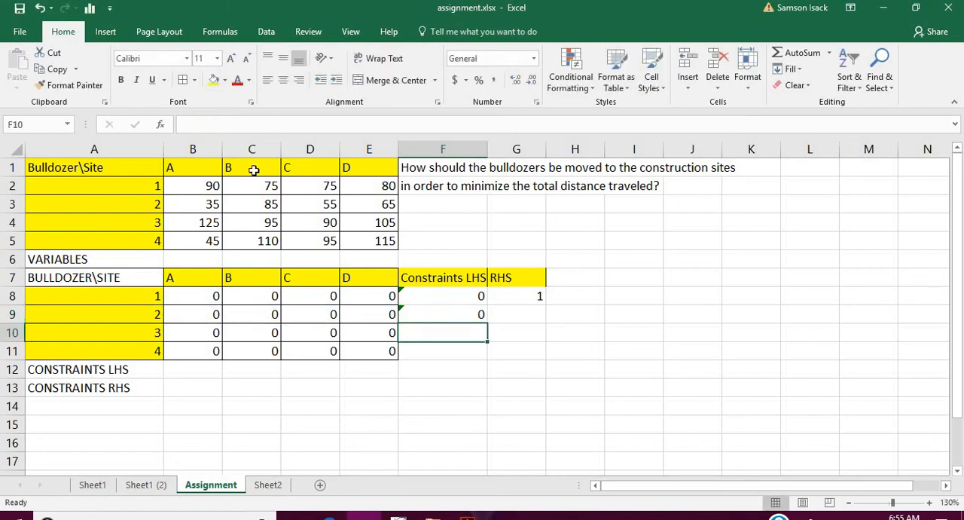
- Enter 1 in G9 as bulldozer 2's right-hand side and fill F9:G9 down through row 11
click(498, 315)
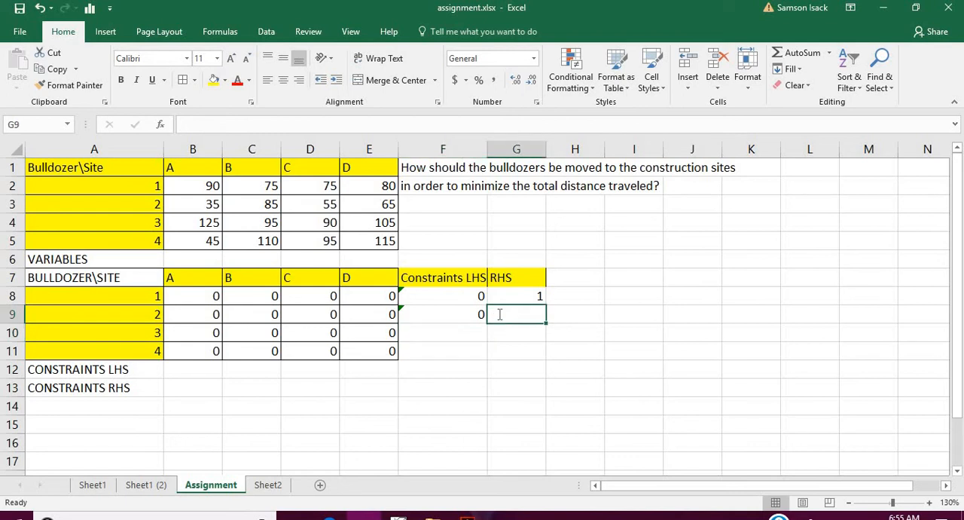
text(1)
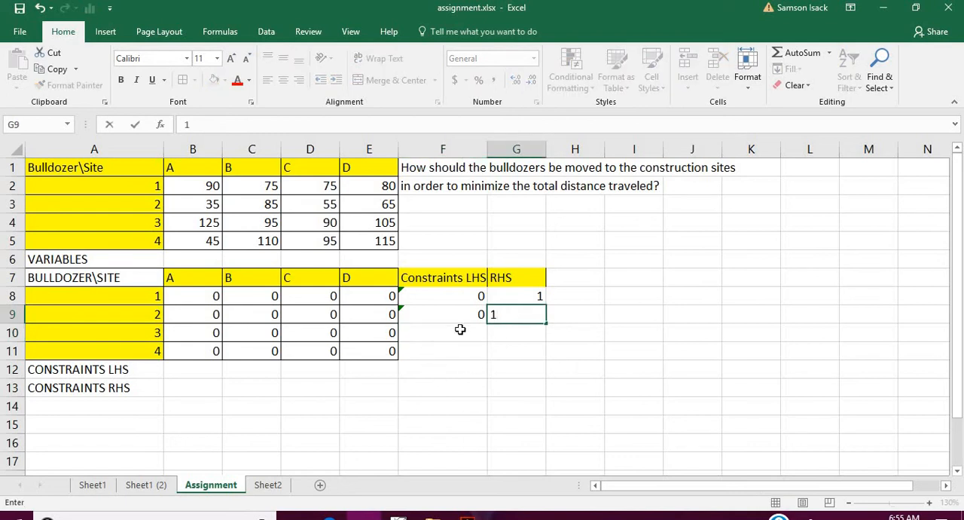
key(Return)
drag(464, 312, 544, 361)
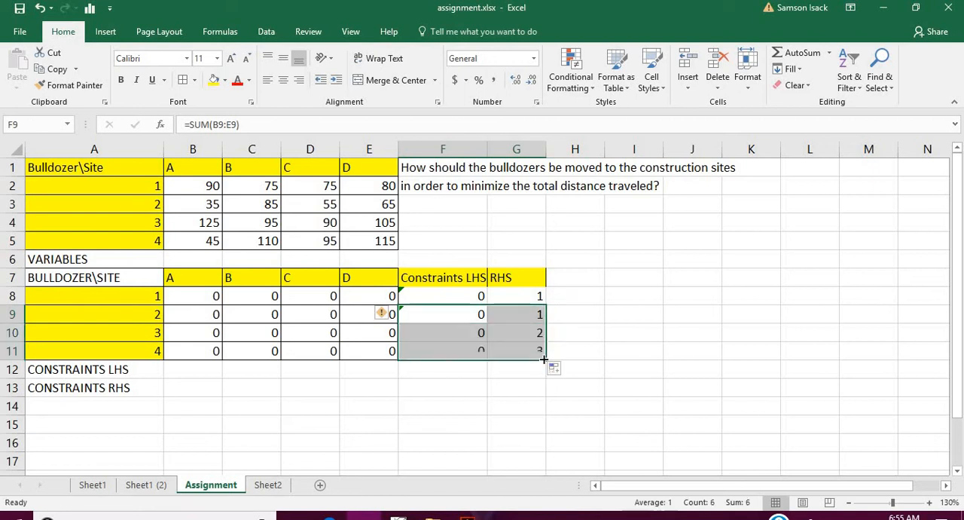
- Set the right-hand sides for bulldozers 3 and 4 in G10 and G11 to 1
click(531, 332)
text(1)
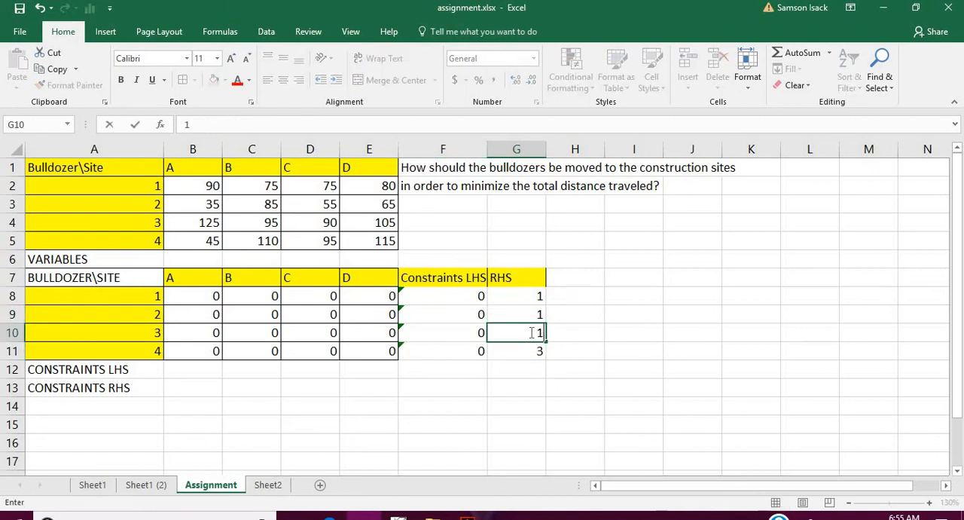
click(526, 351)
text(1)
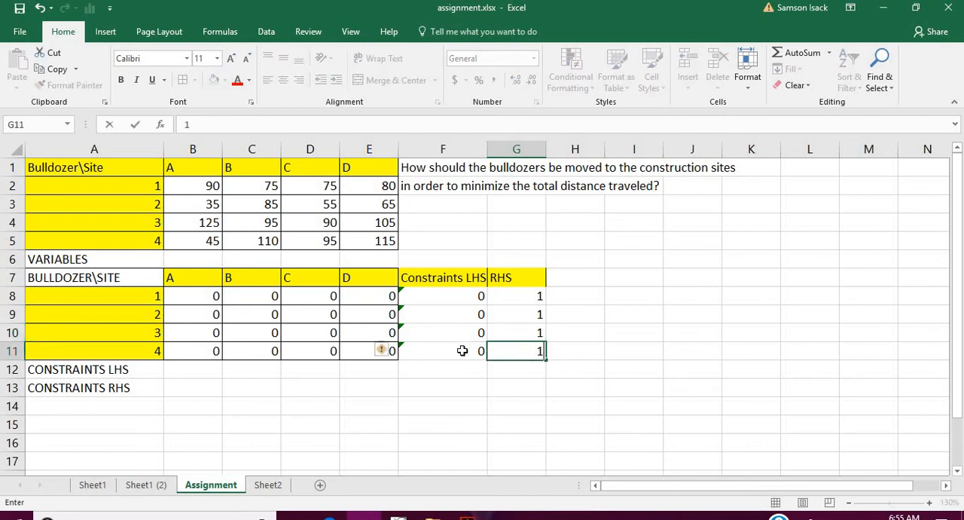
click(463, 351)
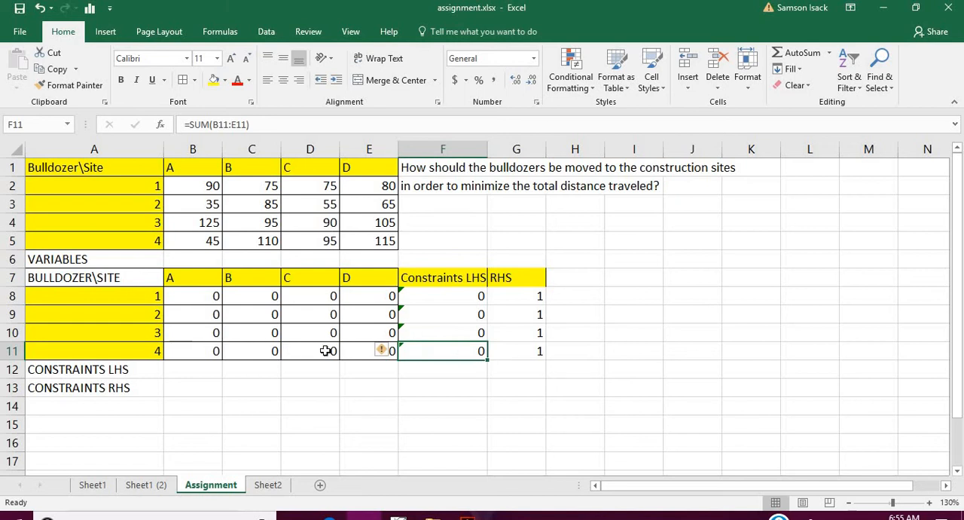
- Review the Formula Omits Adjacent Cells warning on F8 against its row of variables and ignore the error
click(400, 294)
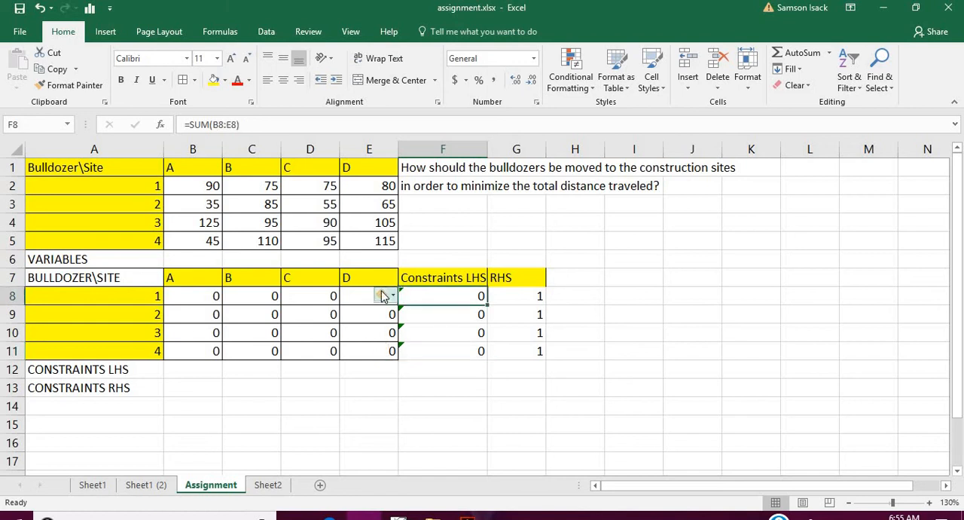
click(383, 296)
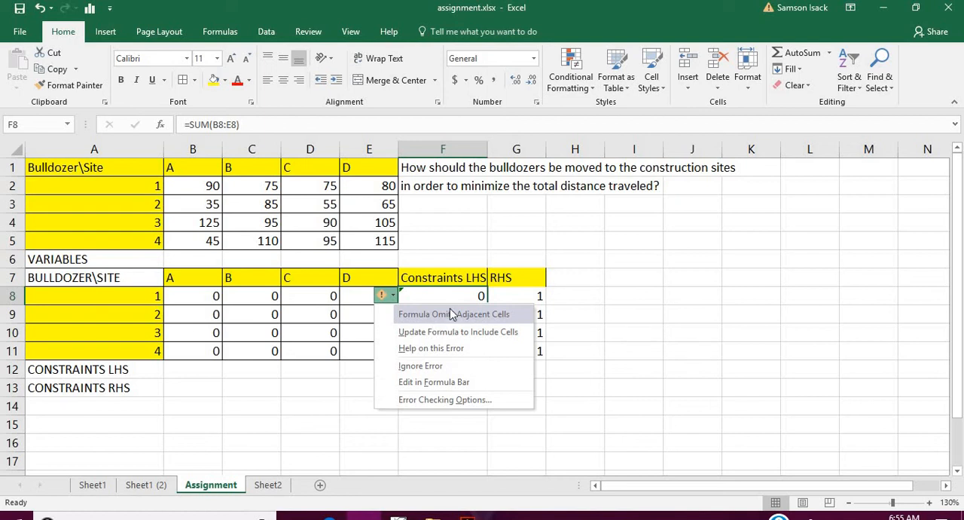
click(463, 296)
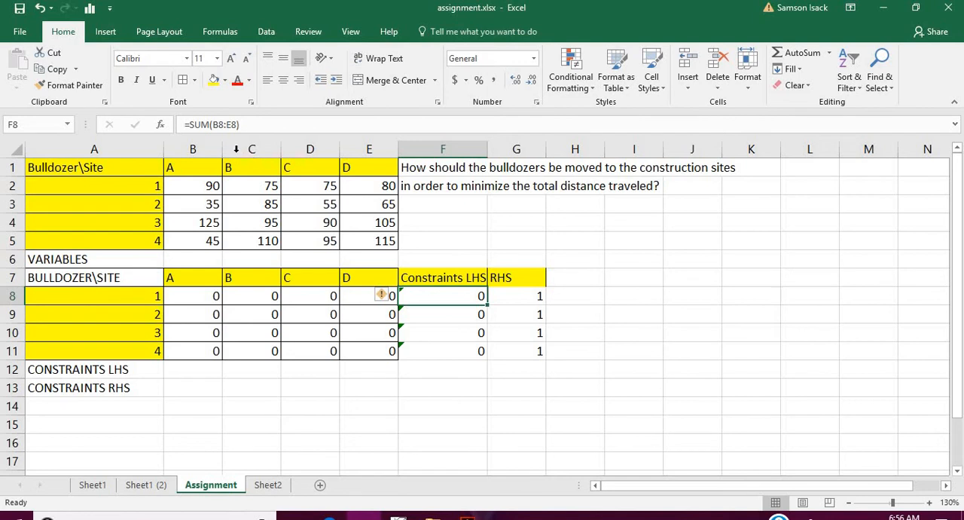
click(195, 297)
click(380, 296)
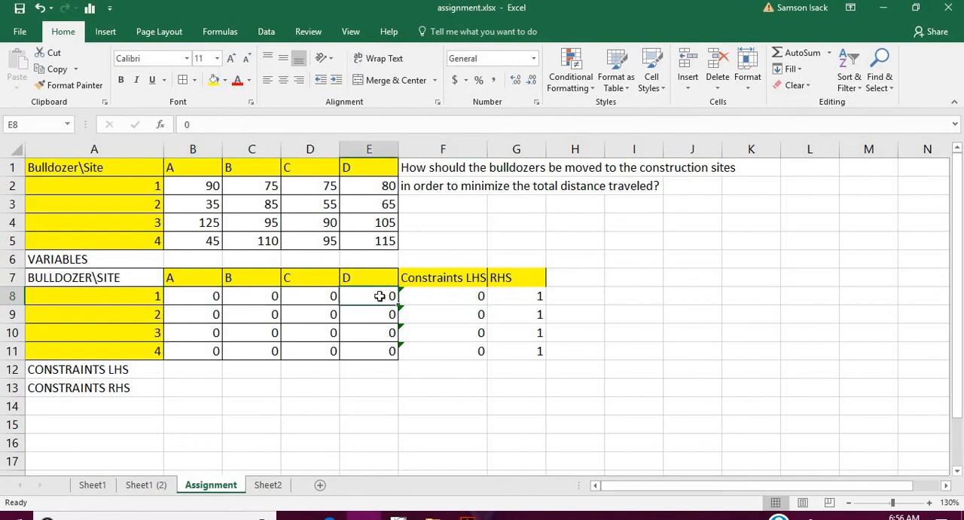
click(471, 296)
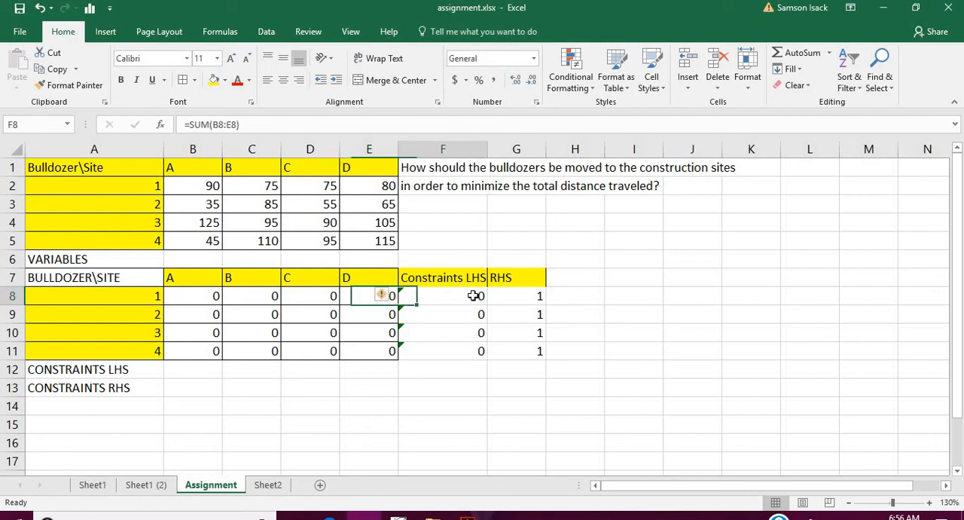
click(385, 296)
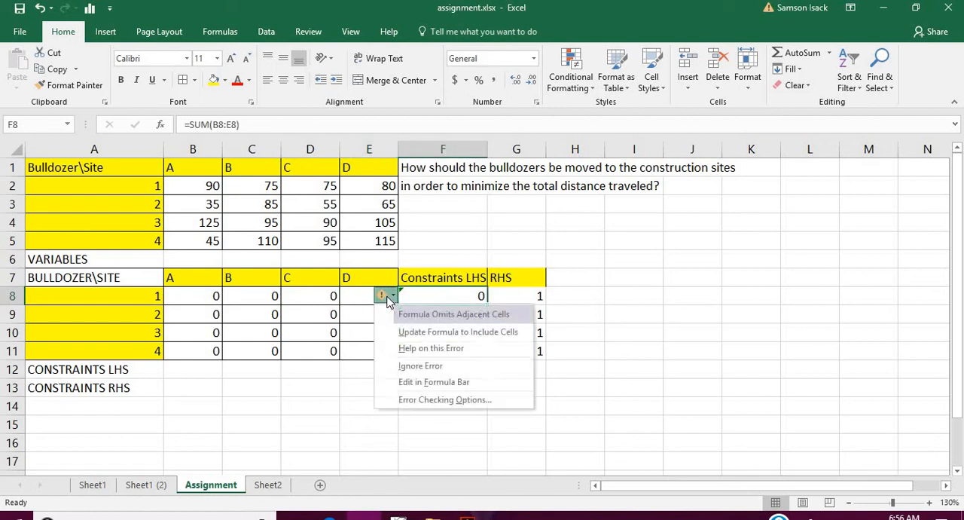
click(405, 366)
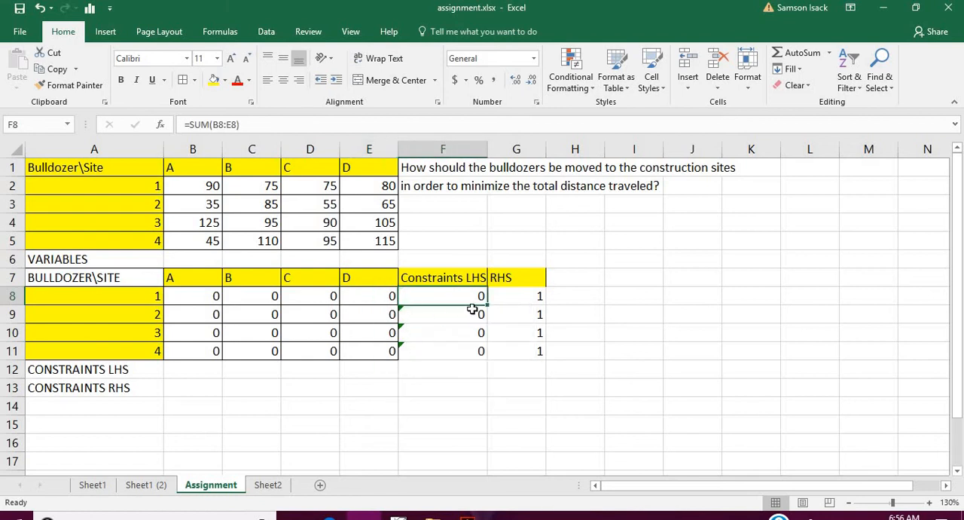
- Fill the F8 formula down to F11 again and ignore the adjacent-cells error in F9, F10 and F11
drag(488, 305, 482, 363)
click(465, 354)
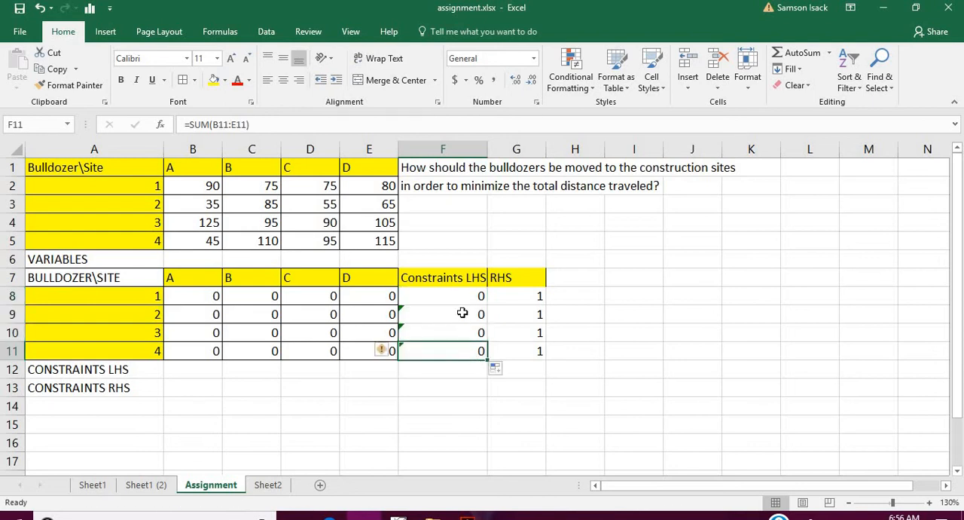
click(461, 315)
click(381, 315)
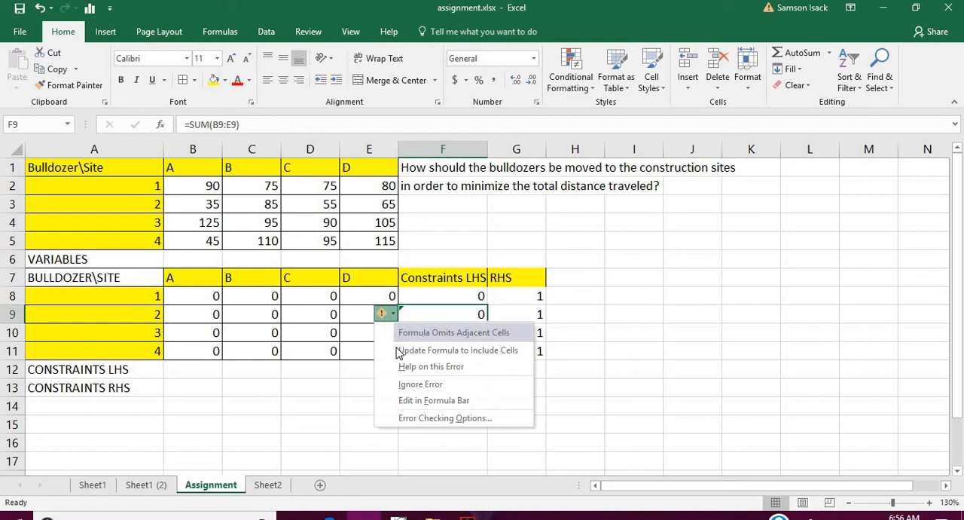
click(420, 383)
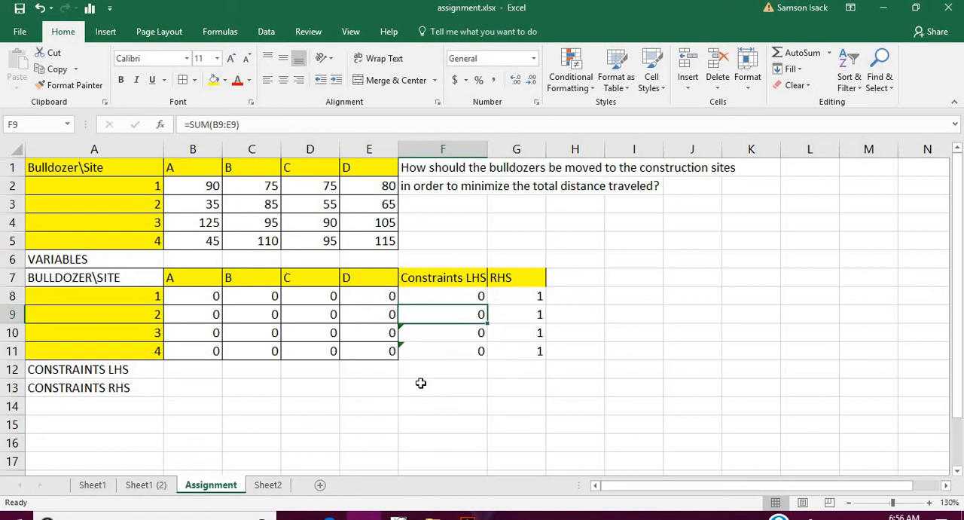
click(400, 333)
click(382, 332)
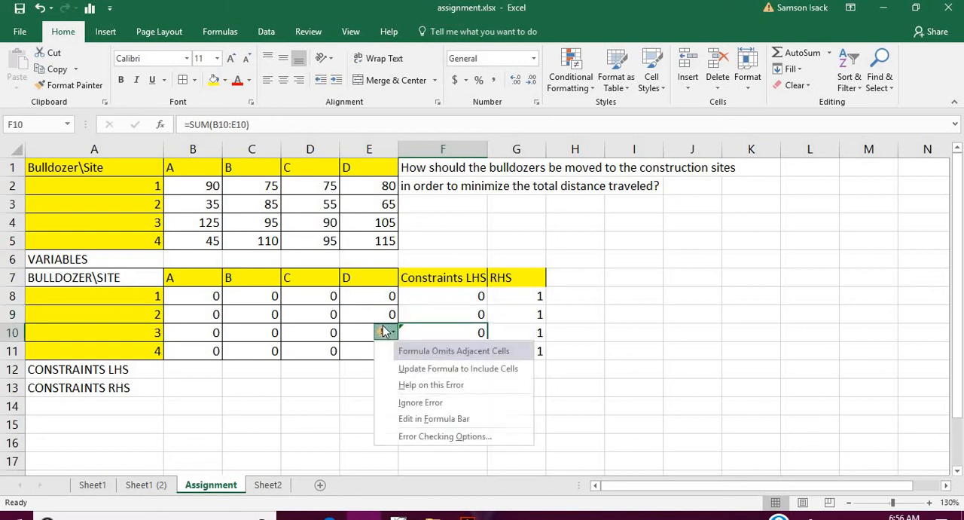
click(402, 402)
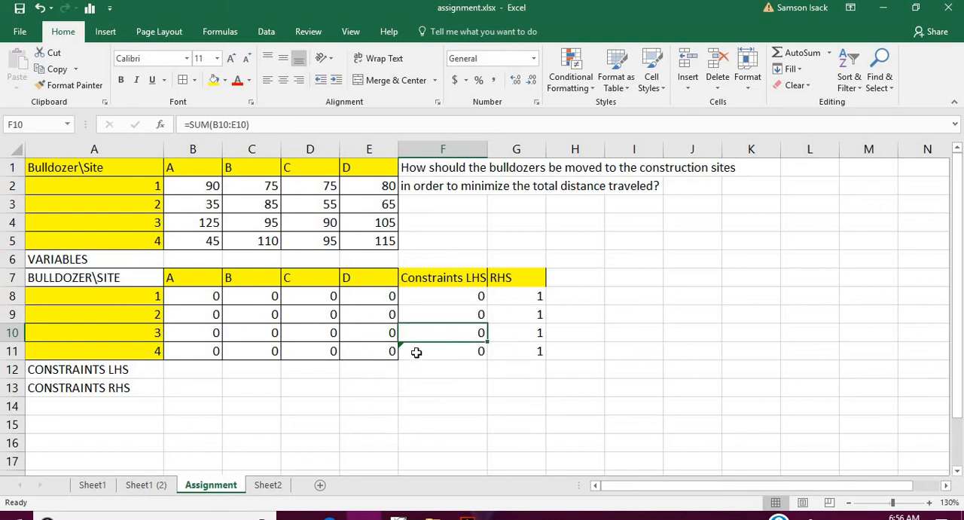
click(419, 351)
click(384, 351)
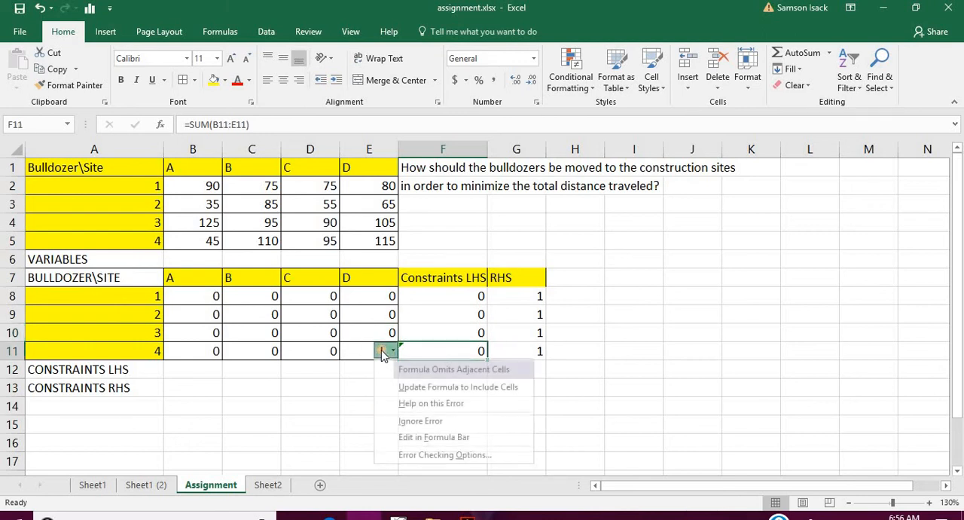
click(415, 419)
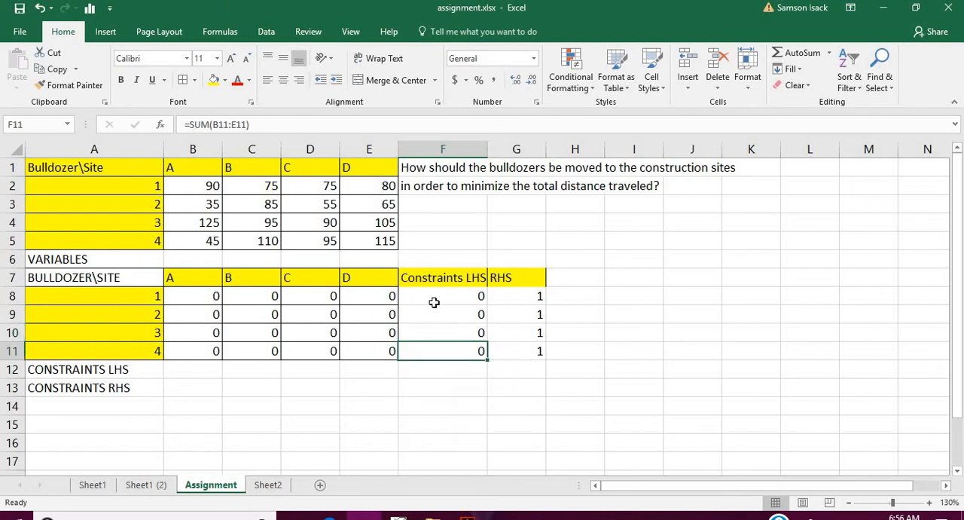
- Fill the bulldozer constraint cells F8:G11 with the standard orange color
click(429, 326)
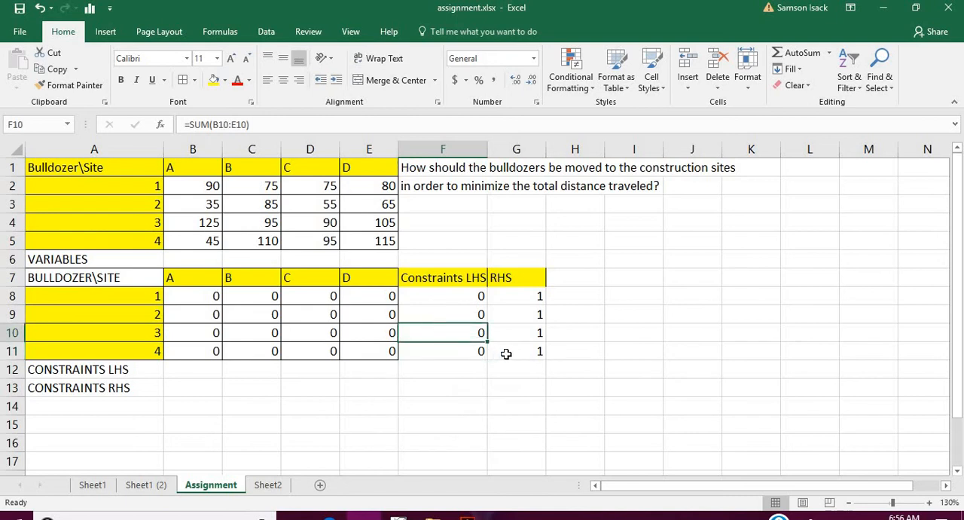
drag(505, 349, 450, 292)
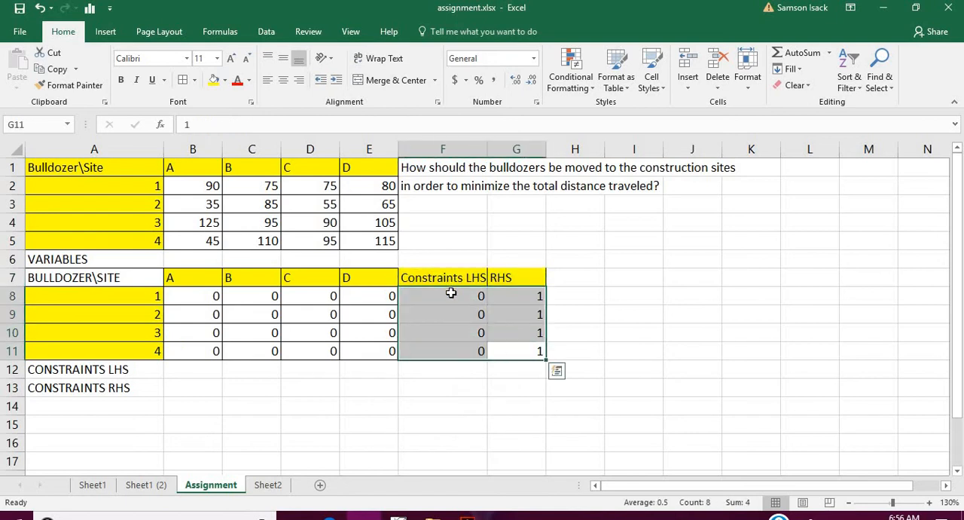
click(224, 80)
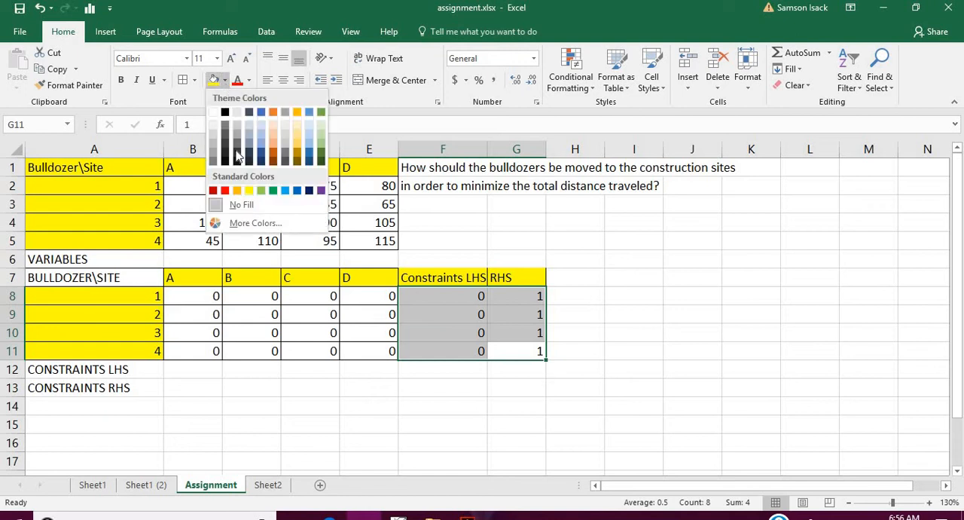
click(237, 190)
click(282, 379)
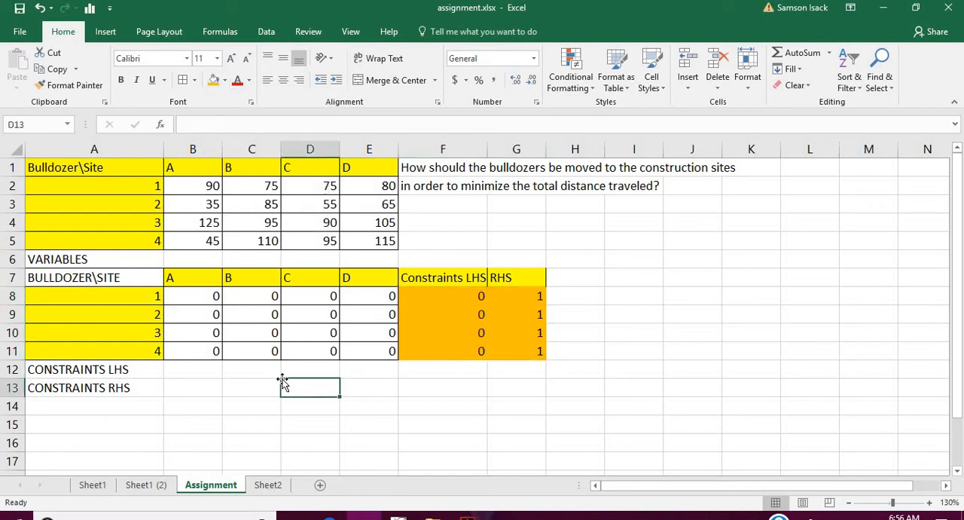
- Enter the site A left-hand side constraint =SUM(B8:B11) in B12
click(189, 369)
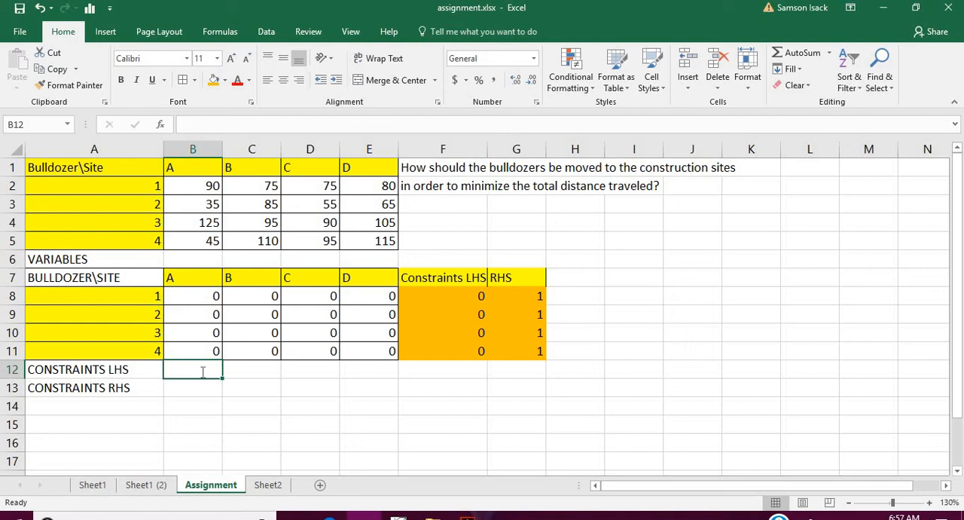
text(=)
click(207, 296)
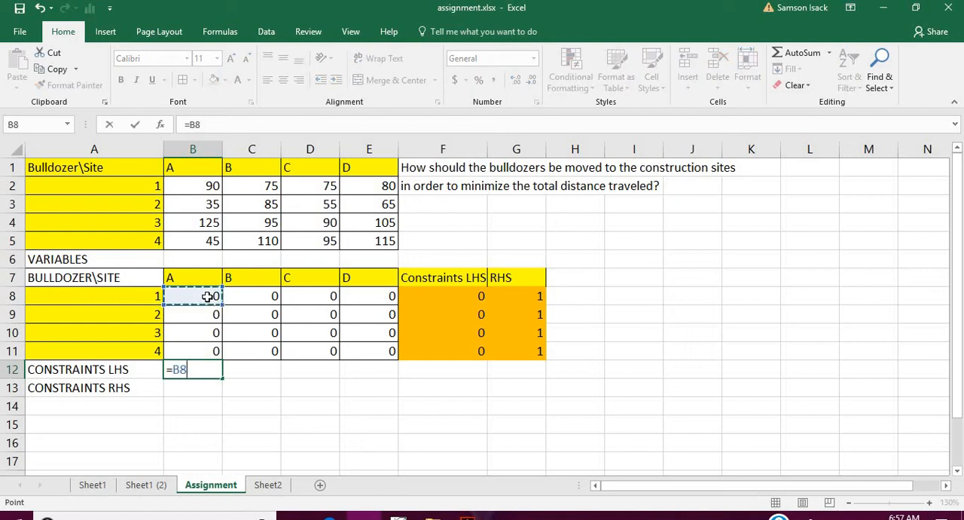
key(BackSpace)
key(BackSpace)
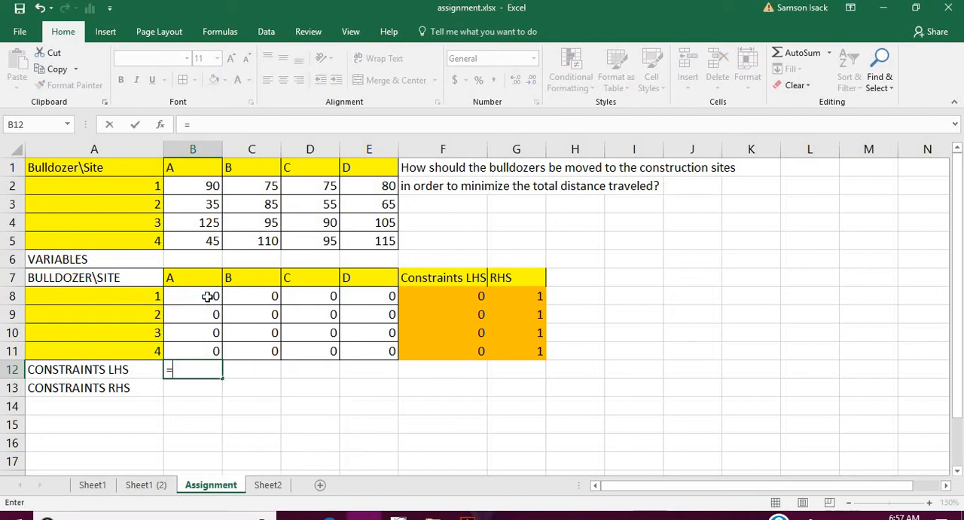
text(SUM)
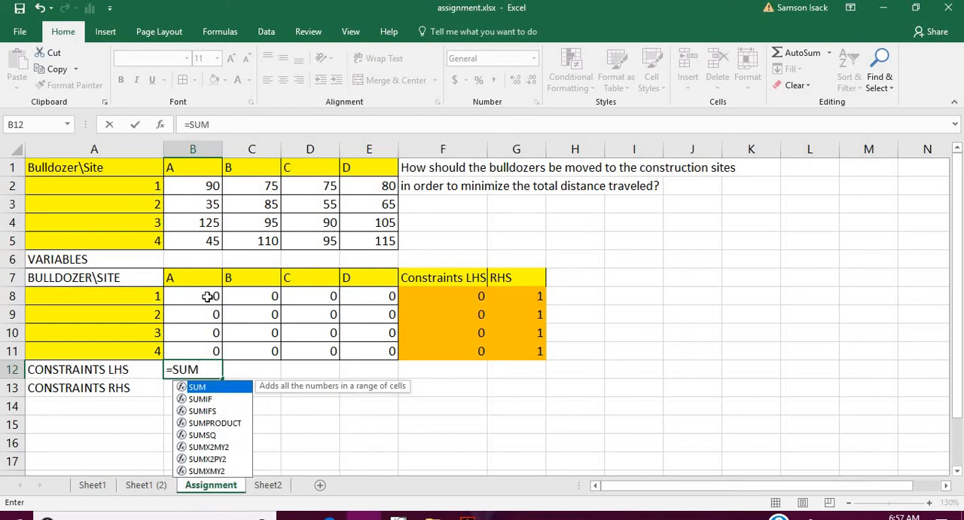
text(()
drag(207, 296, 216, 347)
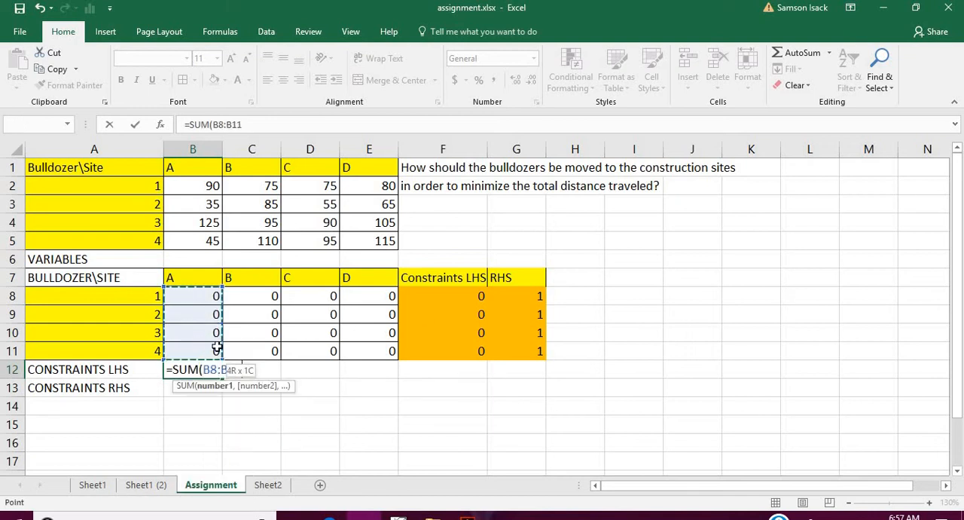
text())
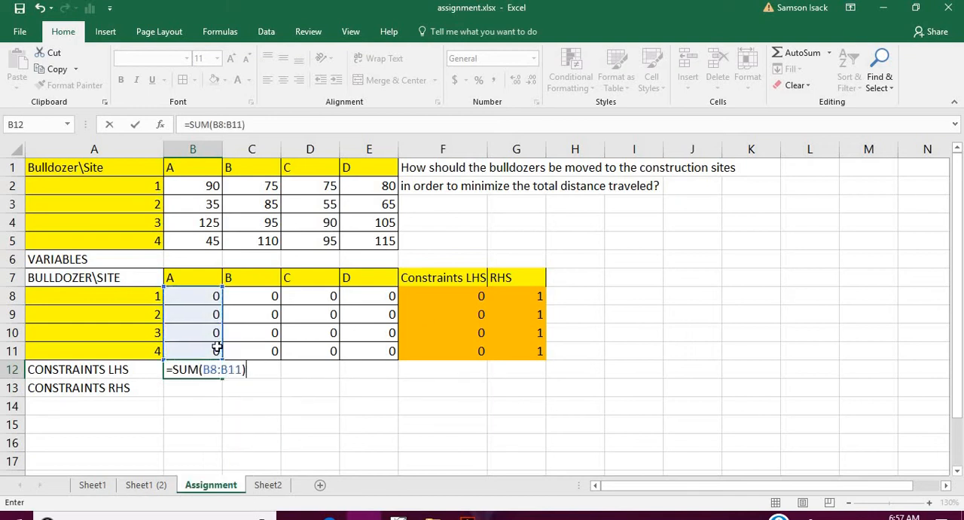
key(Return)
click(196, 366)
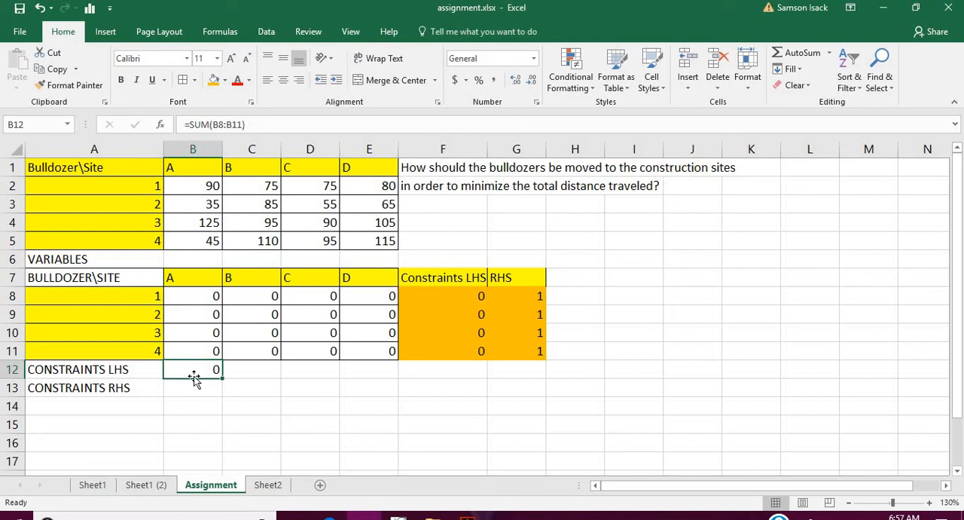
- Set the site A right-hand side in B13 to 1 and fill the B12 formula across to E12
click(202, 387)
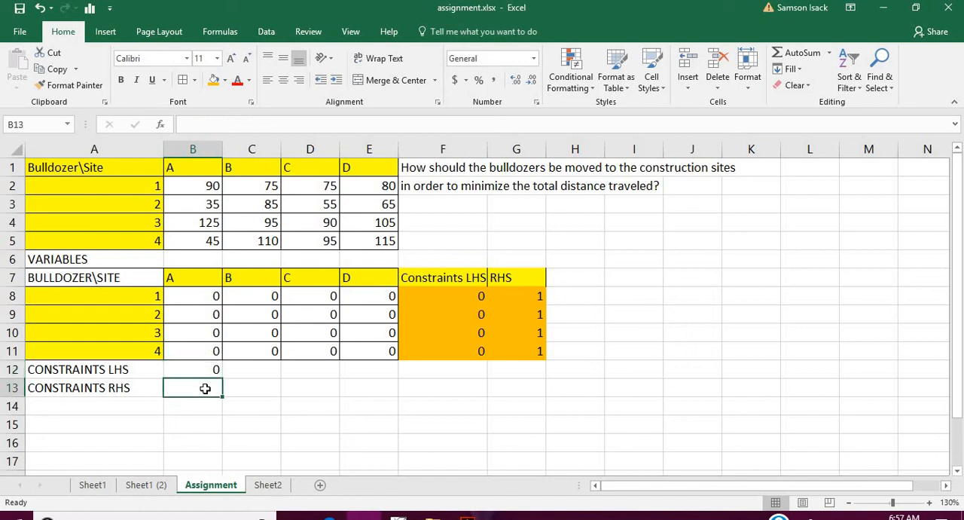
text(1)
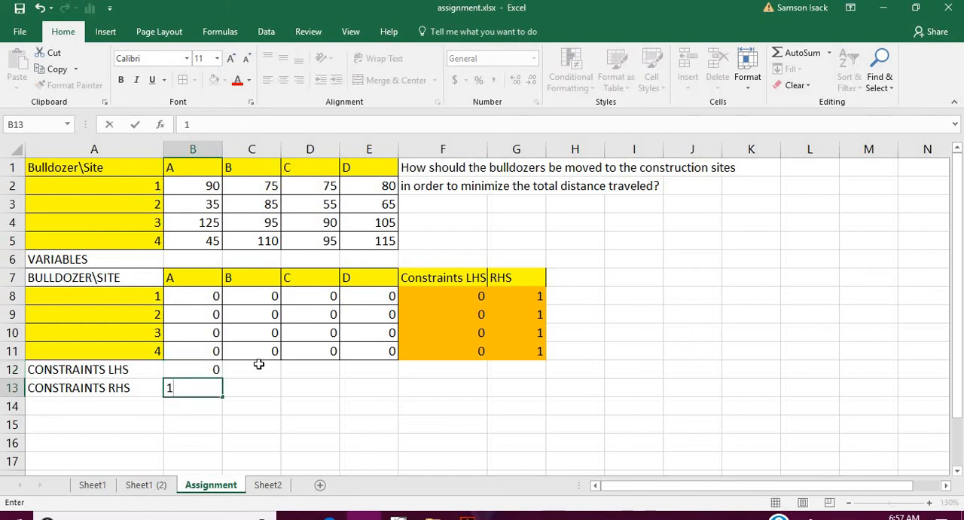
click(258, 365)
click(212, 369)
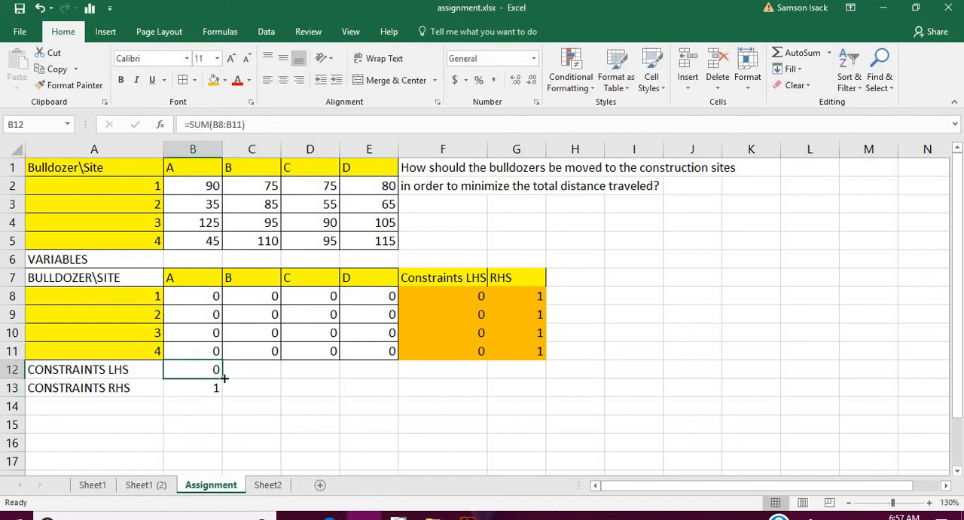
drag(223, 379, 375, 375)
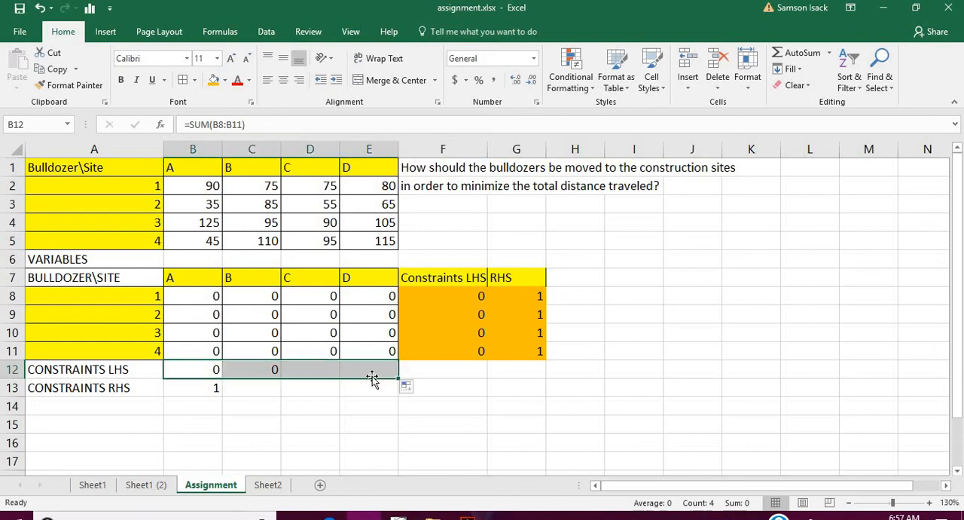
- Set the right-hand sides for sites B, C and D in C13, D13 and E13 to 1
click(212, 390)
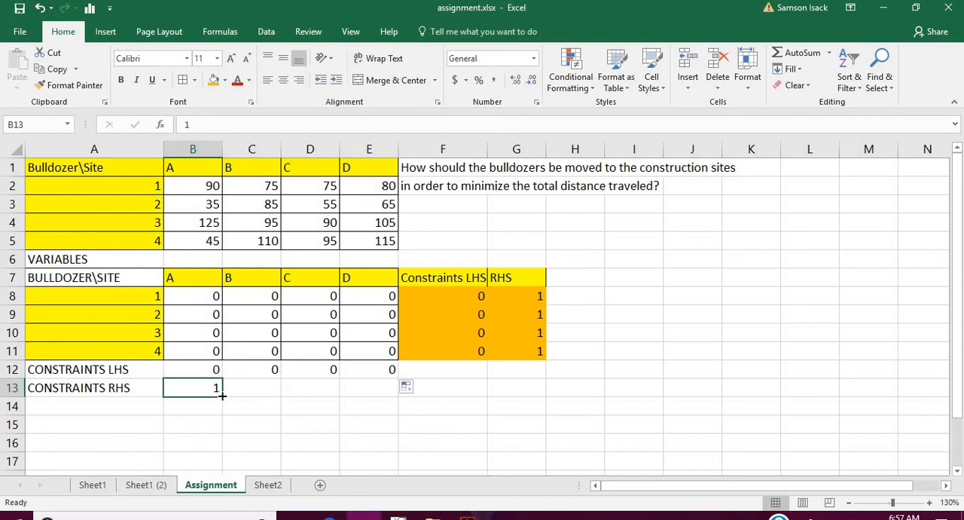
click(223, 393)
click(245, 392)
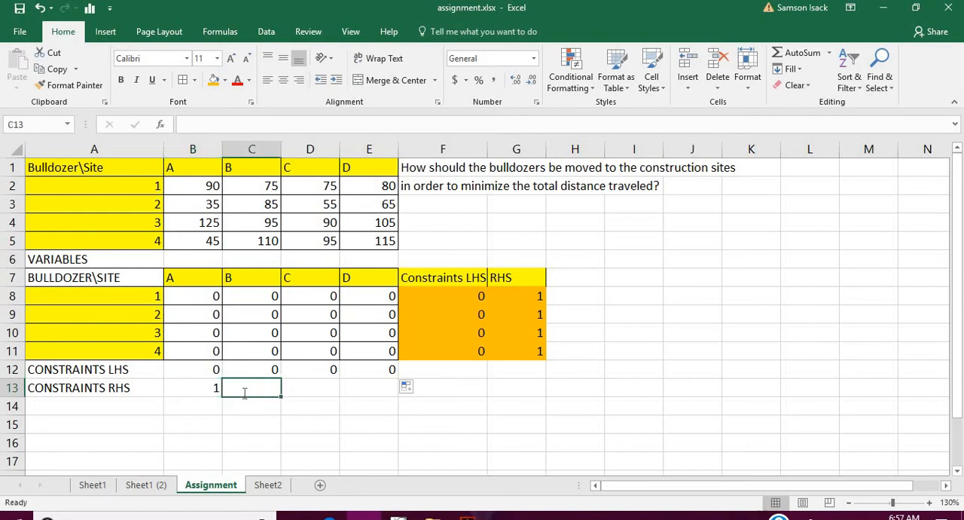
text(1)
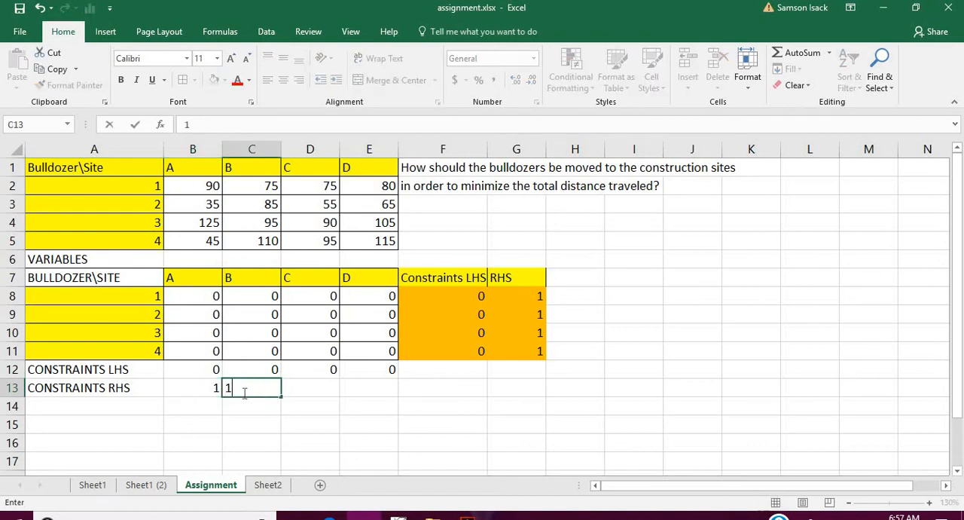
click(300, 392)
text(1)
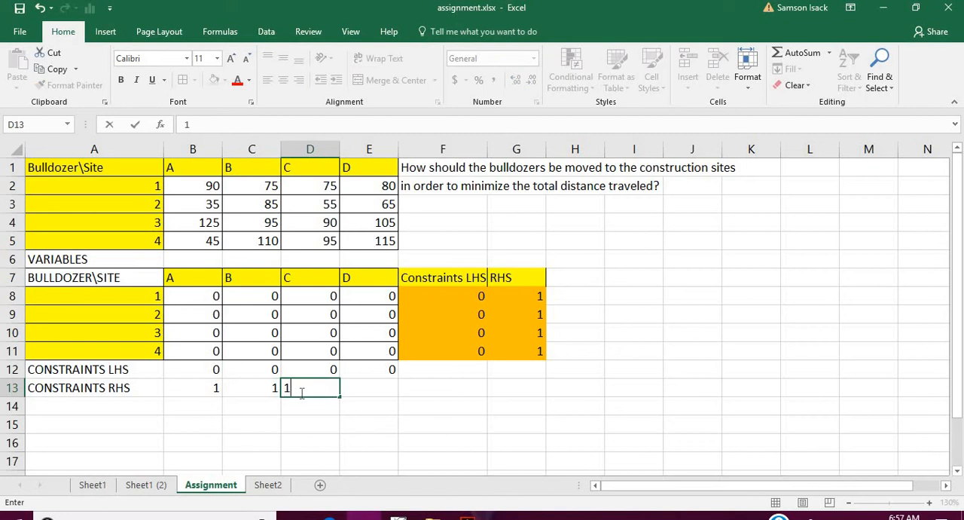
click(379, 392)
text(1)
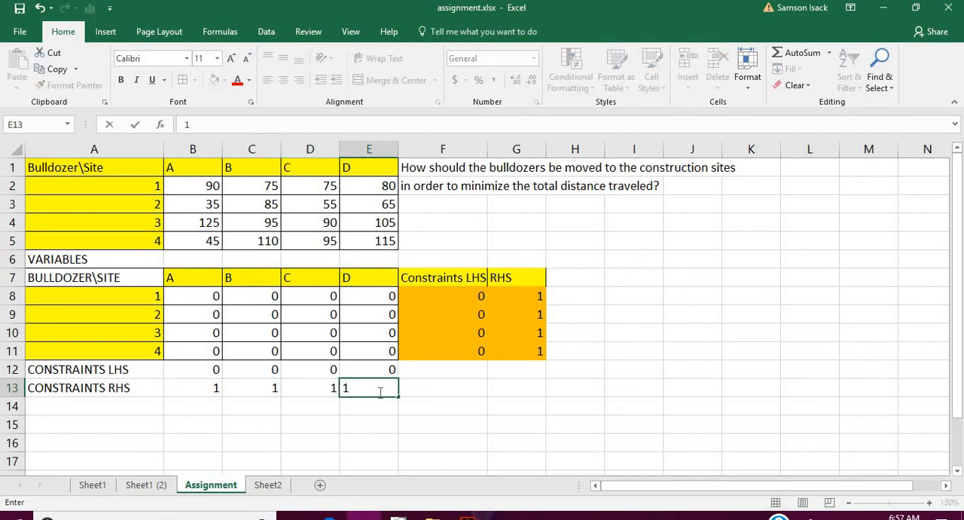
click(426, 388)
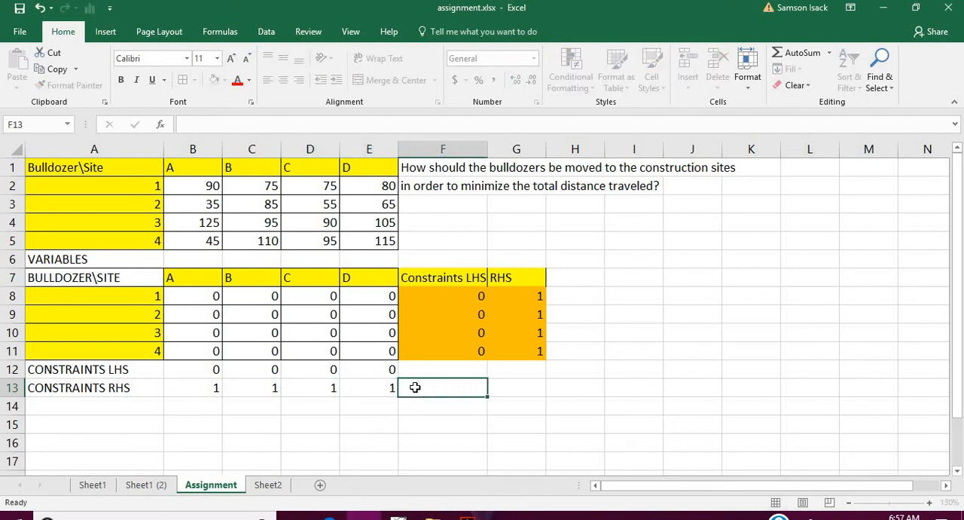
click(378, 372)
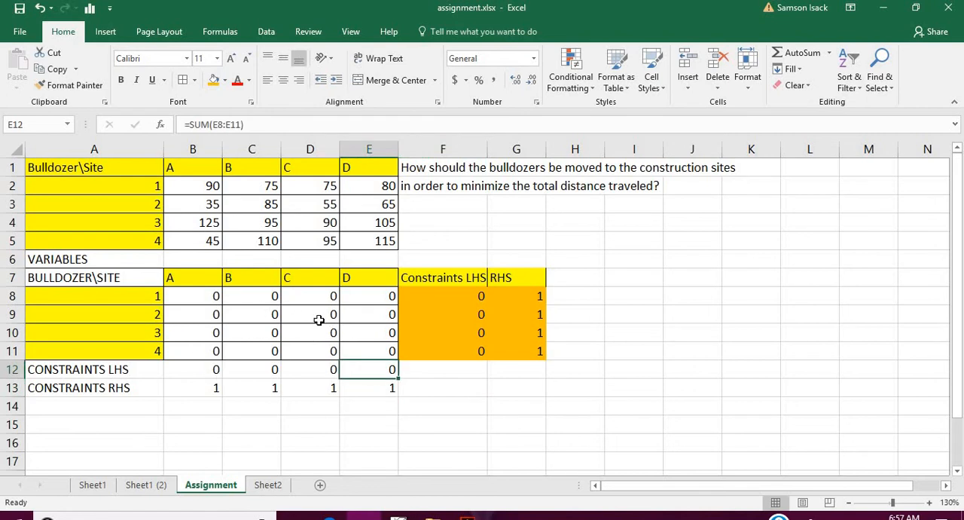
click(185, 372)
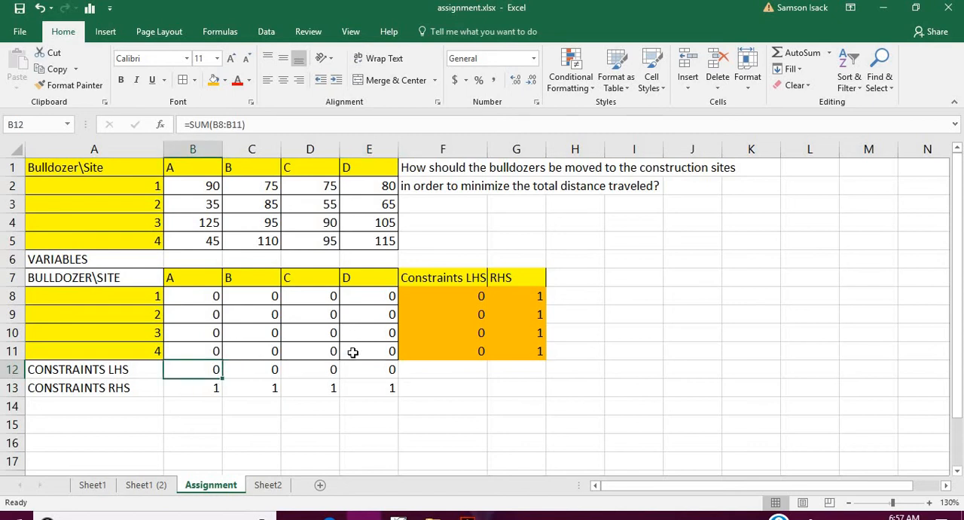
drag(353, 352, 194, 300)
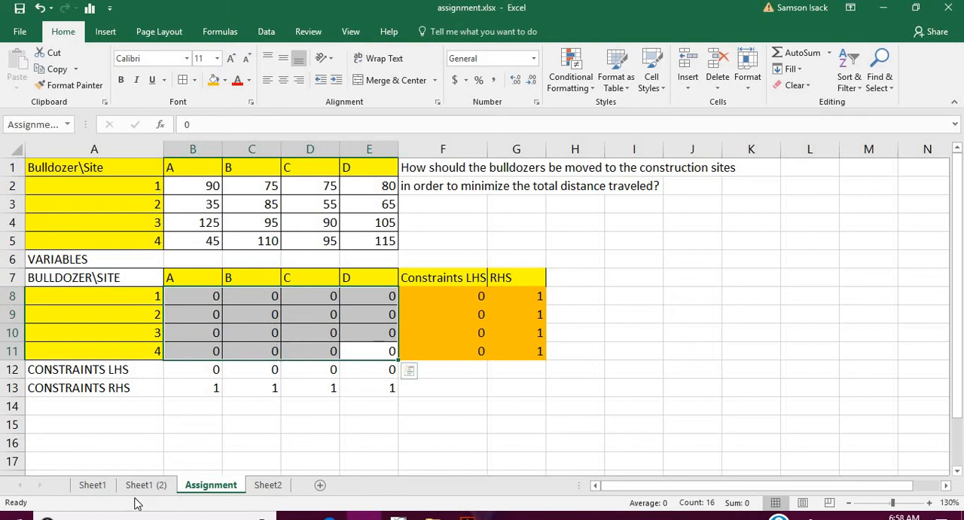
- Label A15 below the site constraints as OBJECTIVE FUNCTION
click(107, 426)
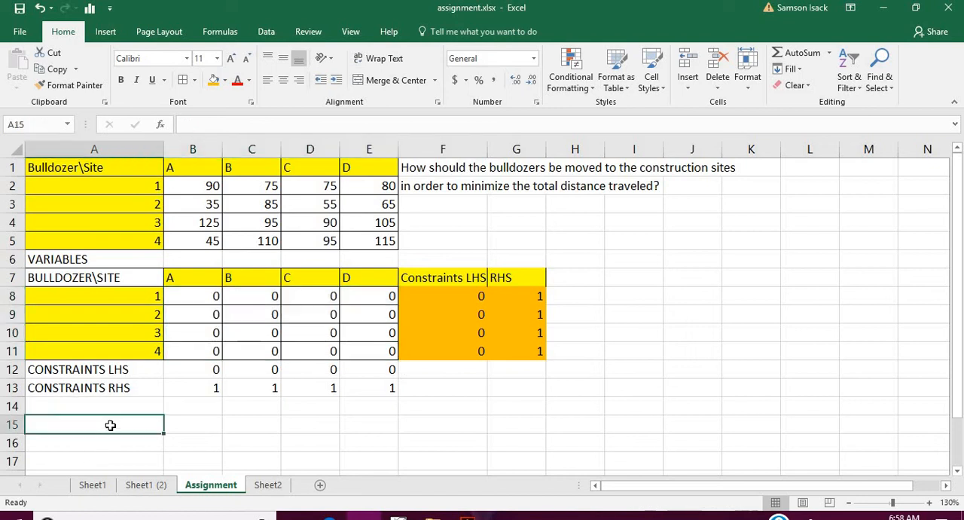
text(MA)
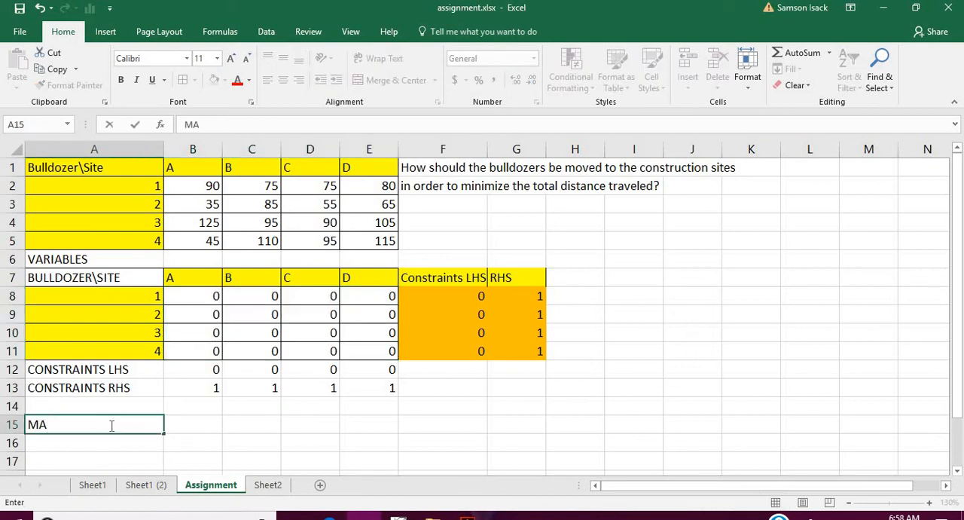
key(BackSpace)
key(BackSpace)
text(OBJECTI)
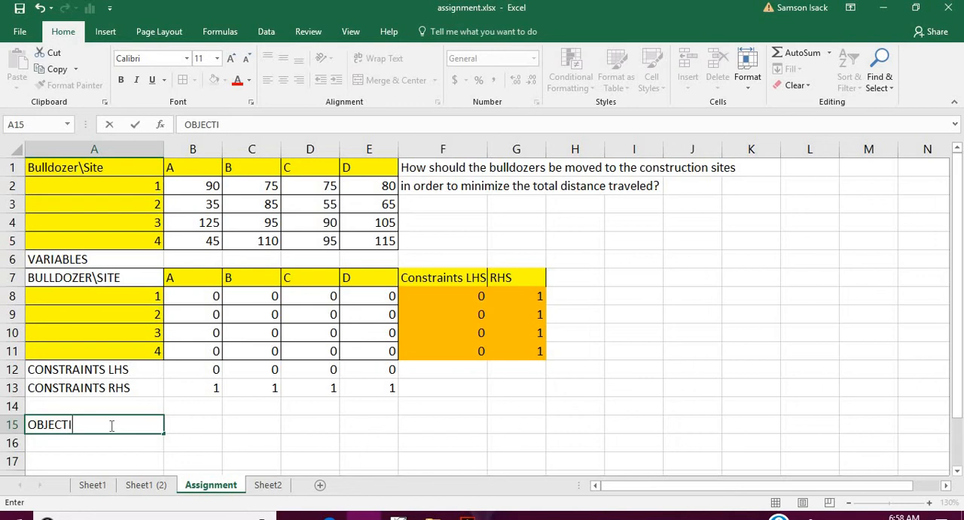
text(VE FUNCTION)
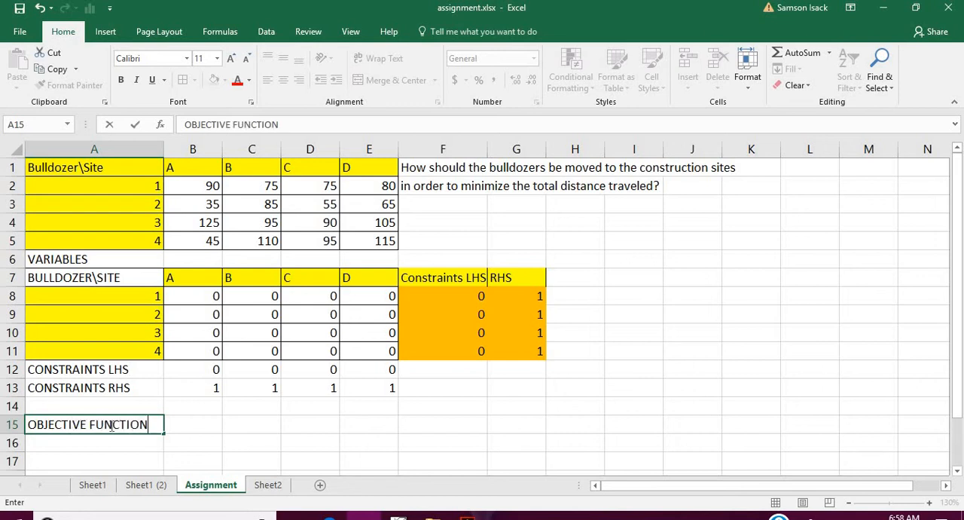
click(217, 422)
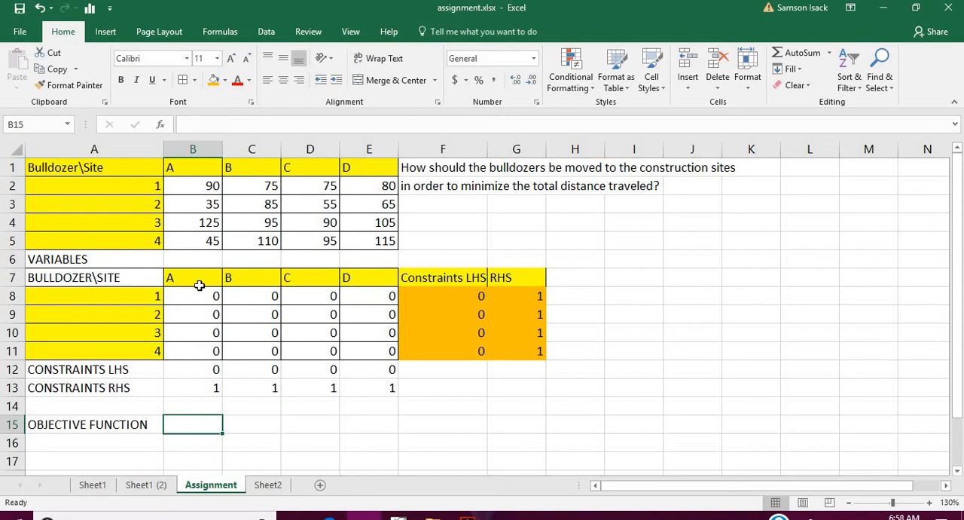
click(428, 188)
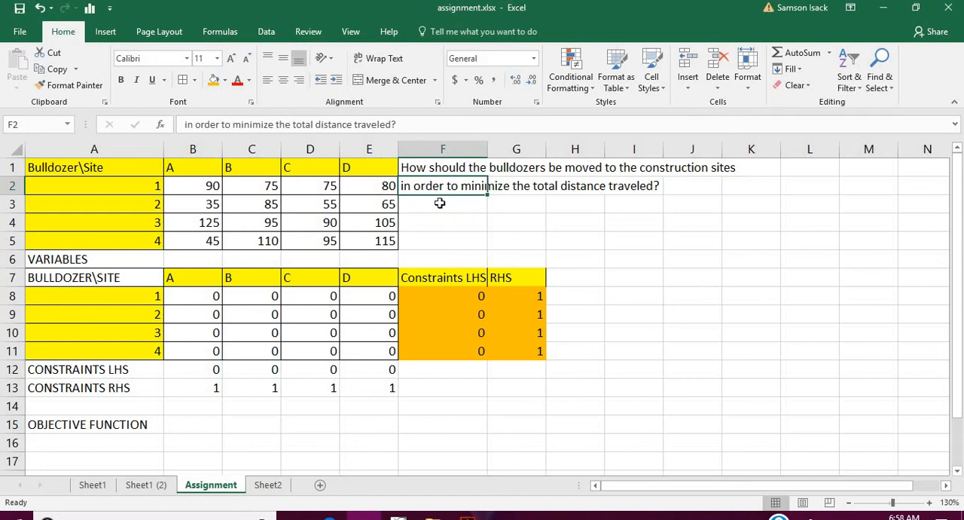
click(185, 190)
drag(266, 200, 348, 244)
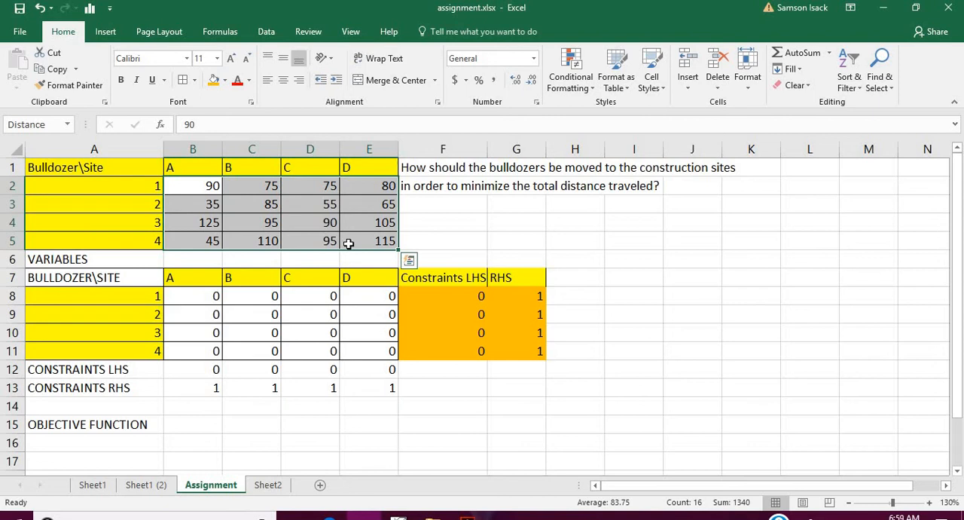
- Enter a trial assignment along the variables' diagonal by setting B8, C9, D10 and E11 to 1
click(208, 297)
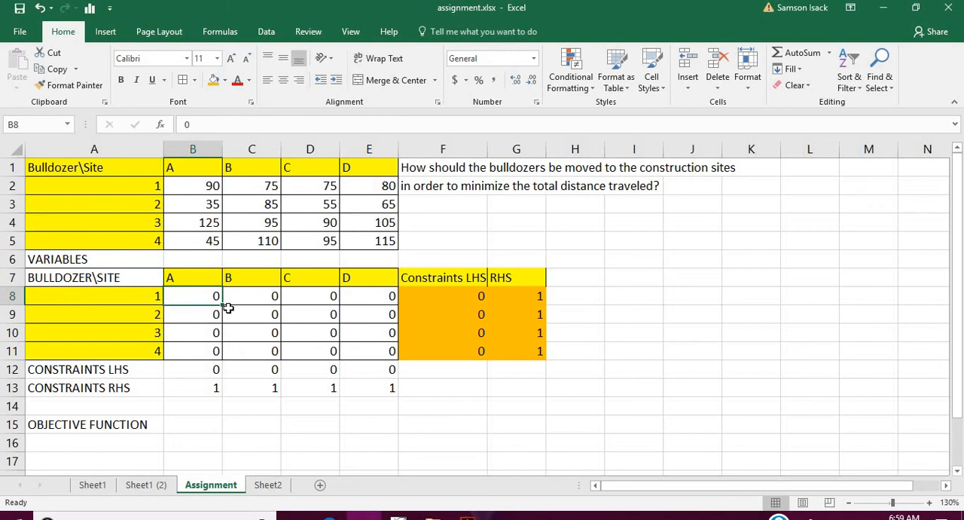
text(1)
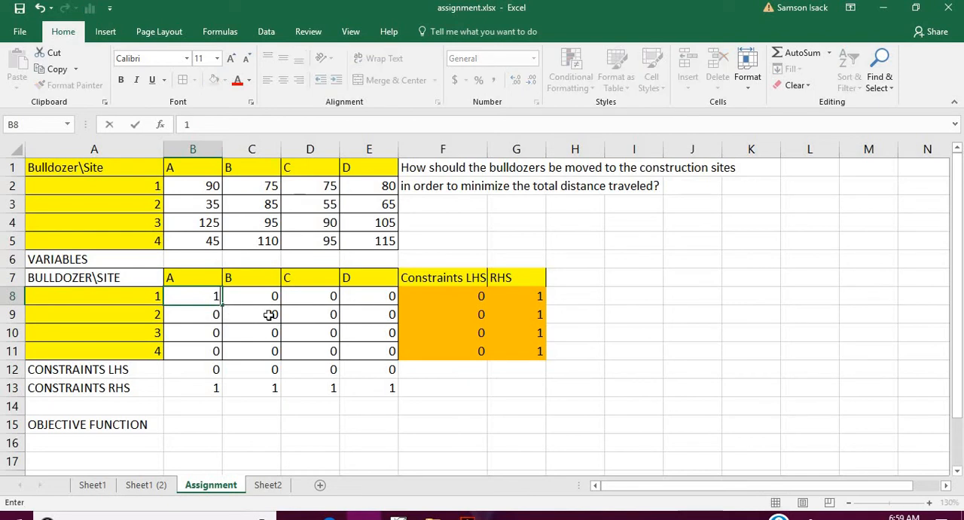
click(269, 315)
text(1)
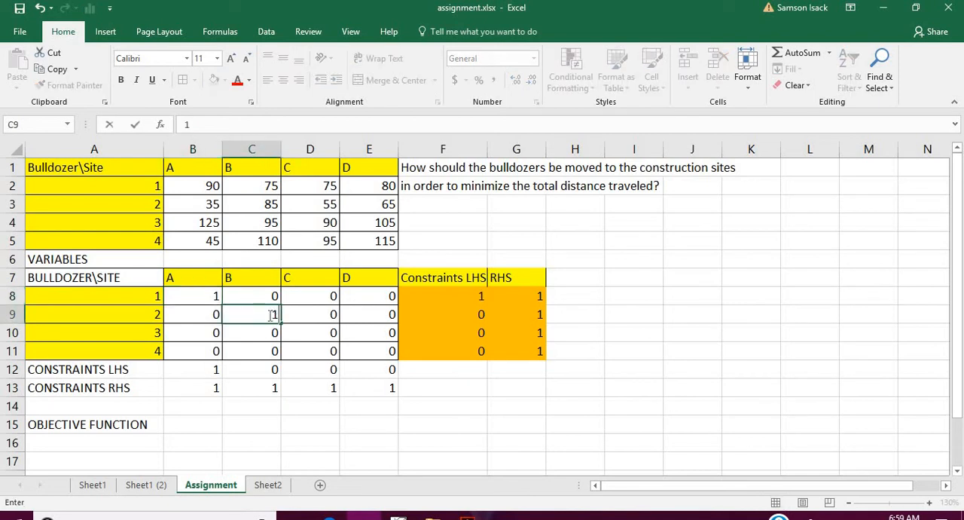
click(316, 332)
text(1)
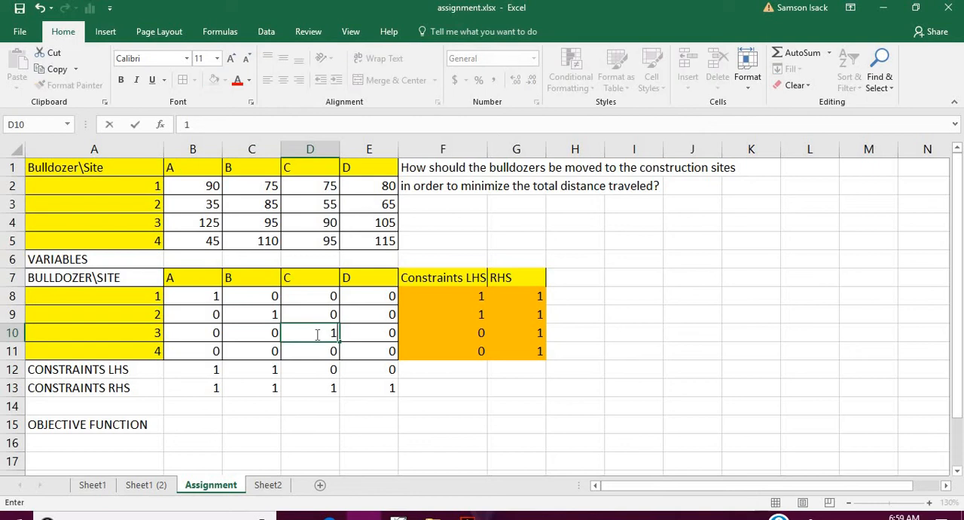
click(380, 350)
text(1)
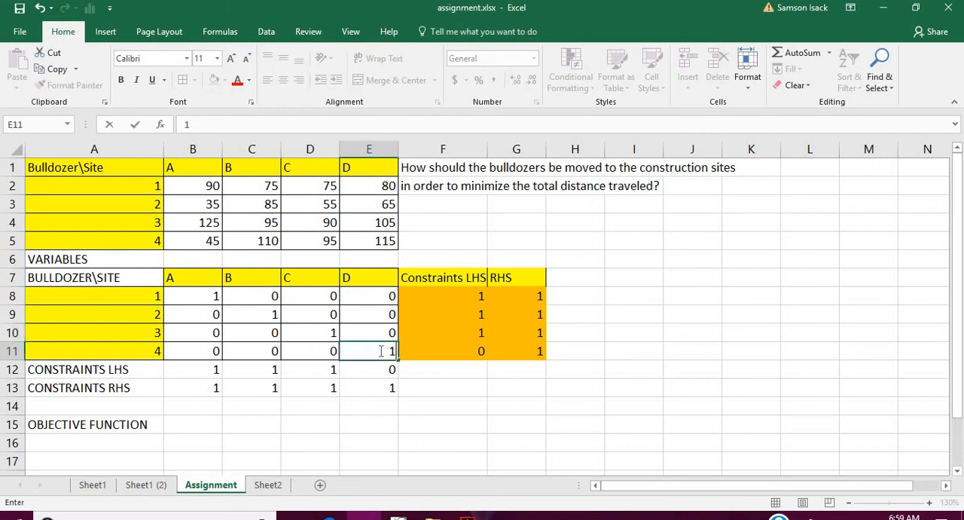
click(254, 310)
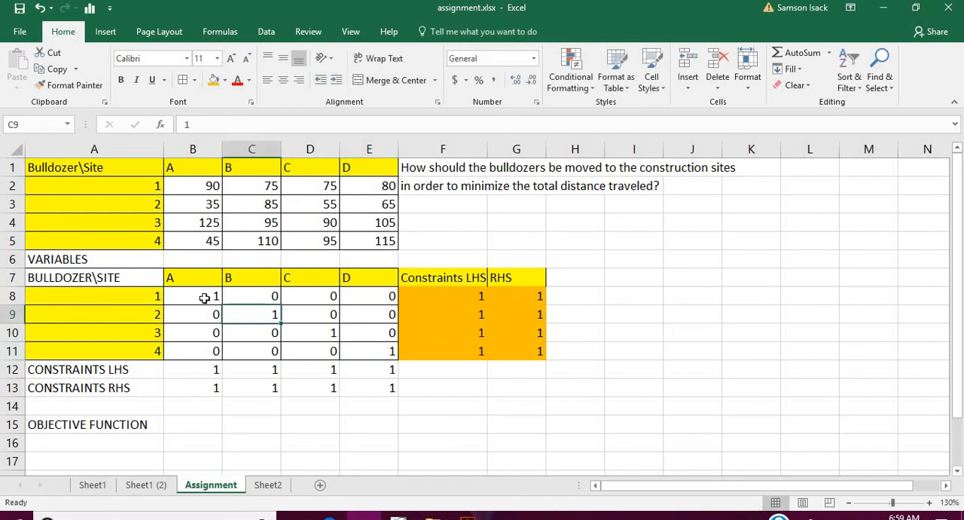
- Examine the distances in the upper table that correspond to the trial assignment along the variables' diagonal
click(204, 299)
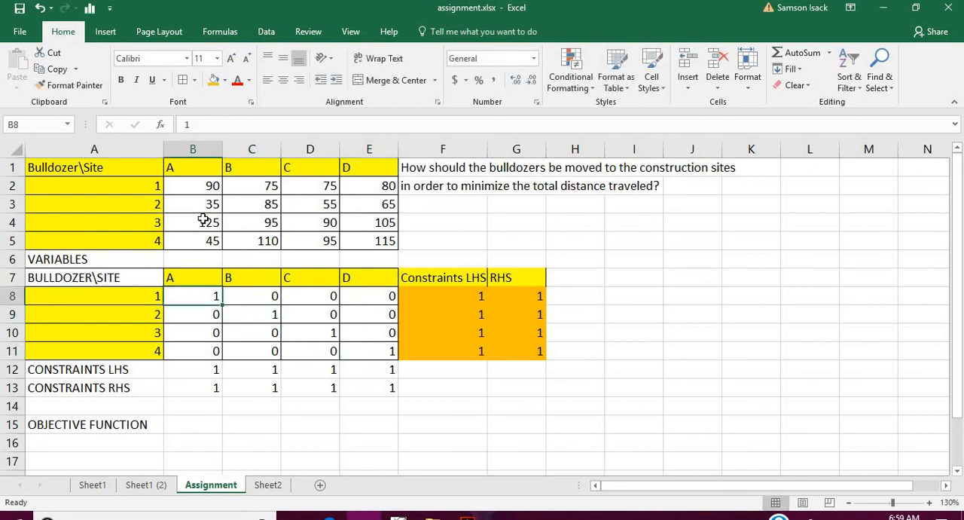
click(204, 185)
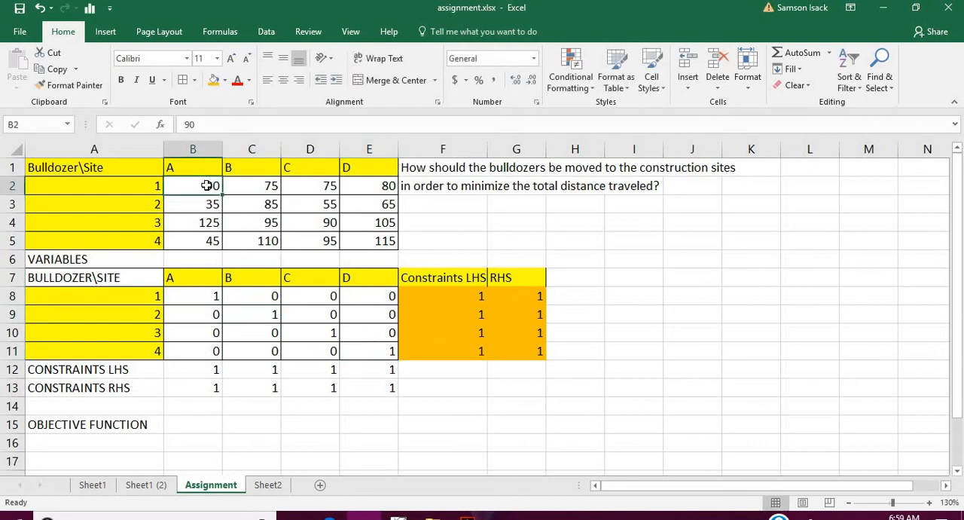
click(263, 205)
click(298, 221)
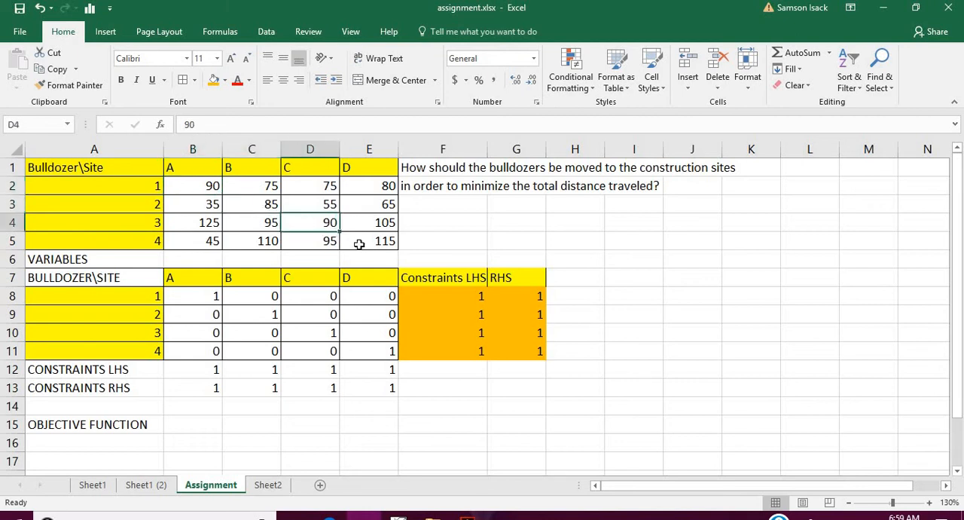
click(367, 239)
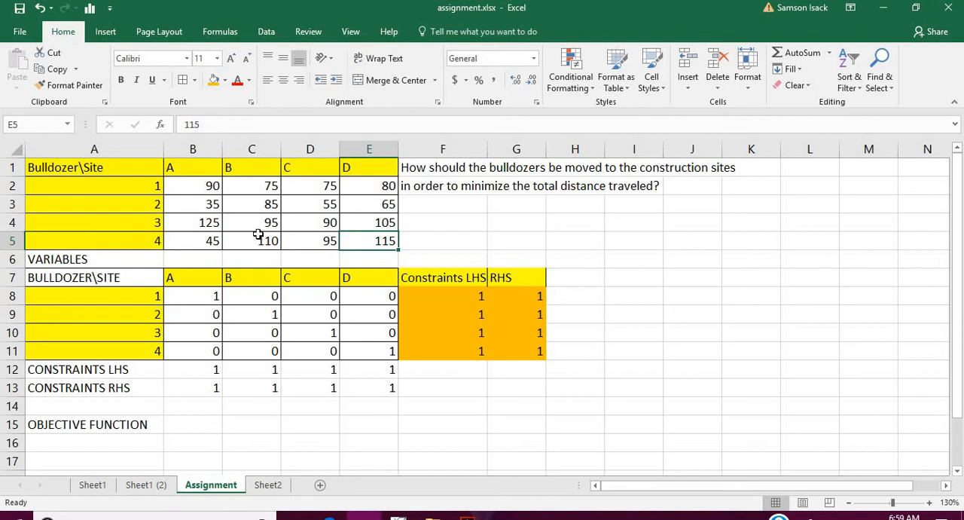
click(260, 189)
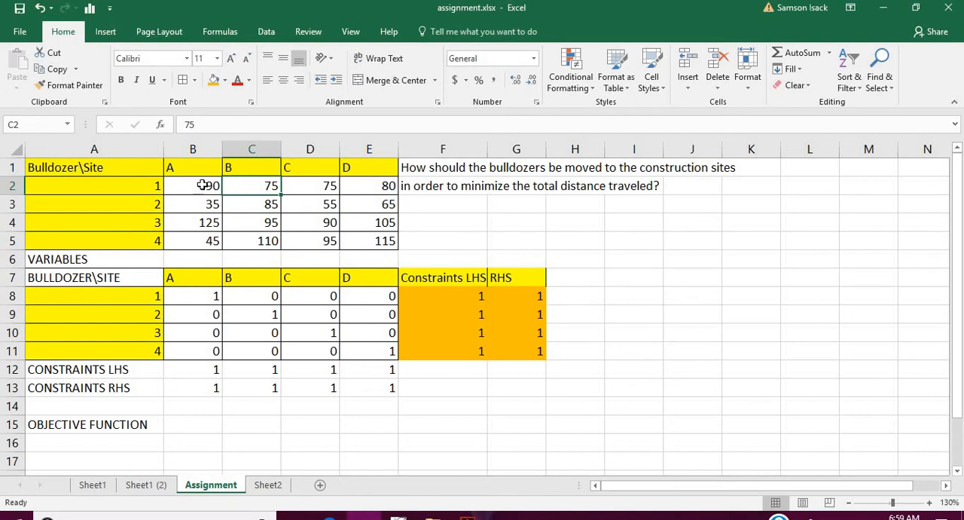
click(242, 206)
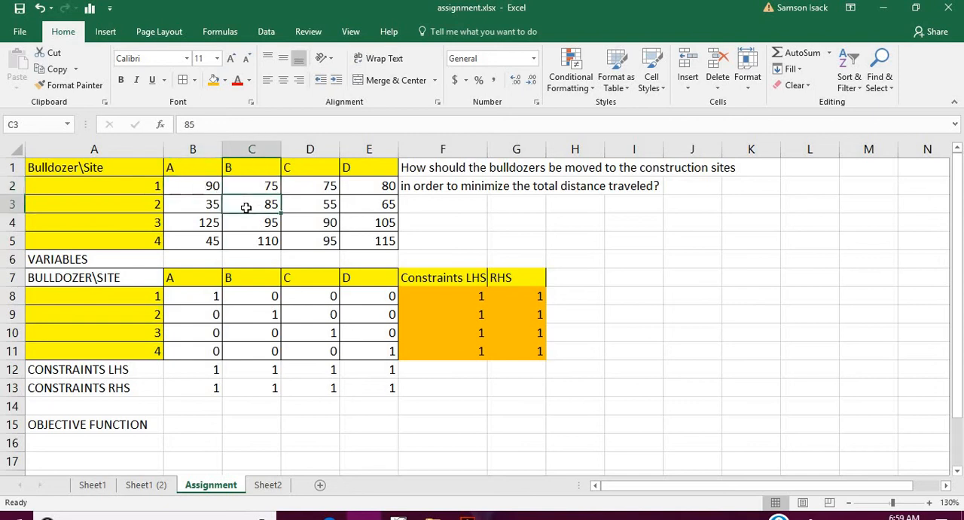
click(319, 223)
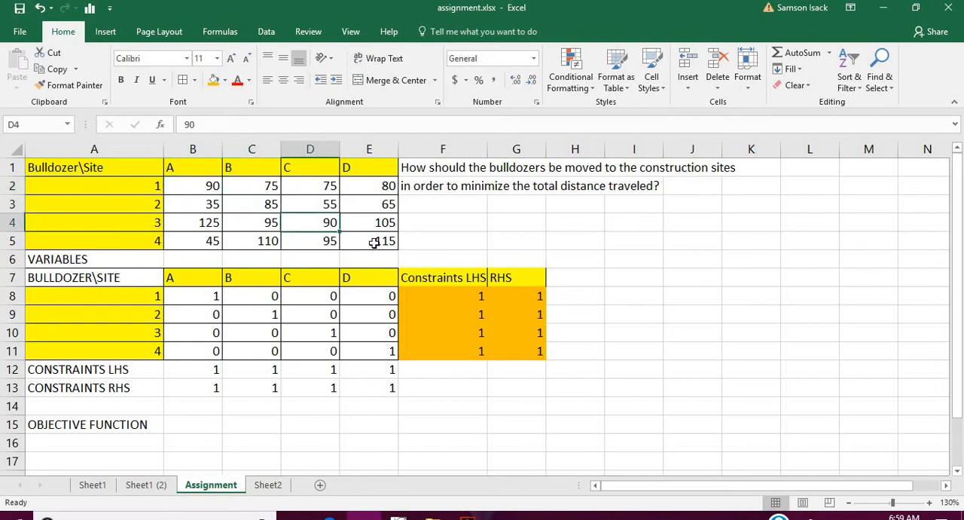
click(372, 242)
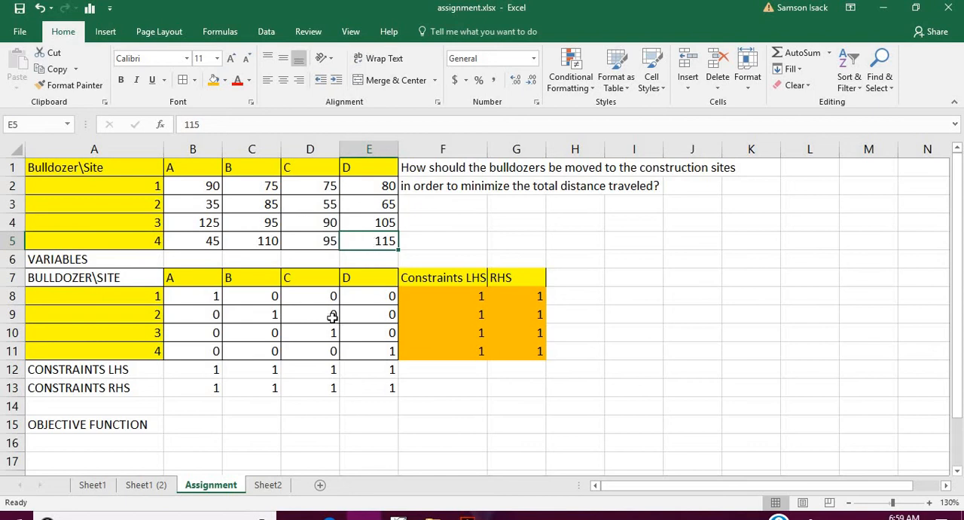
click(206, 297)
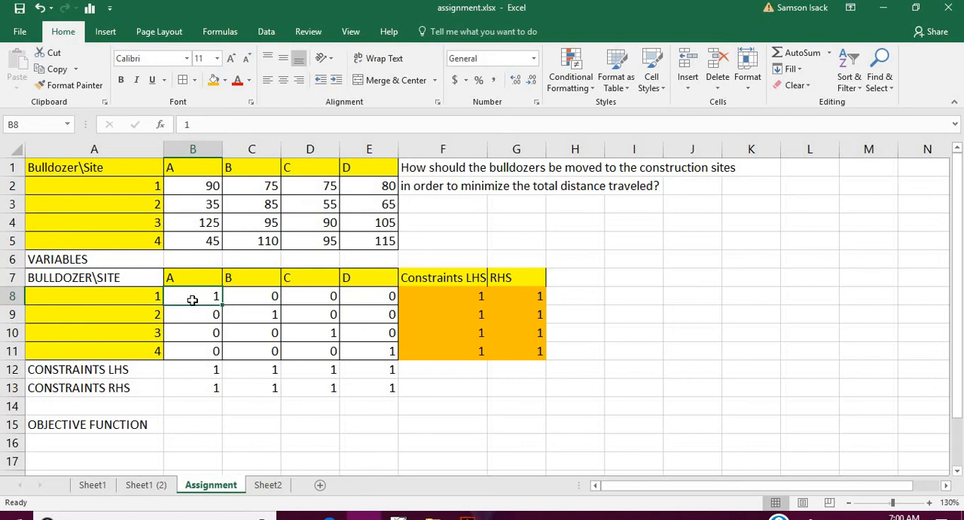
- Enter MIN in B15 beside the OBJECTIVE FUNCTION label
click(196, 429)
text(MIN)
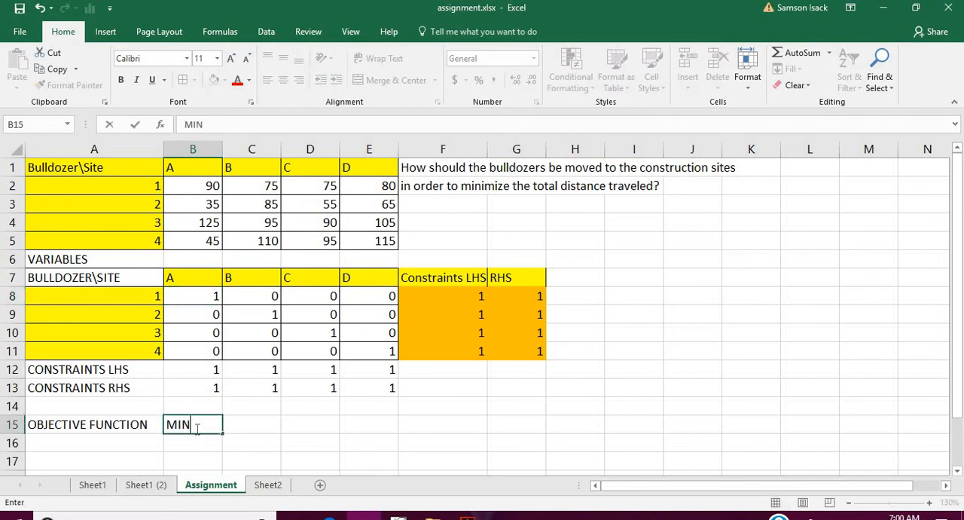
click(261, 424)
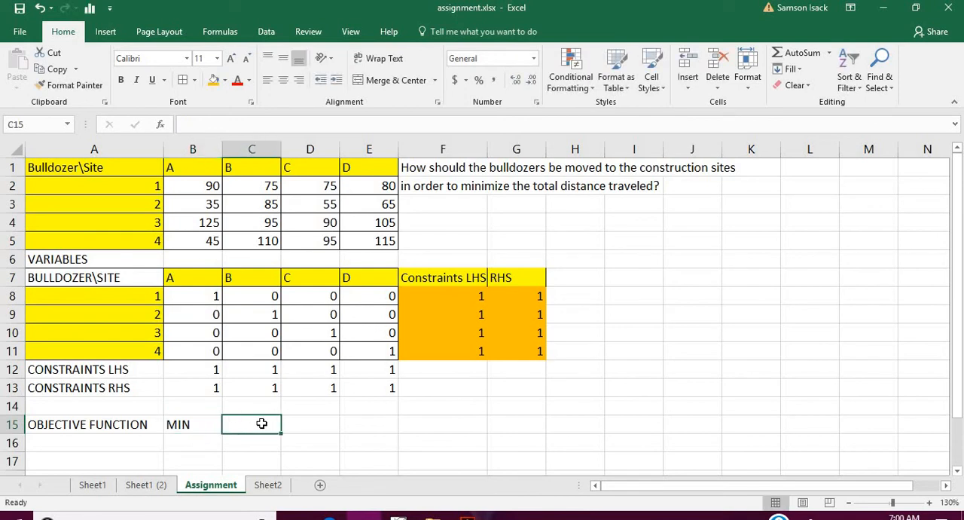
- Try writing the objective formula in C15 longhand as distance times variable, beginning with =B2*B8+C2*C8+
text(=)
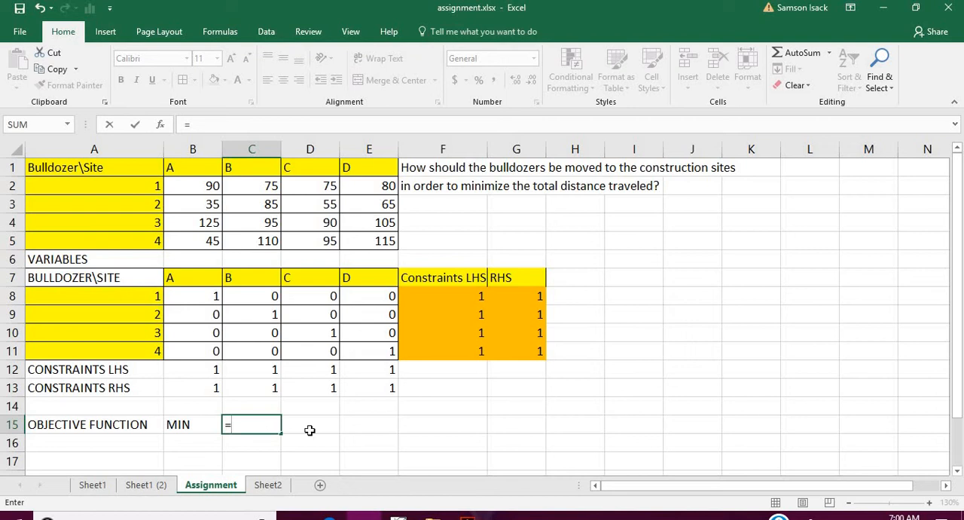
click(198, 181)
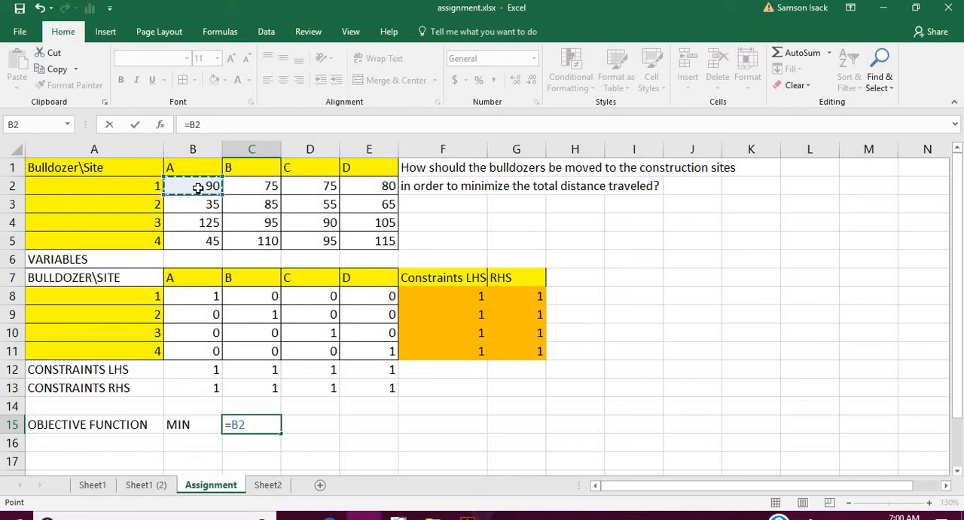
text(*)
click(193, 294)
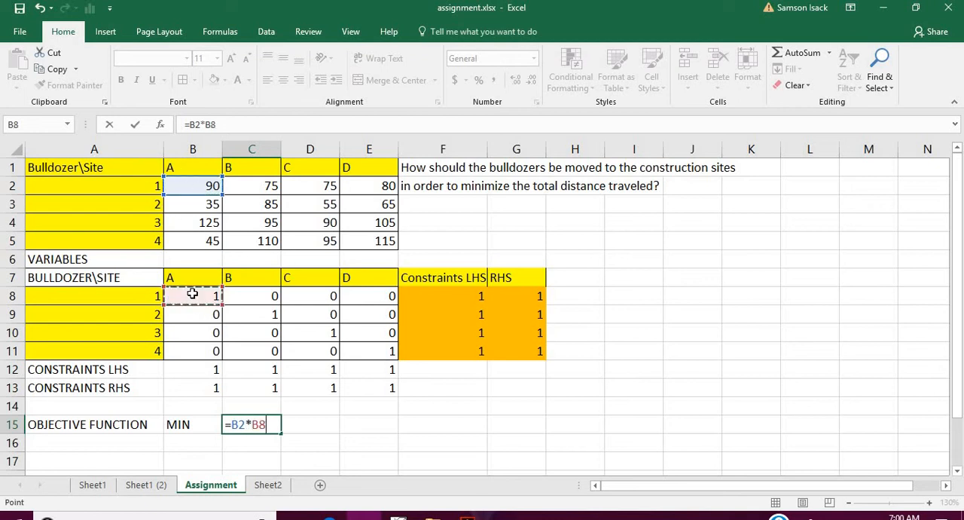
text(+)
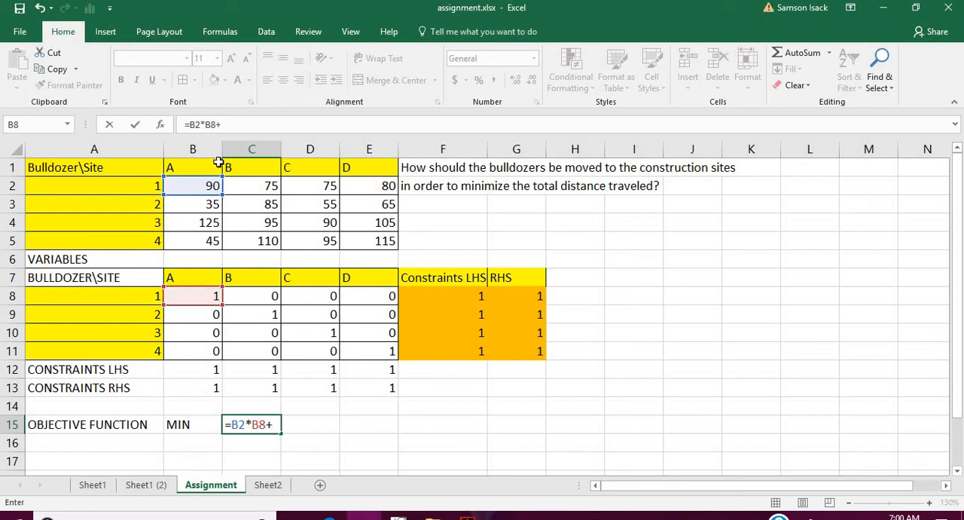
click(243, 184)
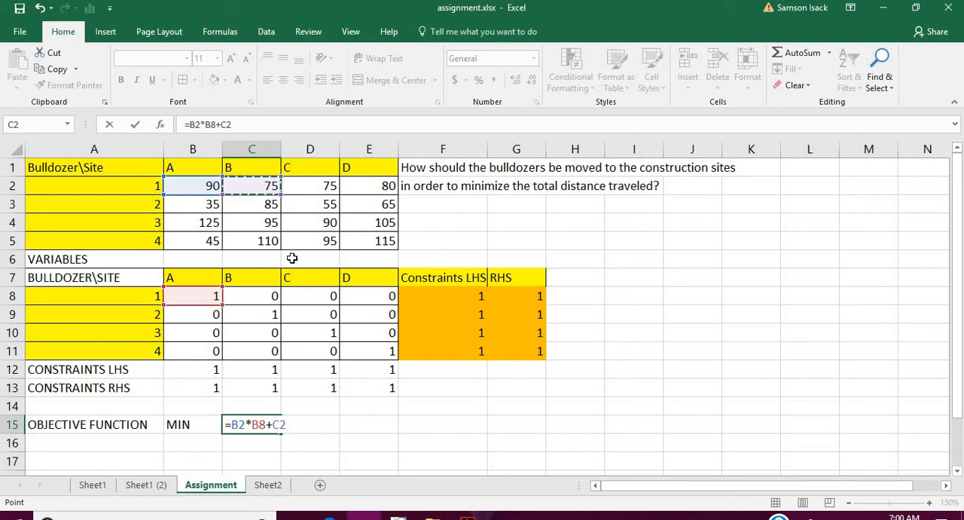
text(*)
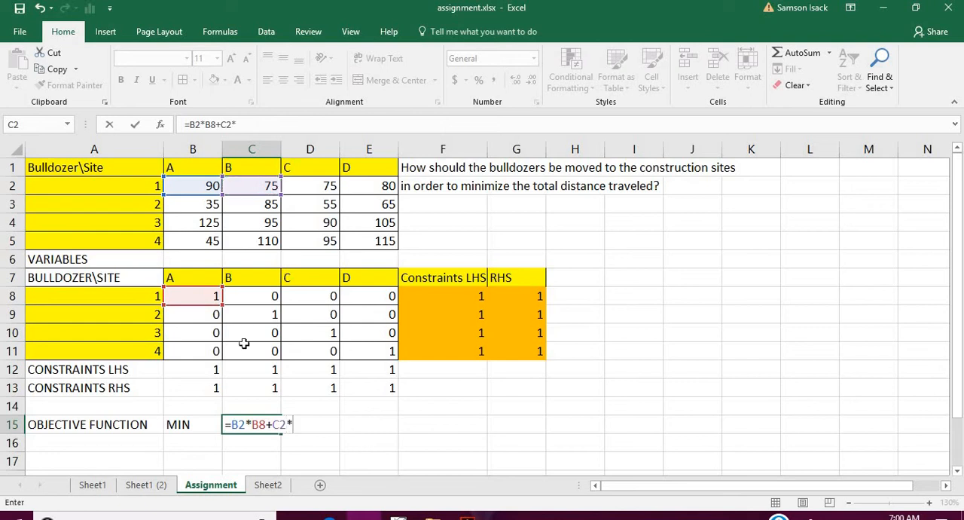
click(258, 299)
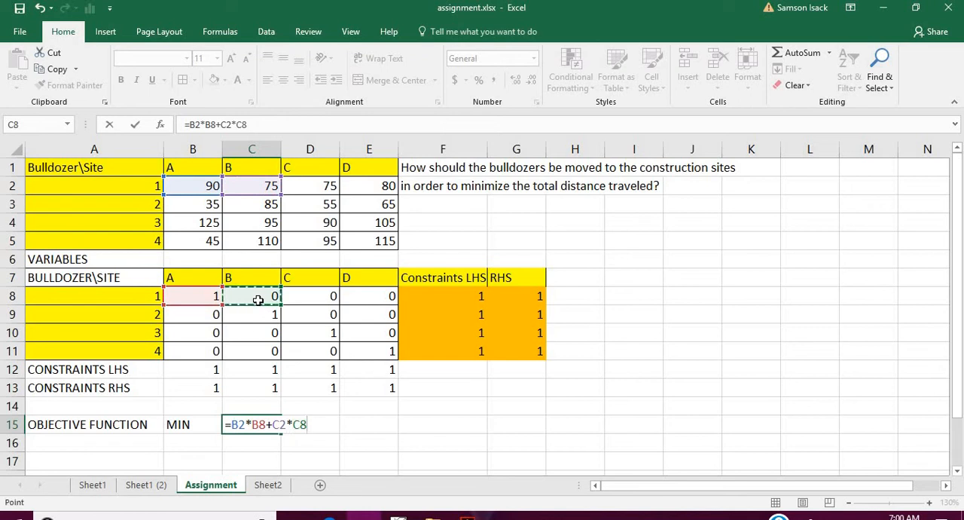
text(+)
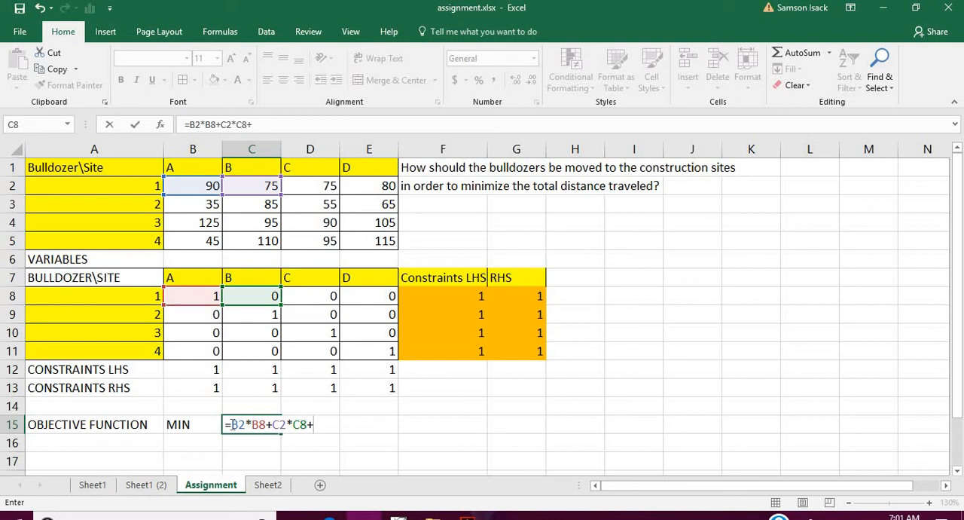
- Replace the longhand terms in C15's formula with the SUMPRODUCT function
drag(230, 426, 312, 426)
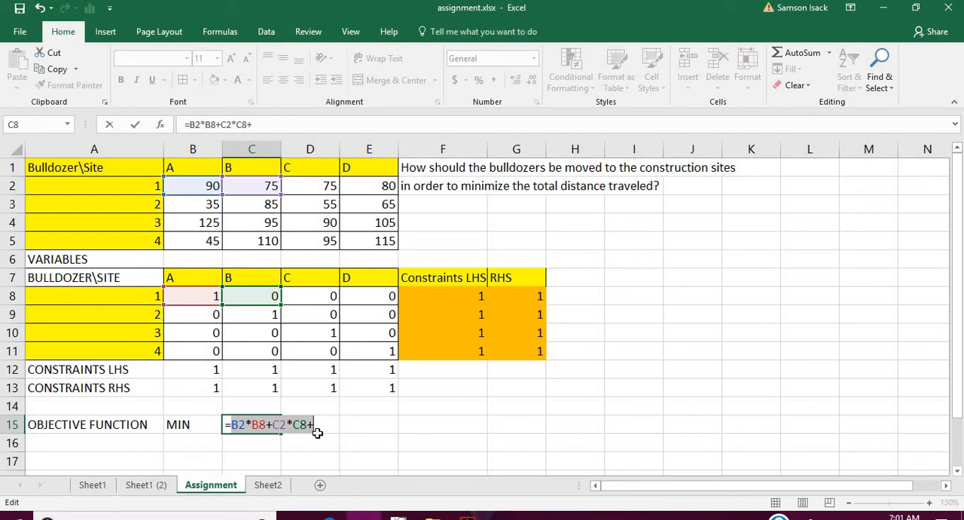
text(SUM)
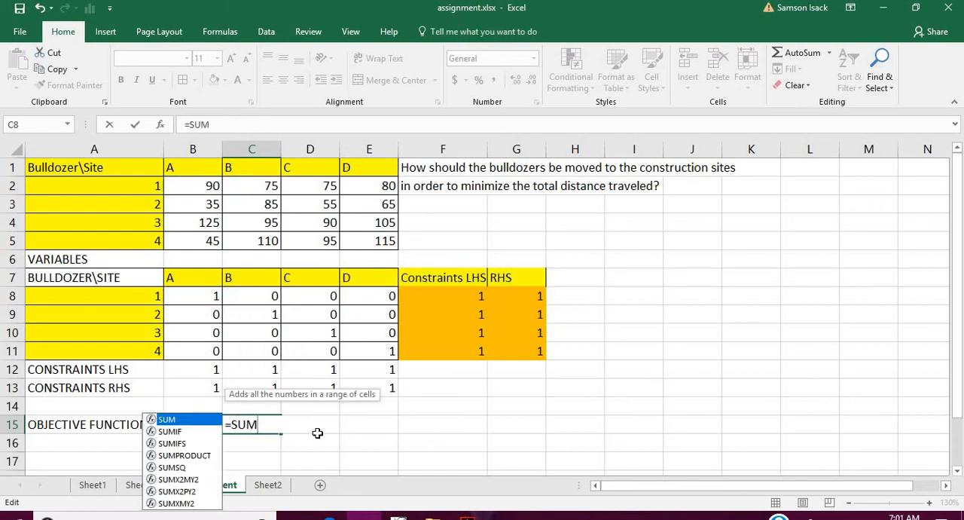
text(RO)
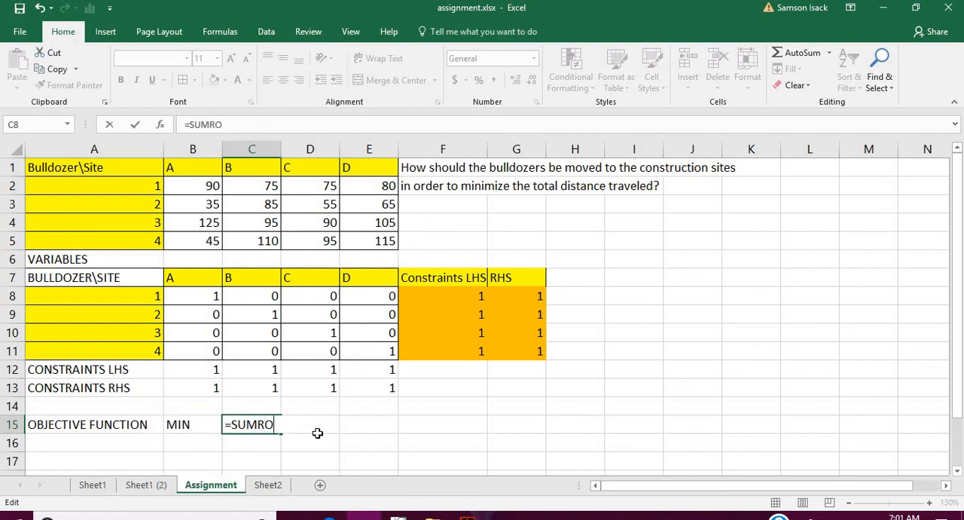
key(BackSpace)
key(BackSpace)
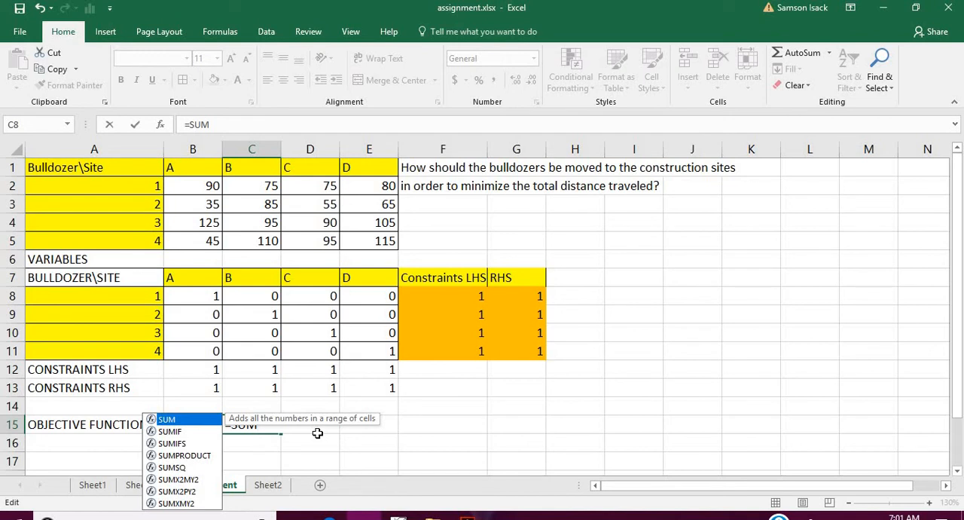
text(p)
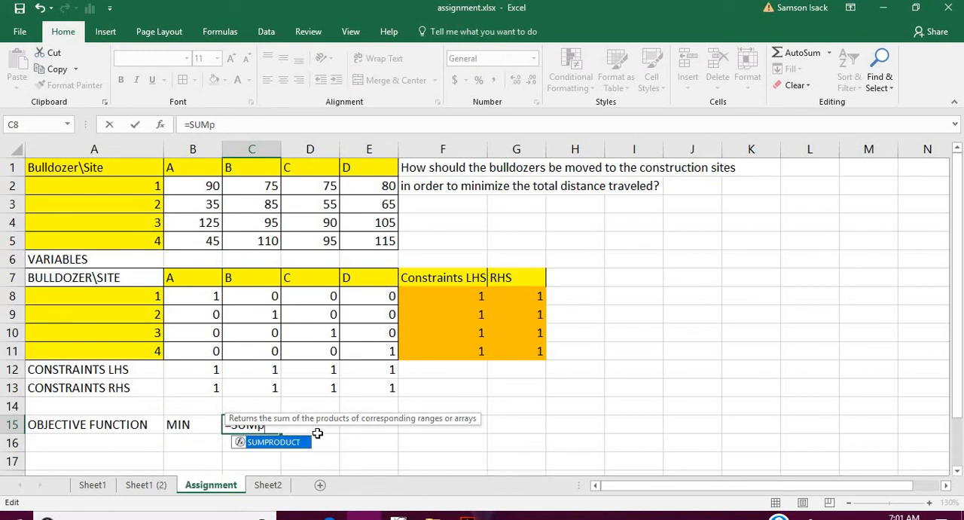
key(BackSpace)
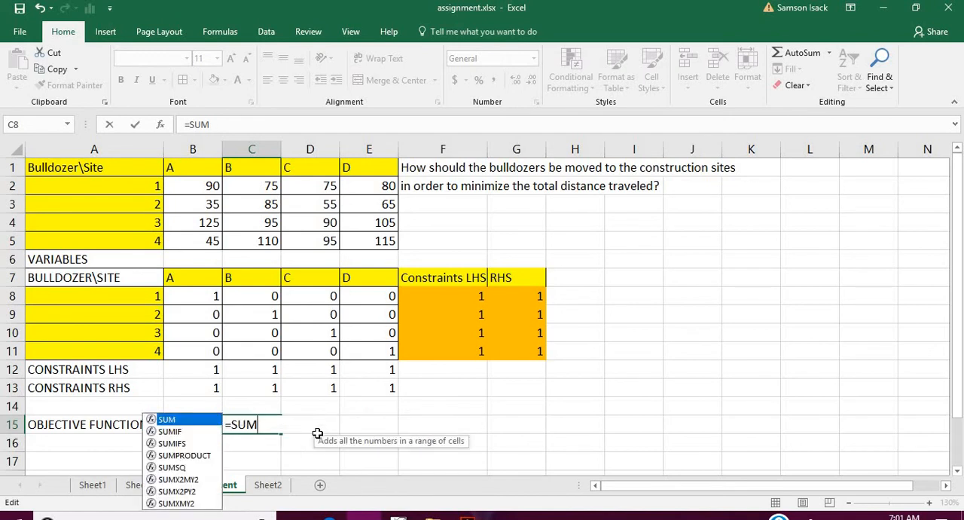
text(p)
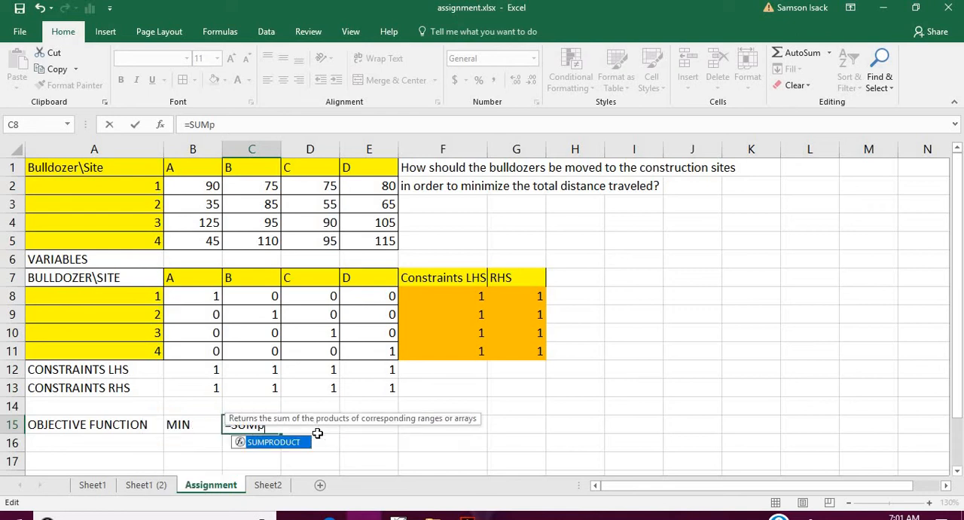
key(BackSpace)
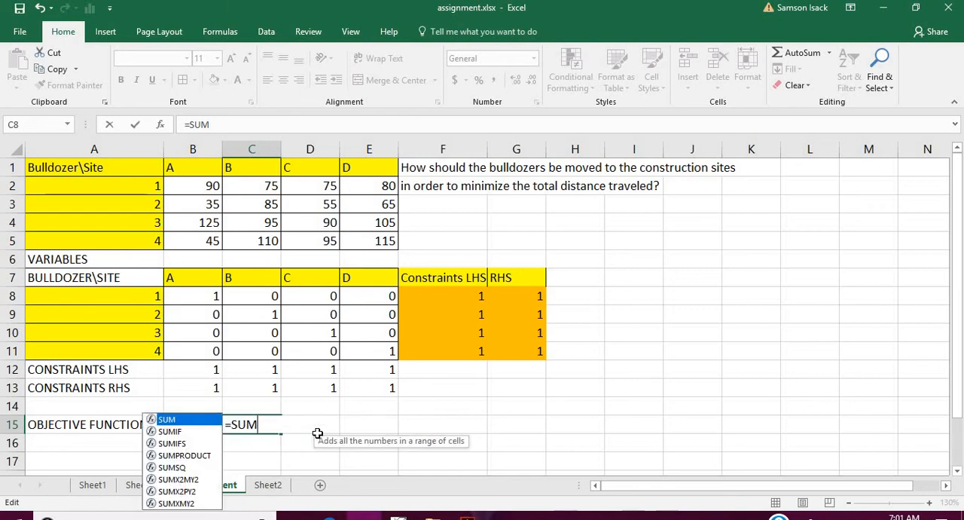
key(Escape)
text(P)
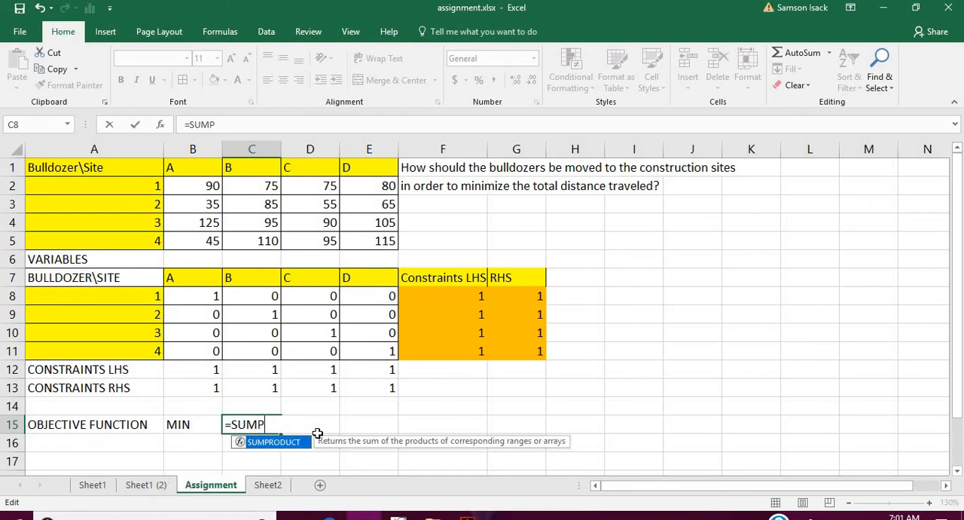
key(BackSpace)
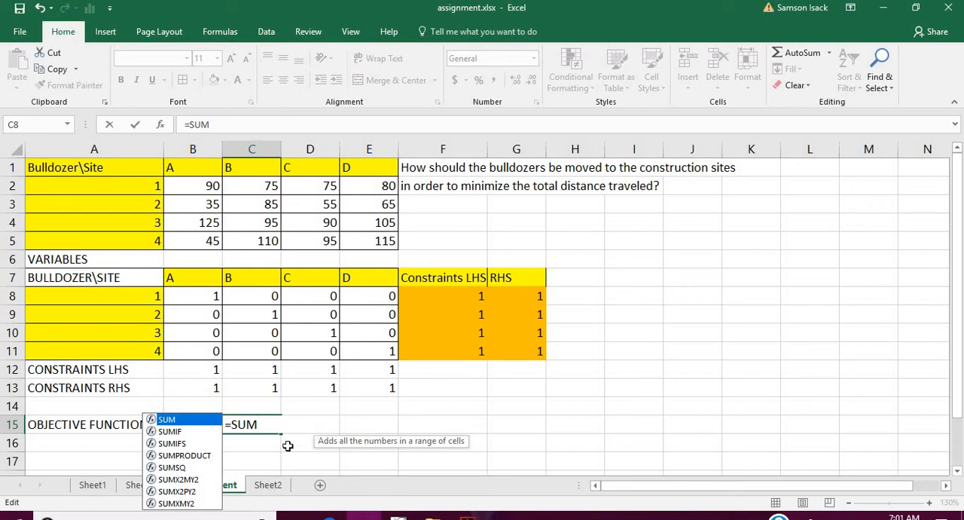
click(205, 454)
double_click(205, 454)
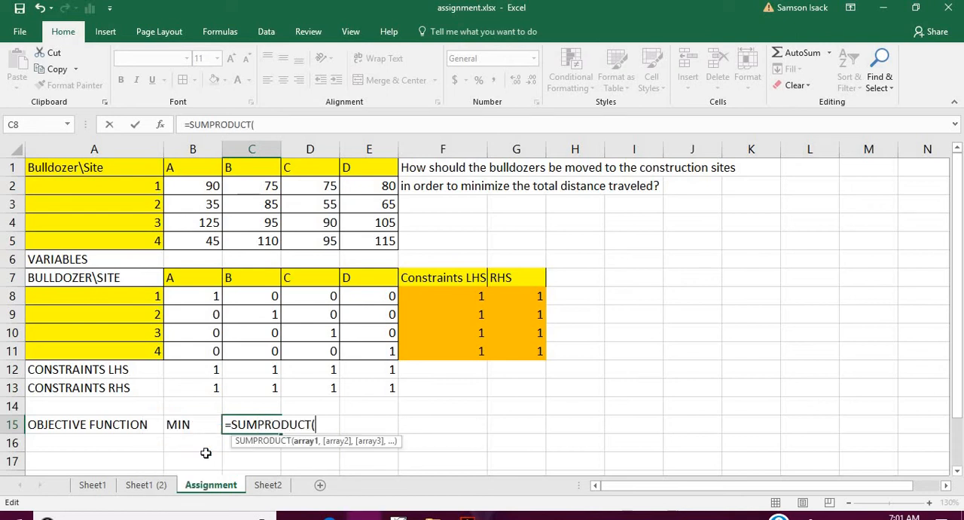
click(200, 300)
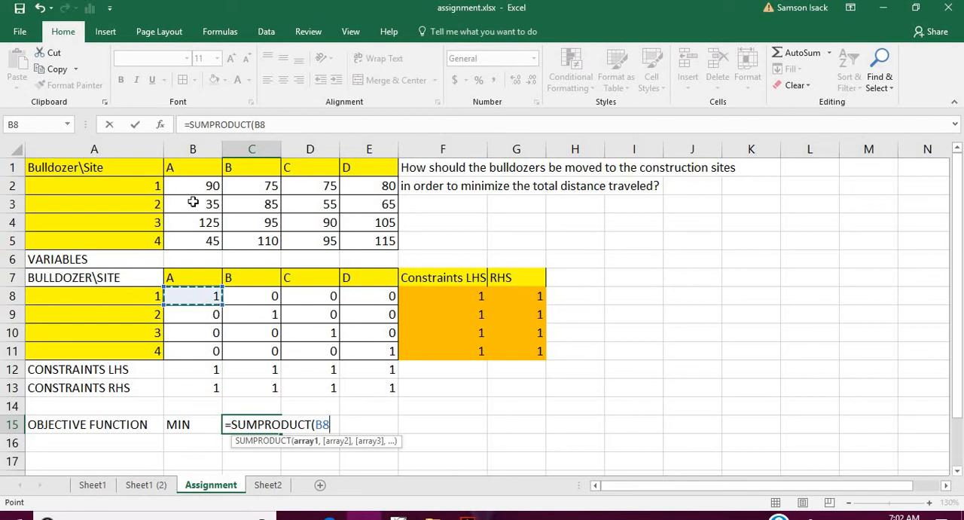
key(BackSpace)
key(BackSpace)
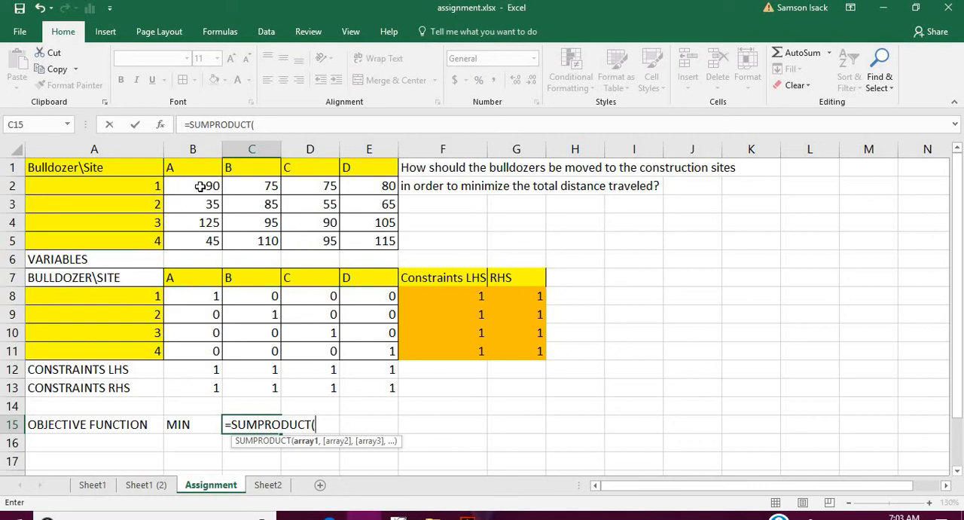
- Complete C15's objective formula as =SUMPRODUCT(Distance,AssignmentVariables) using the two named ranges, and check the entered formula
text(DI)
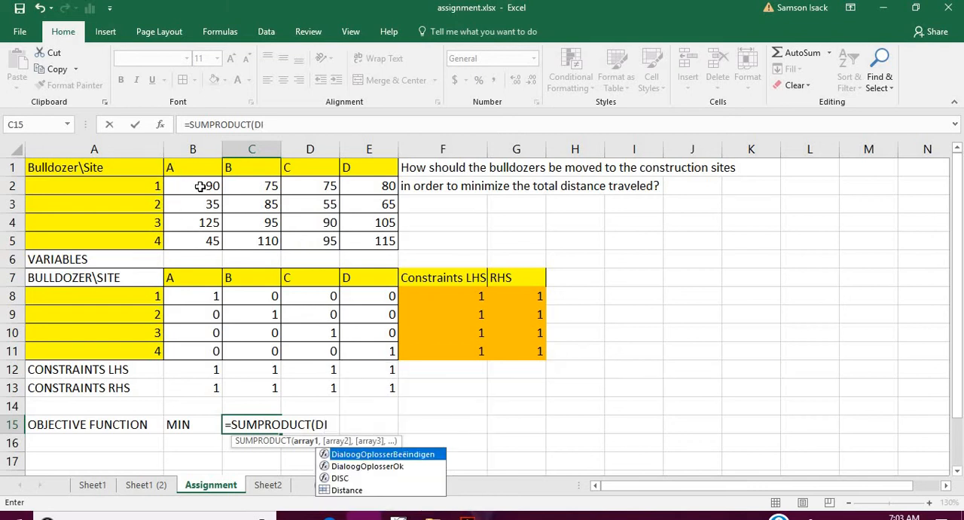
text(S)
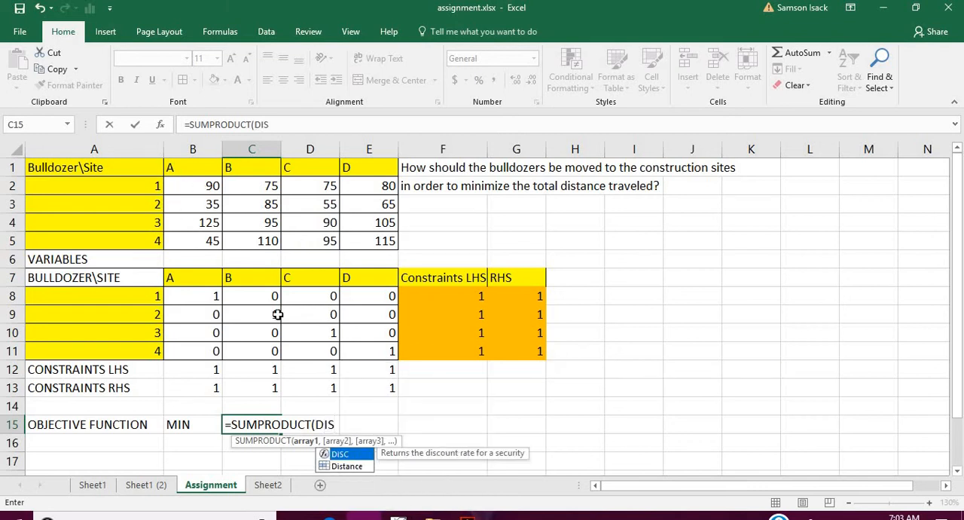
click(342, 468)
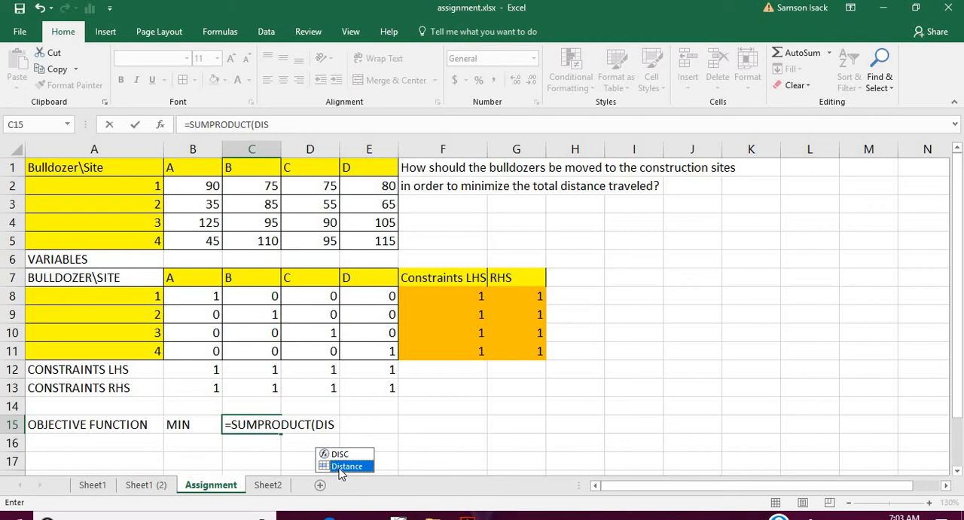
double_click(344, 466)
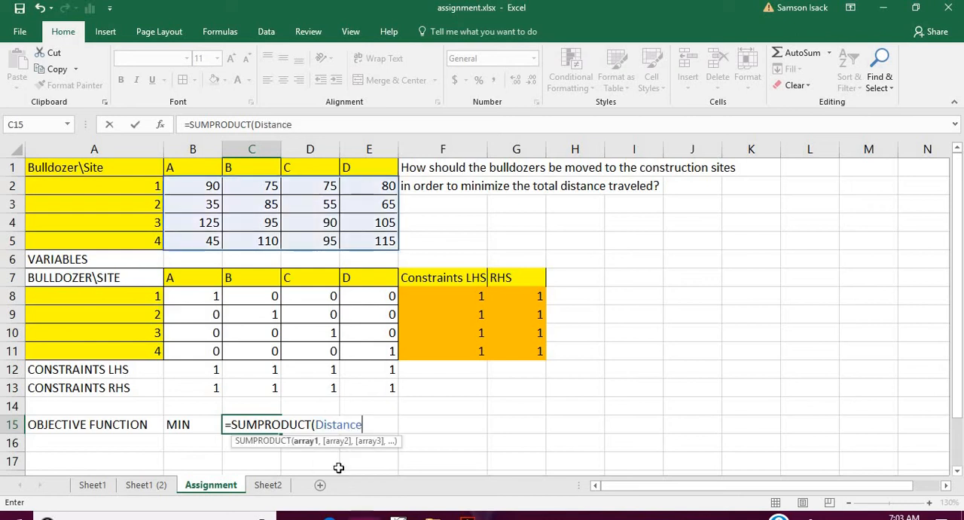
text(,)
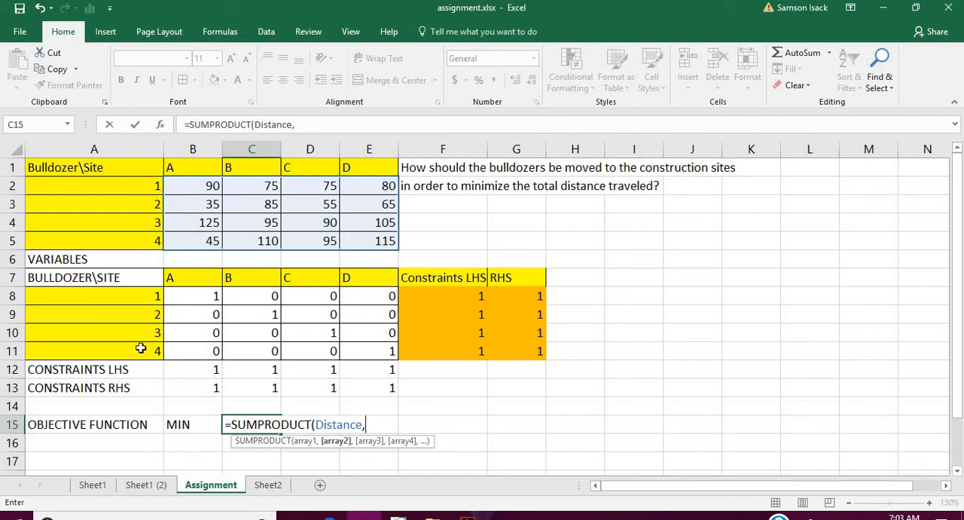
text(a)
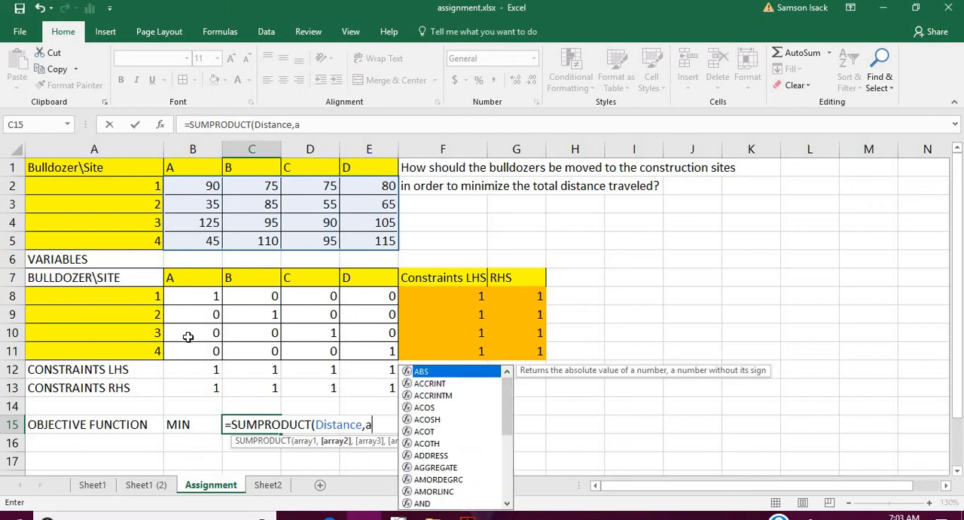
text(S)
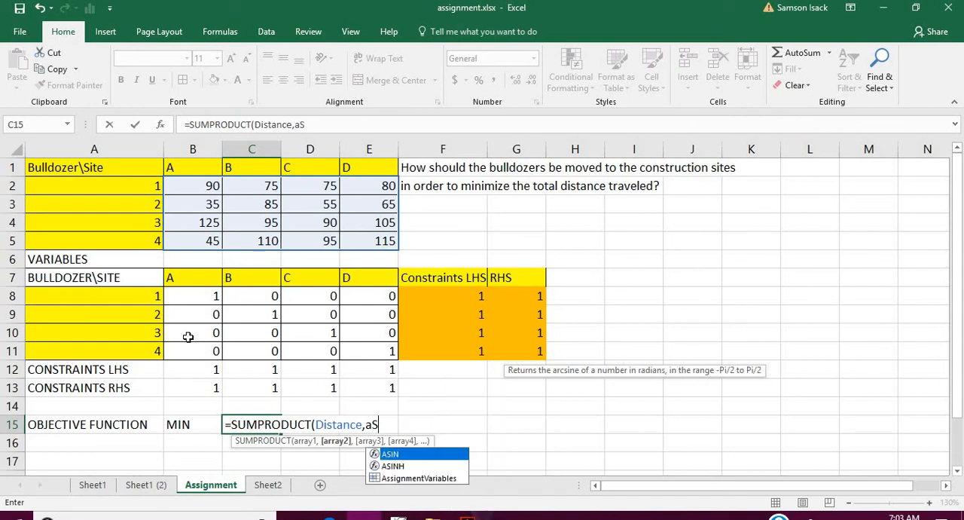
double_click(418, 477)
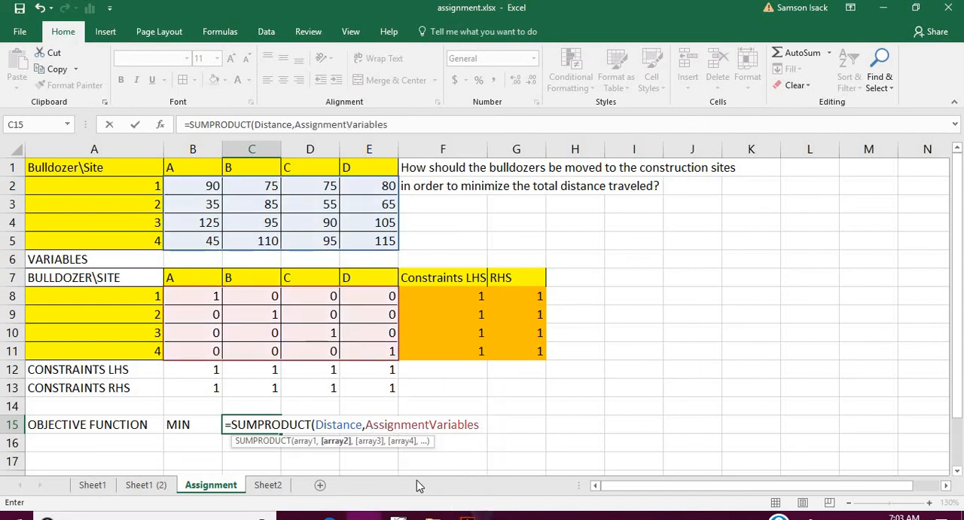
text())
key(Return)
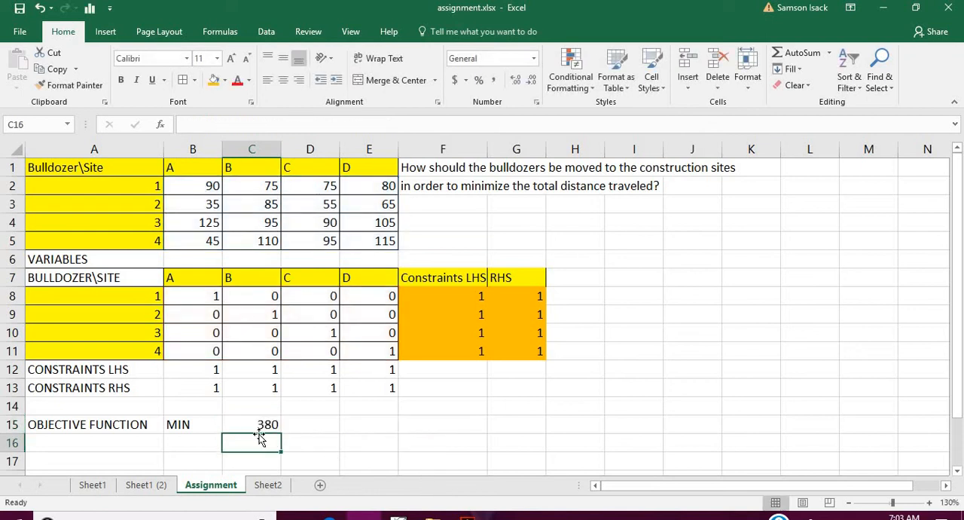
click(258, 424)
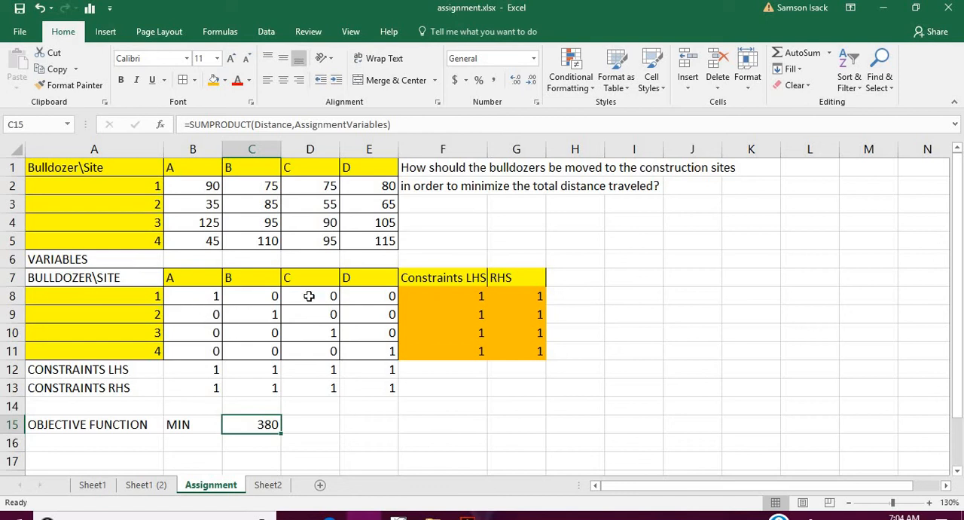
- Reset the trial assignment by setting the diagonal variables B8, C9, D10 and E11 to 0
click(197, 294)
text(0)
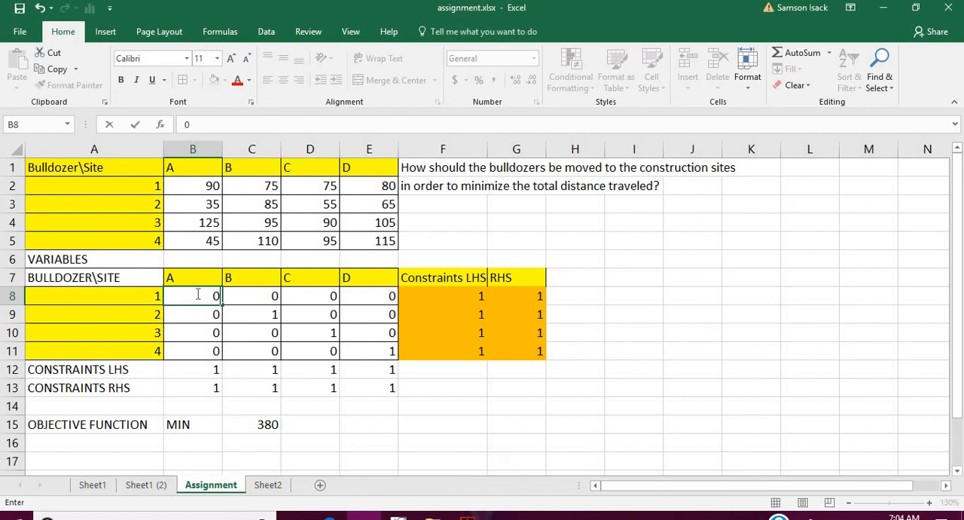
click(257, 316)
text(0)
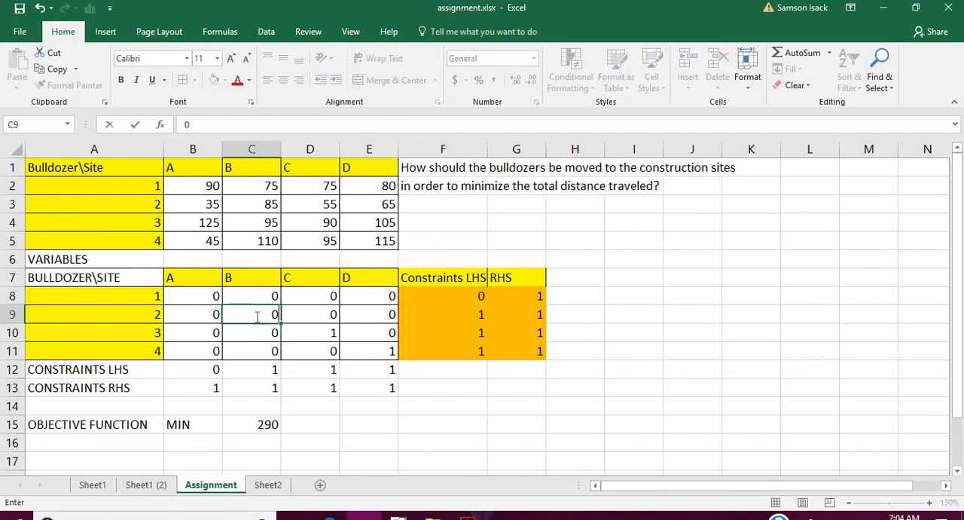
click(309, 334)
text(0)
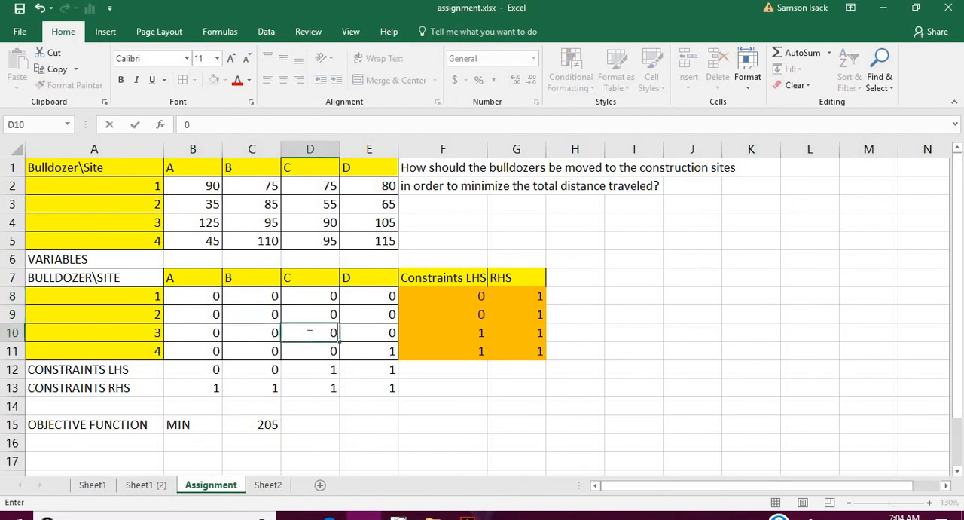
click(361, 348)
text(0)
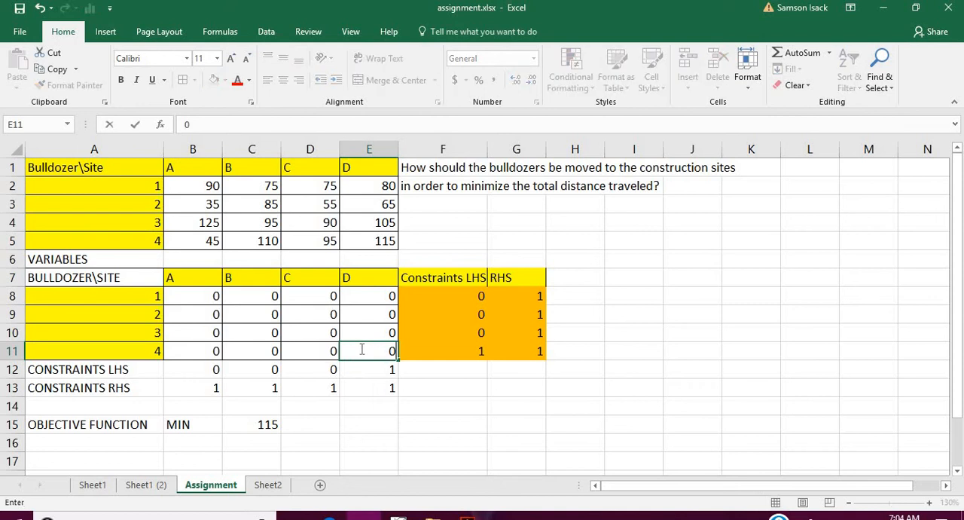
key(Return)
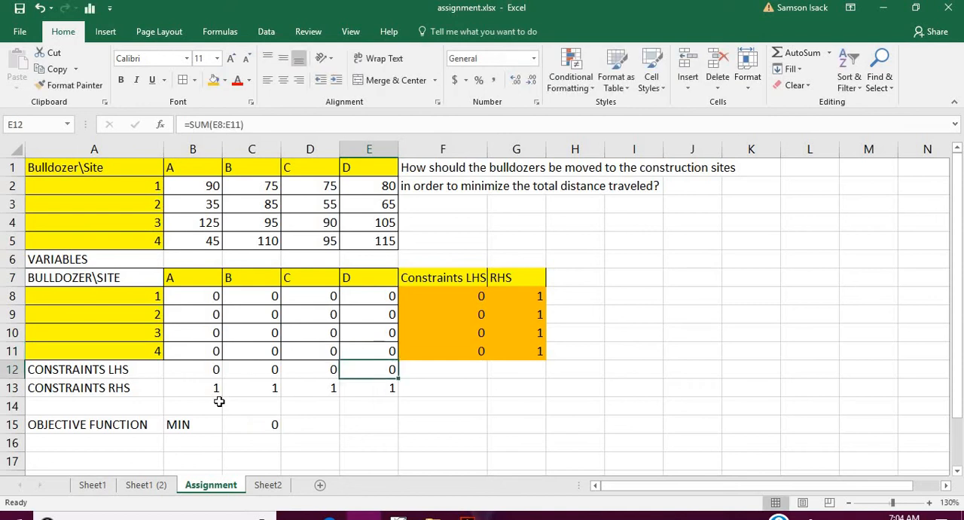
click(203, 301)
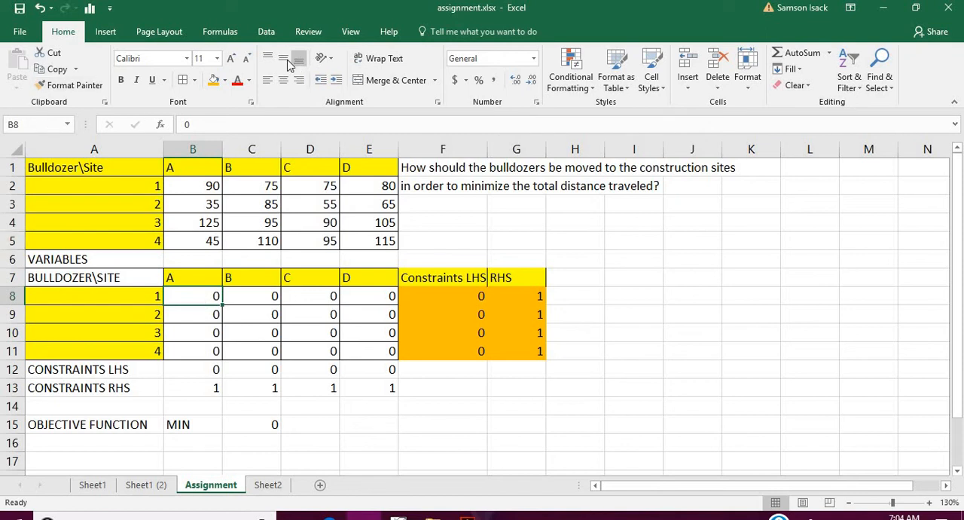
- Disable the Solver Add-in among the available Excel add-ins
click(266, 31)
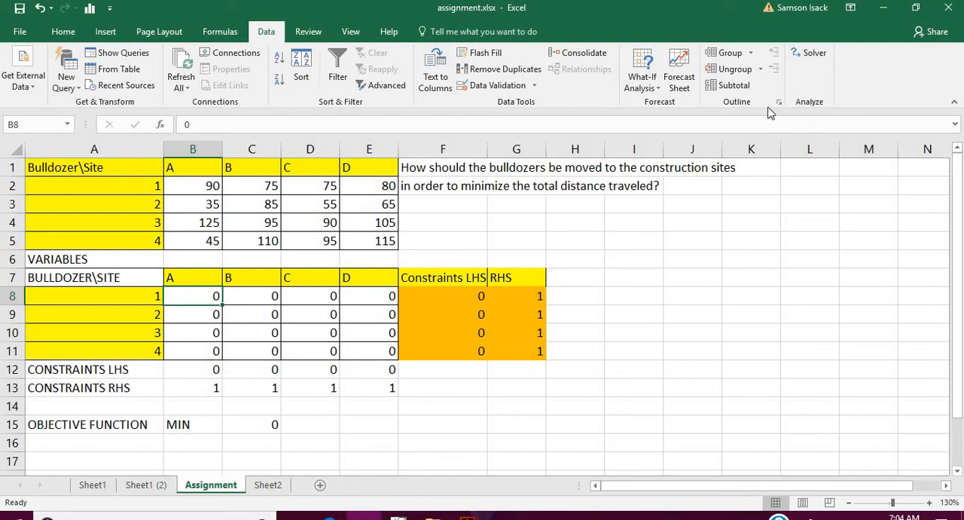
click(29, 32)
click(43, 395)
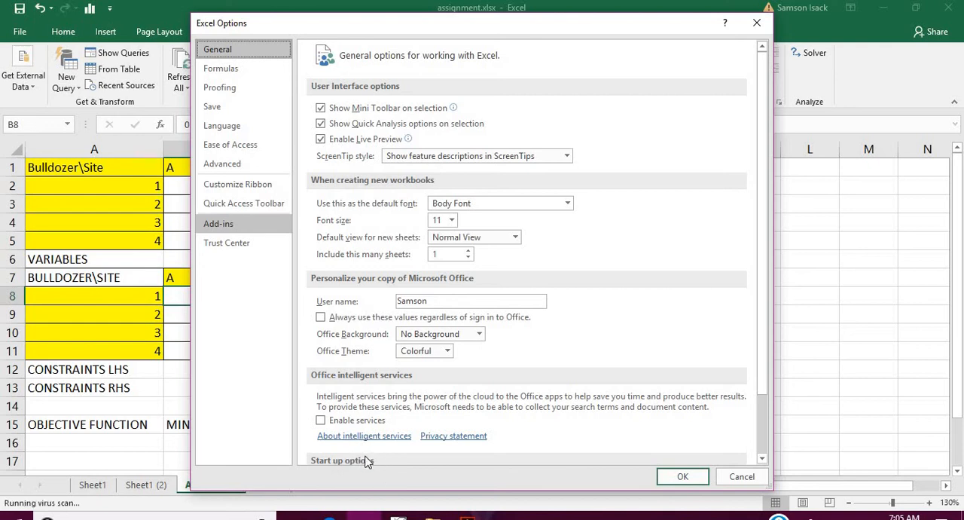
click(262, 225)
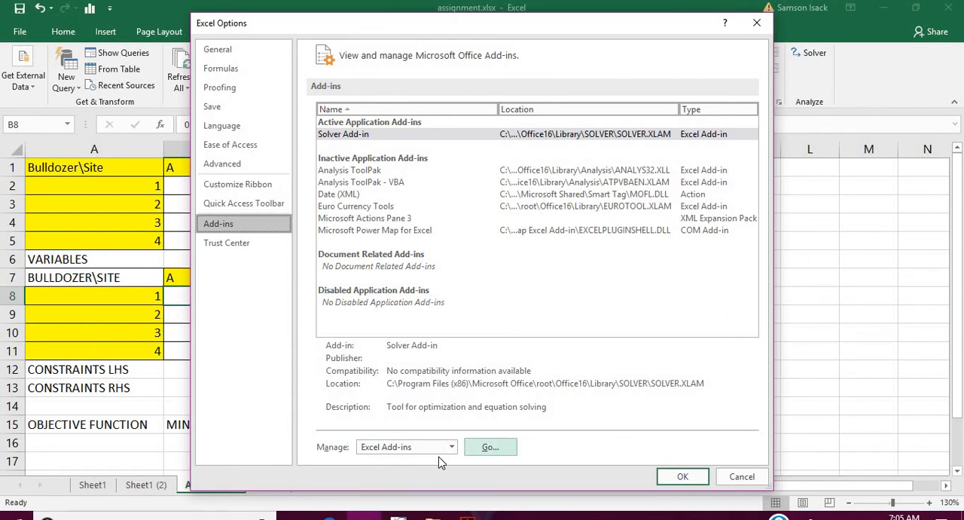
click(489, 448)
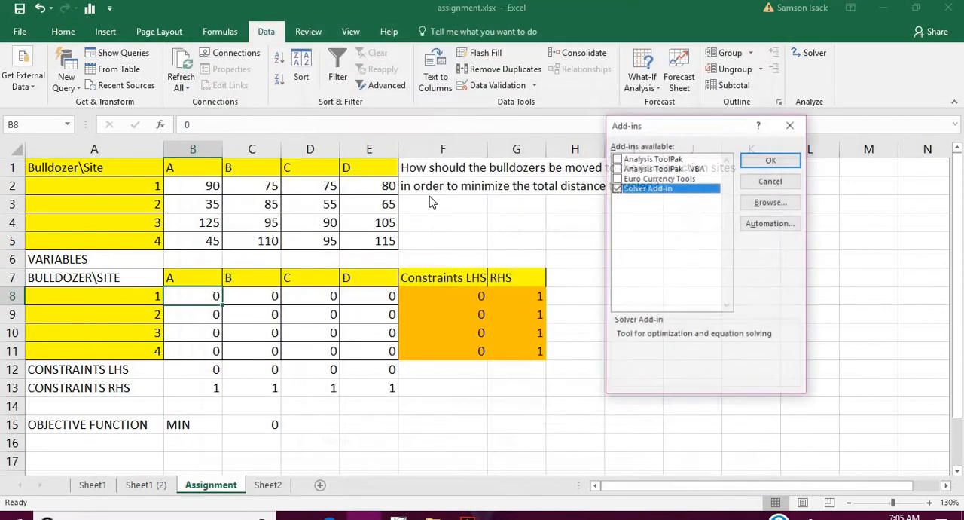
click(616, 188)
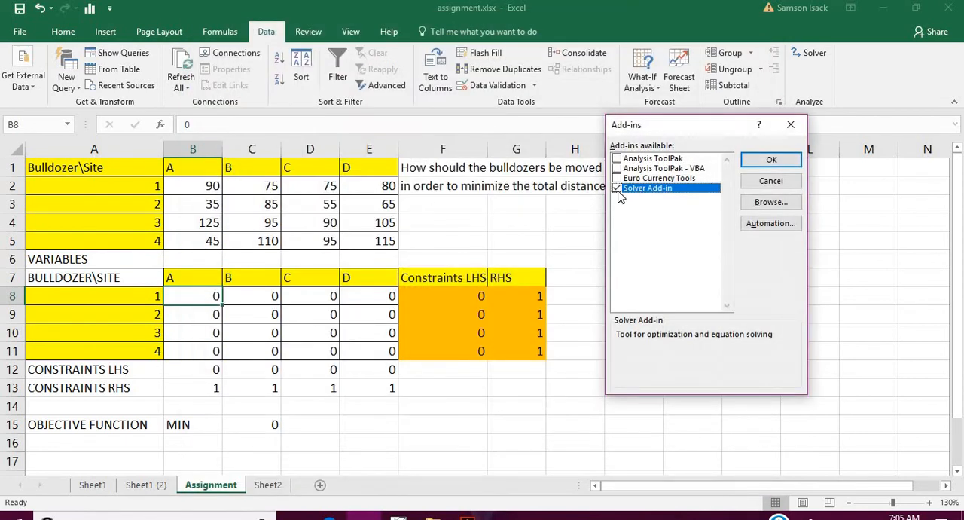
click(761, 162)
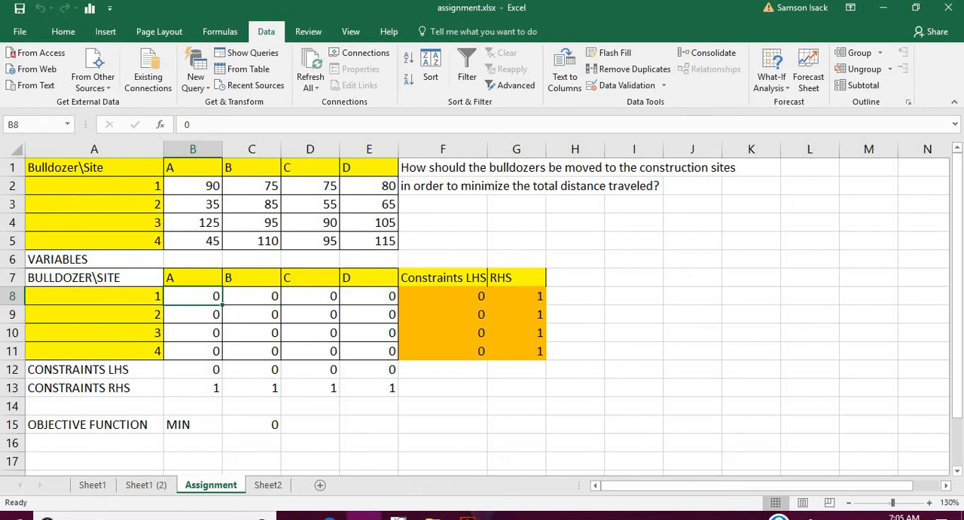
- Enable the Solver Add-in through the Excel Add-ins management options
click(19, 32)
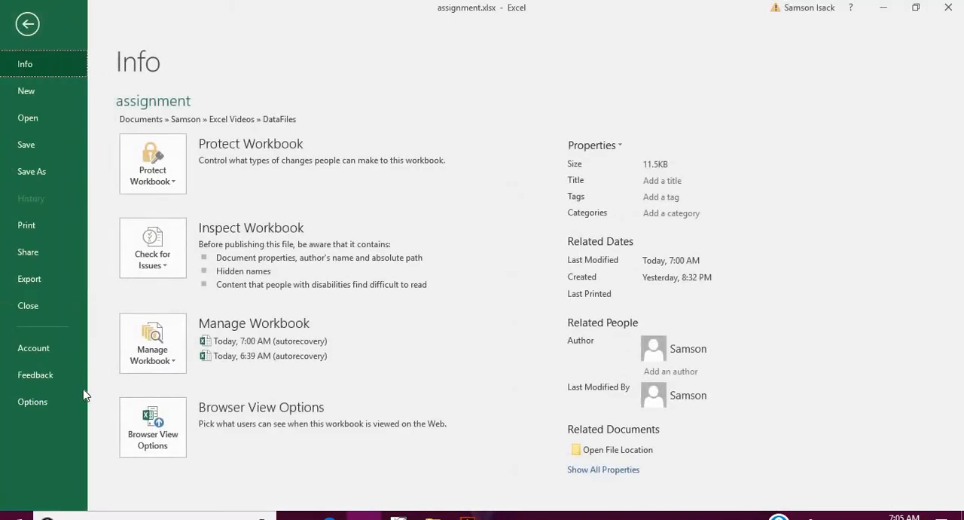
click(66, 402)
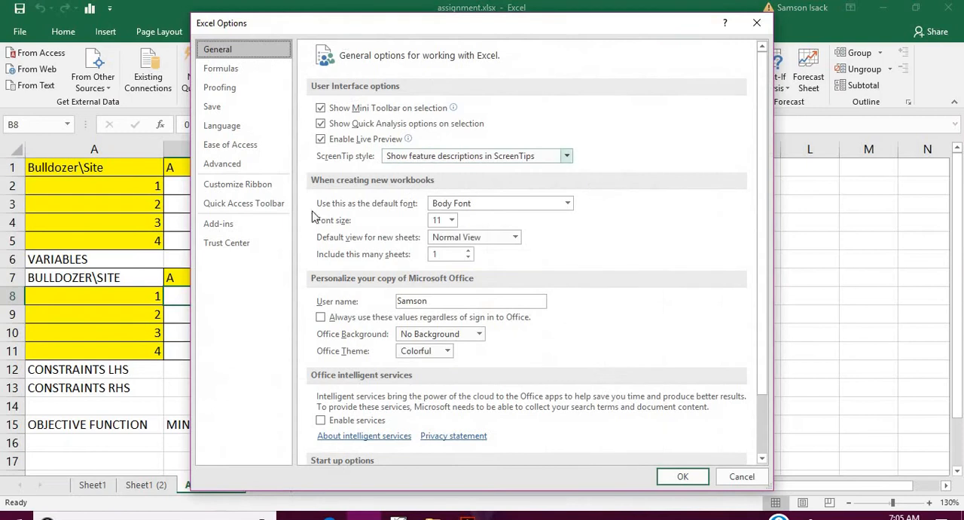
click(251, 226)
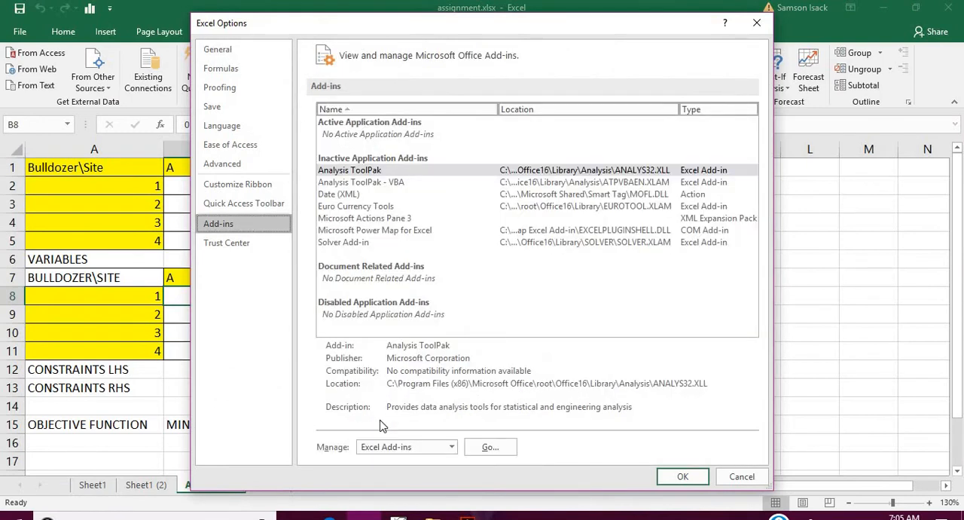
click(452, 446)
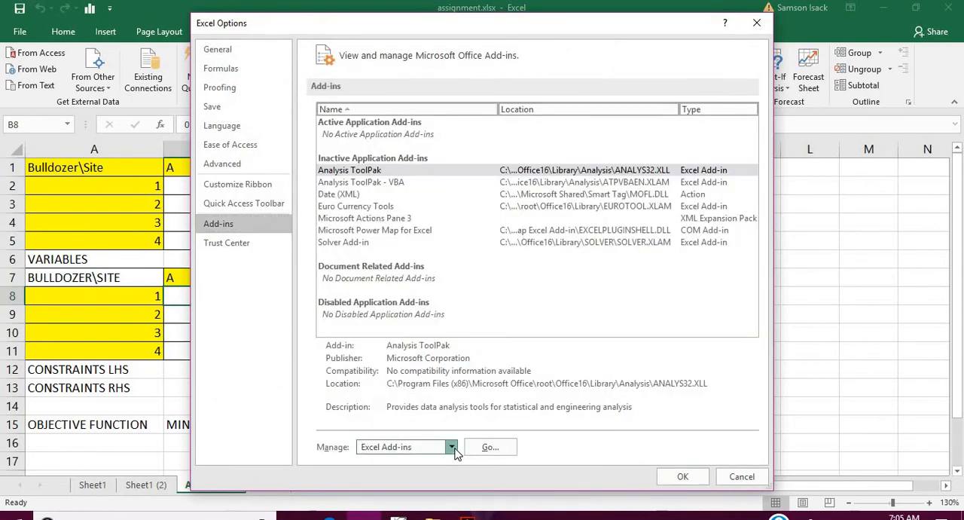
click(391, 378)
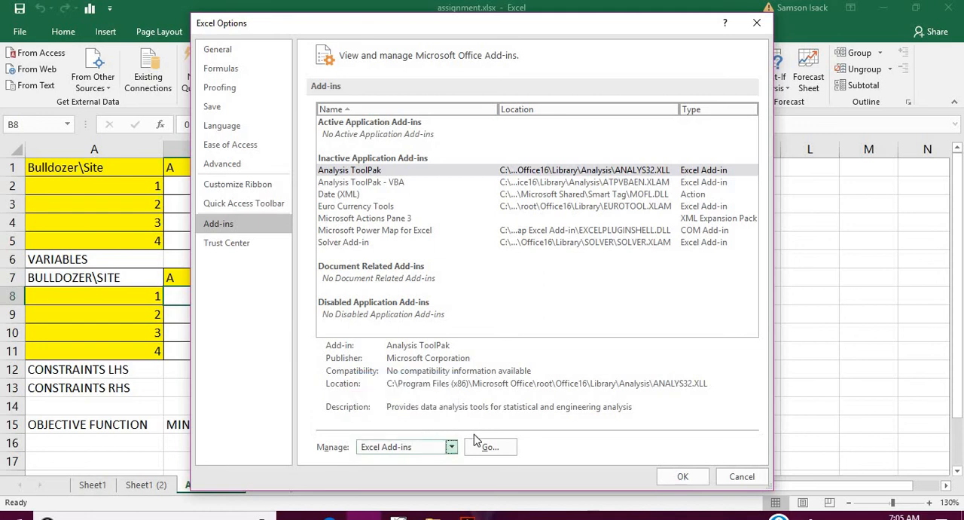
click(491, 446)
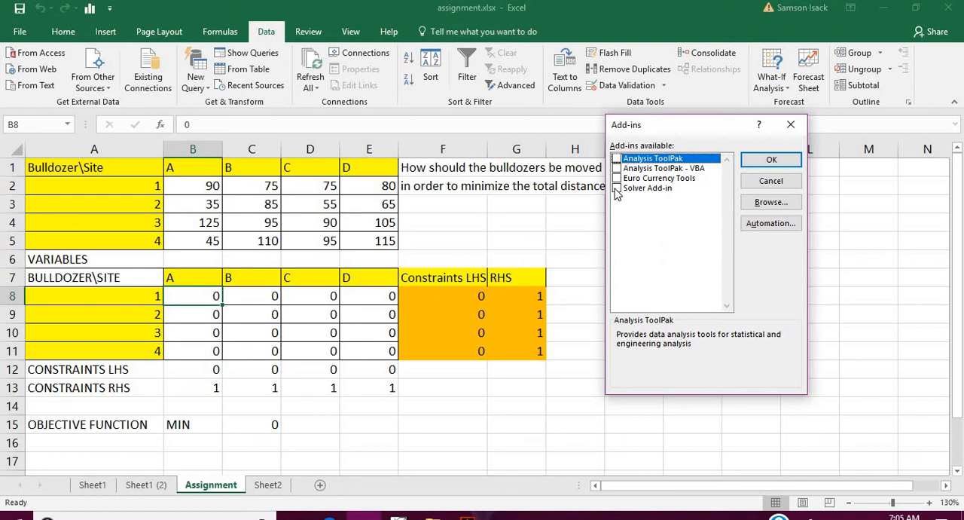
click(617, 188)
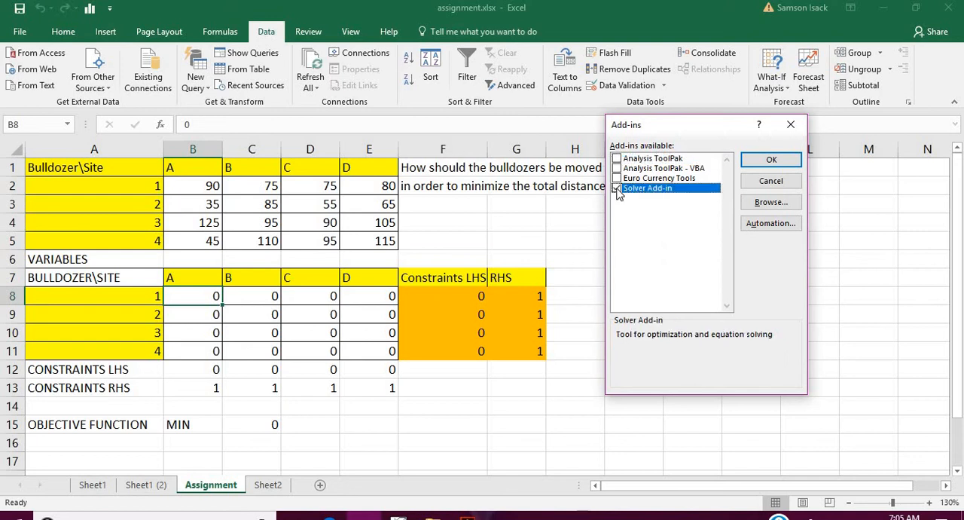
click(782, 162)
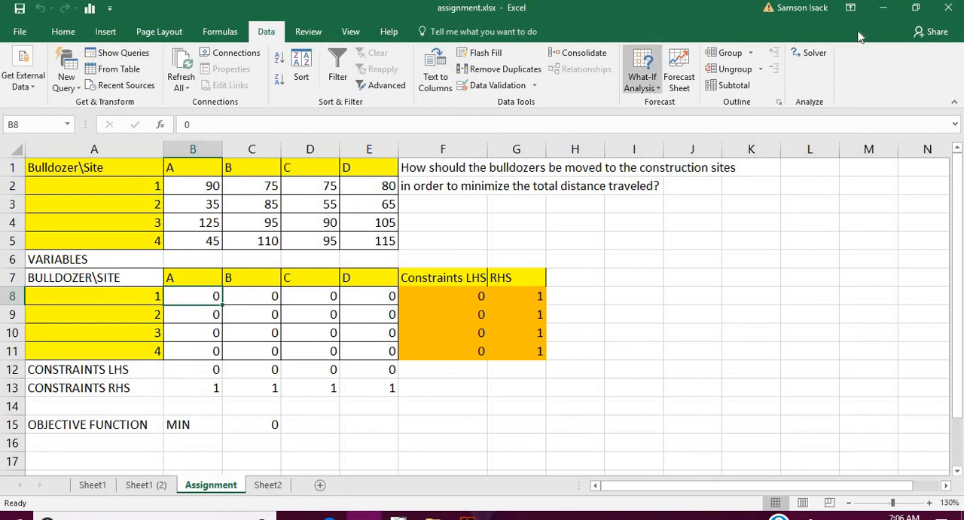
- Reset all Solver options and cell selections to clear the old objective and constraints, and close the Solver parameters
click(826, 54)
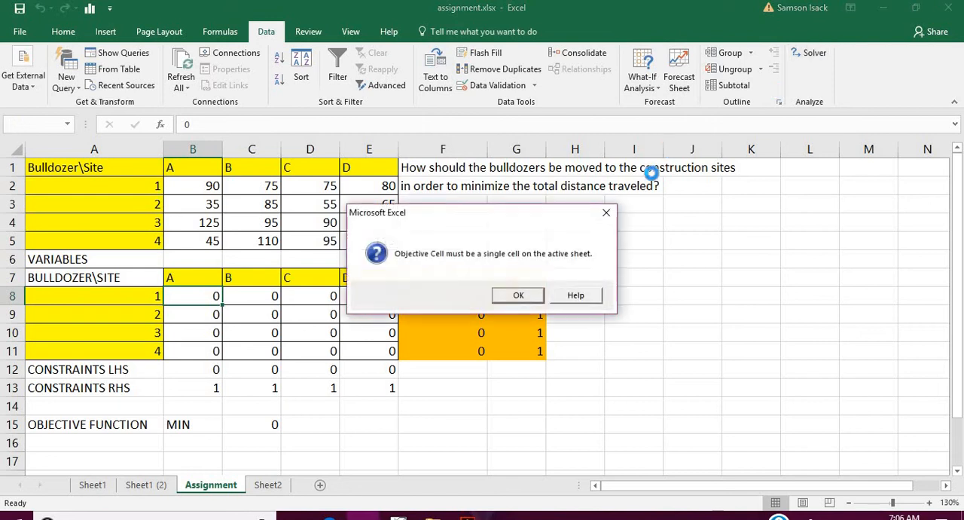
click(517, 295)
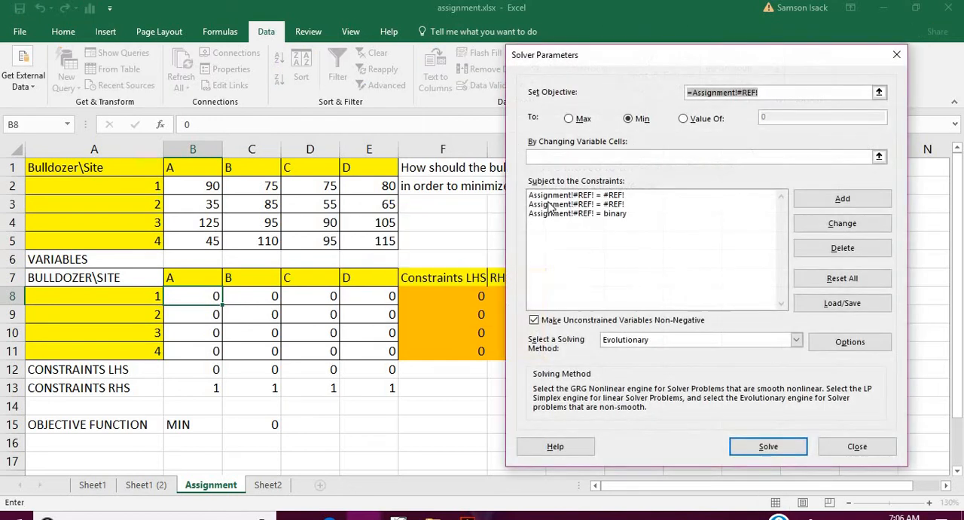
click(855, 280)
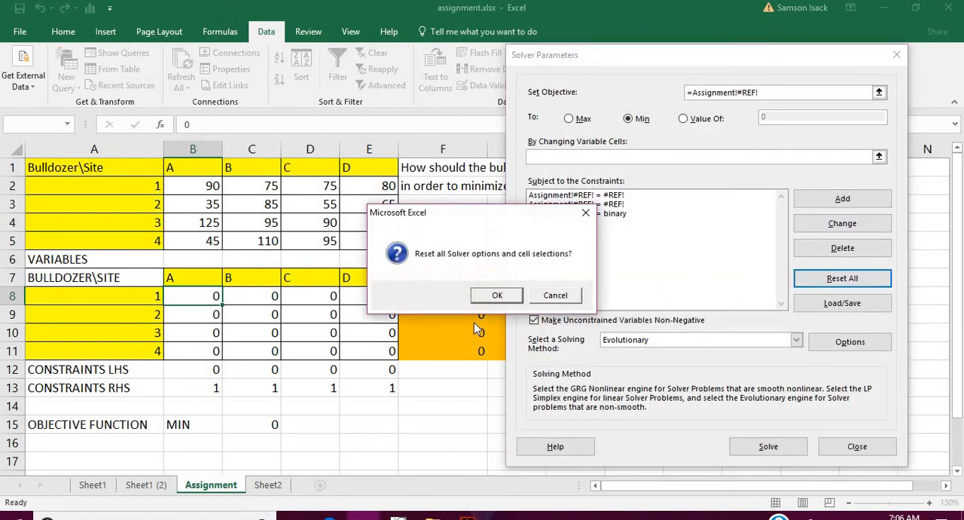
click(499, 297)
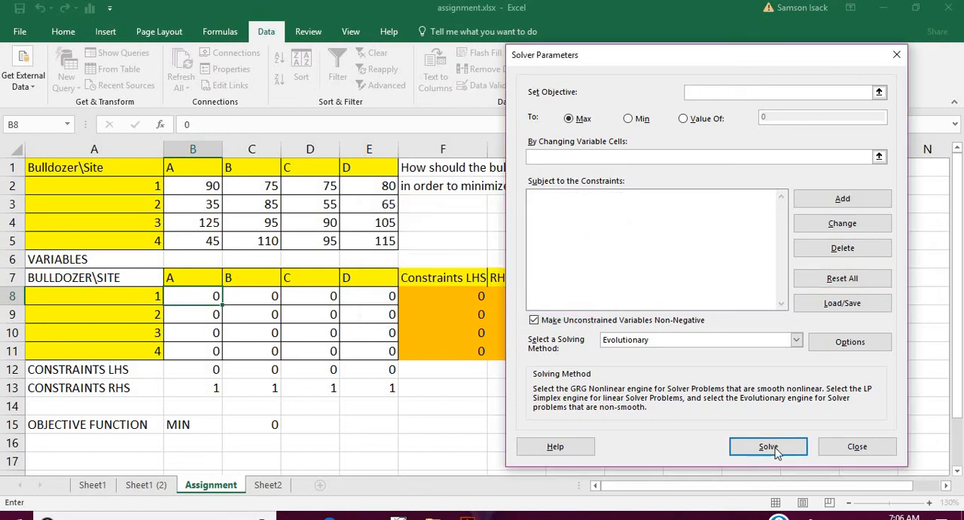
click(836, 449)
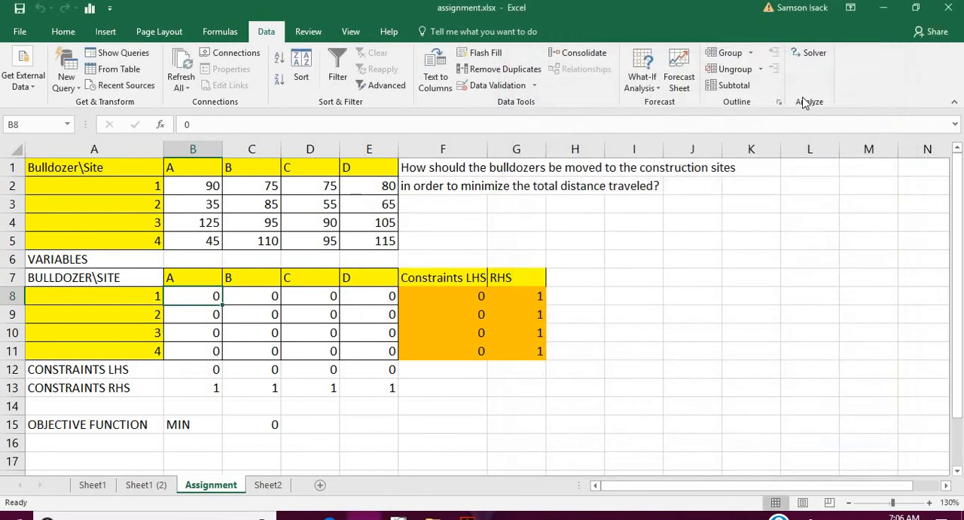
- Open Solver and set it to minimize objective cell C15 by changing the variable cells B8:E11
click(812, 54)
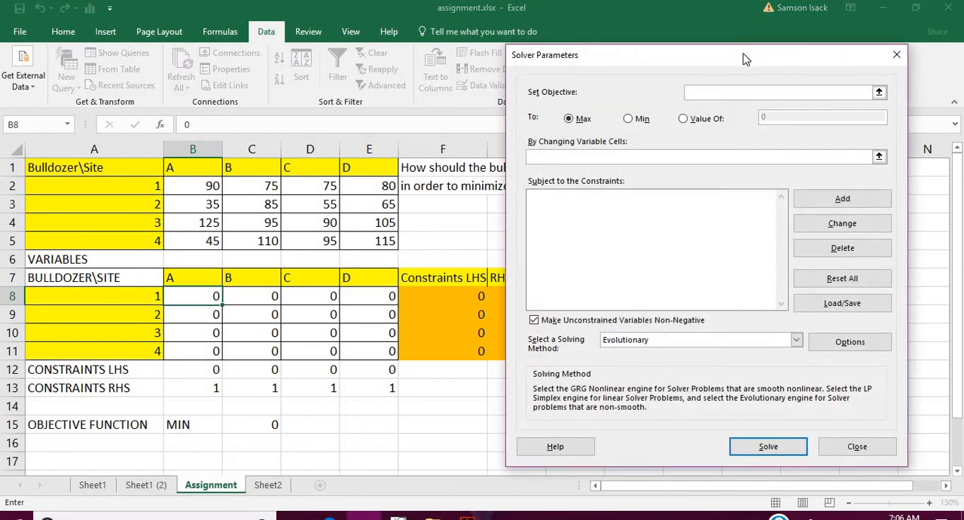
drag(744, 59, 793, 64)
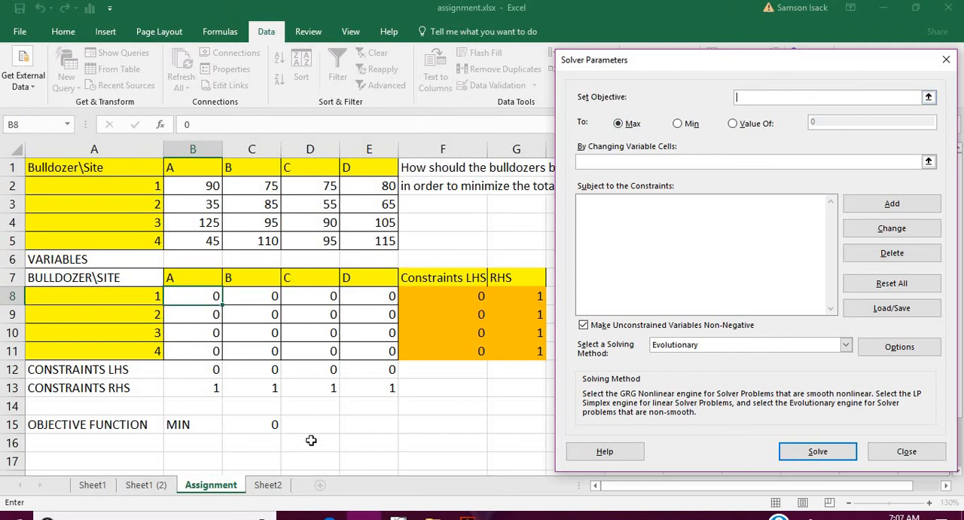
click(258, 424)
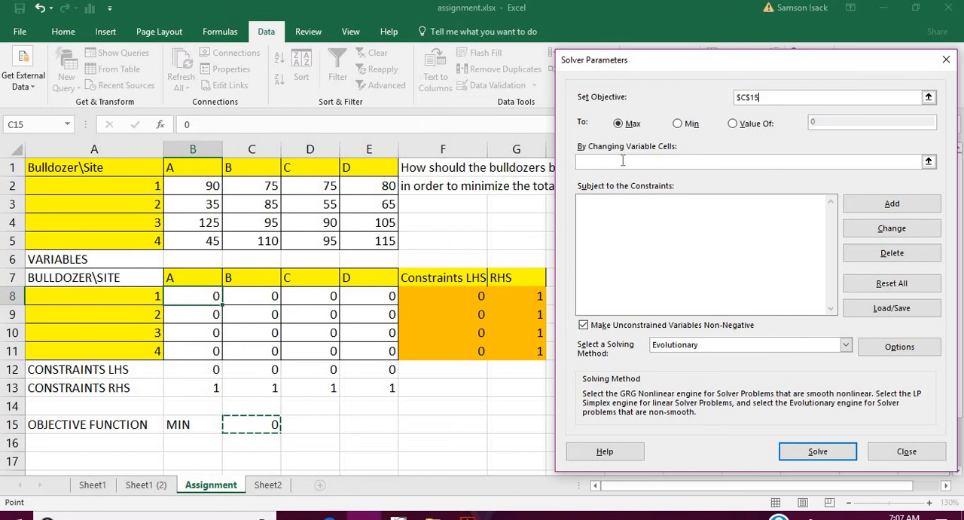
click(682, 127)
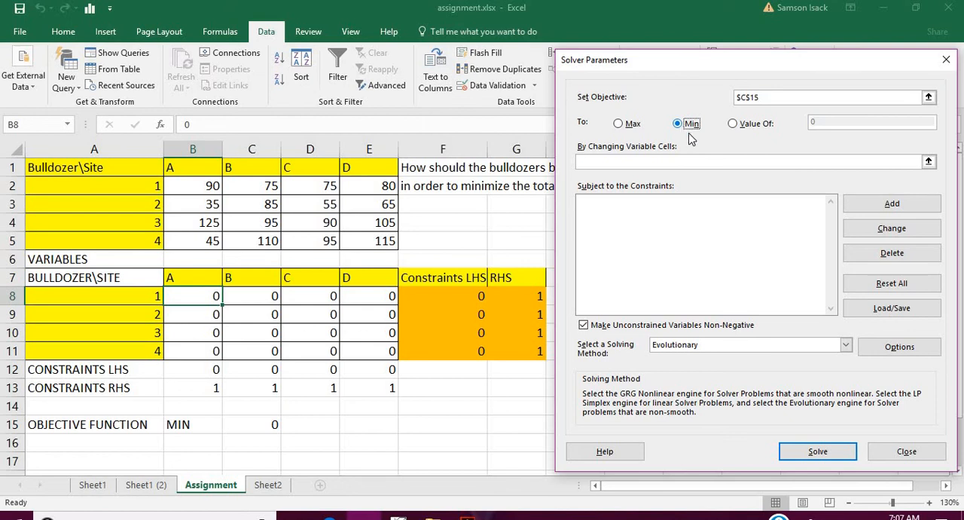
click(671, 161)
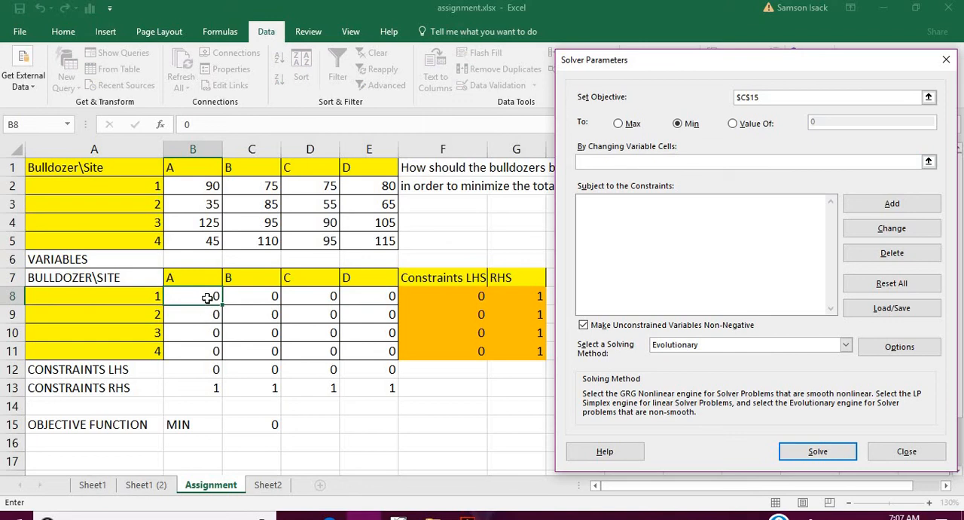
drag(207, 298, 347, 354)
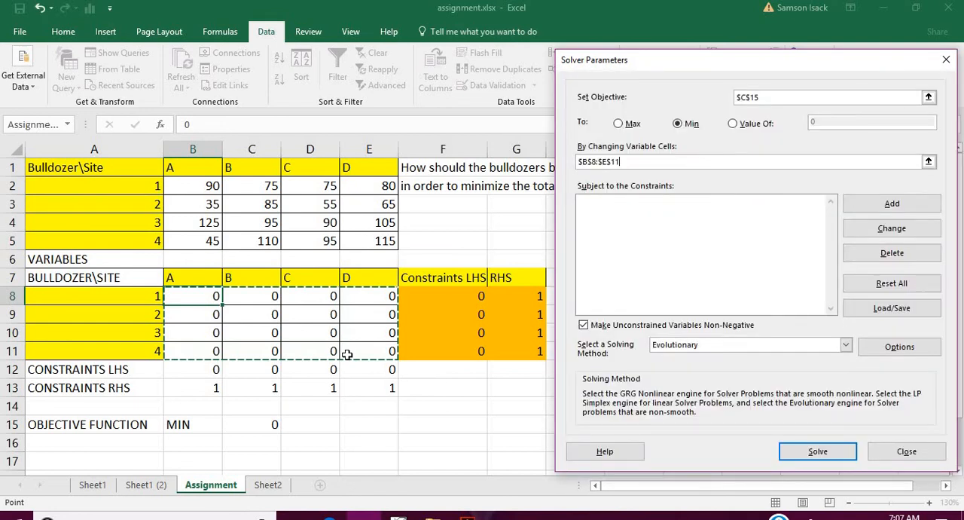
- Add a Solver constraint requiring cell F8 to equal 1
click(640, 217)
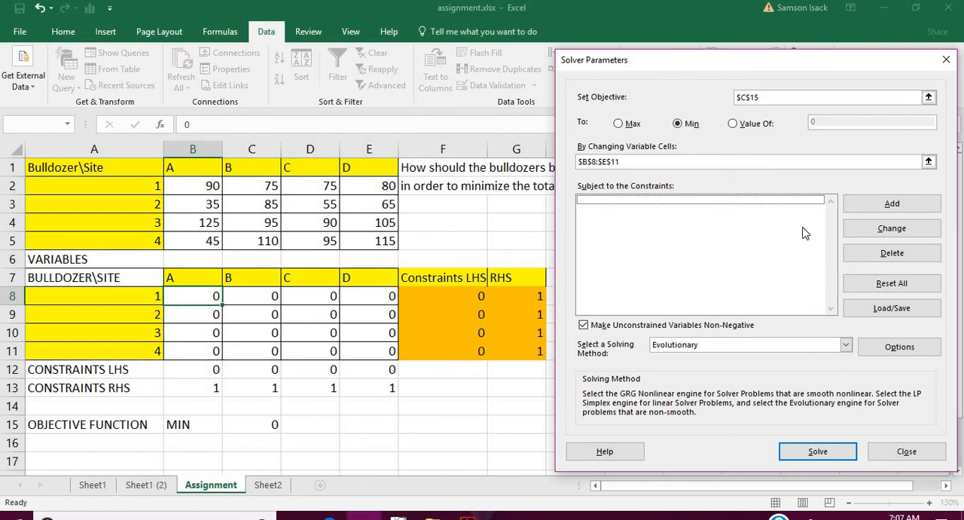
click(892, 203)
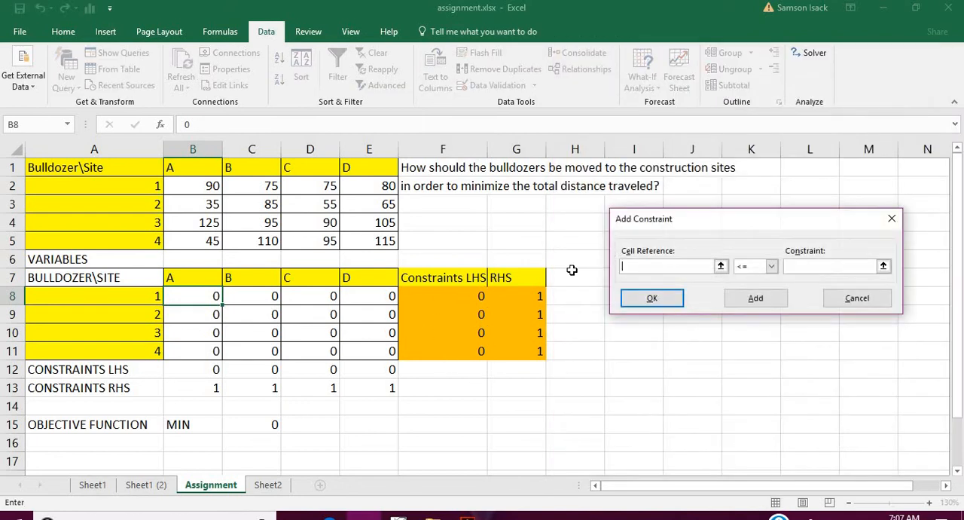
click(456, 295)
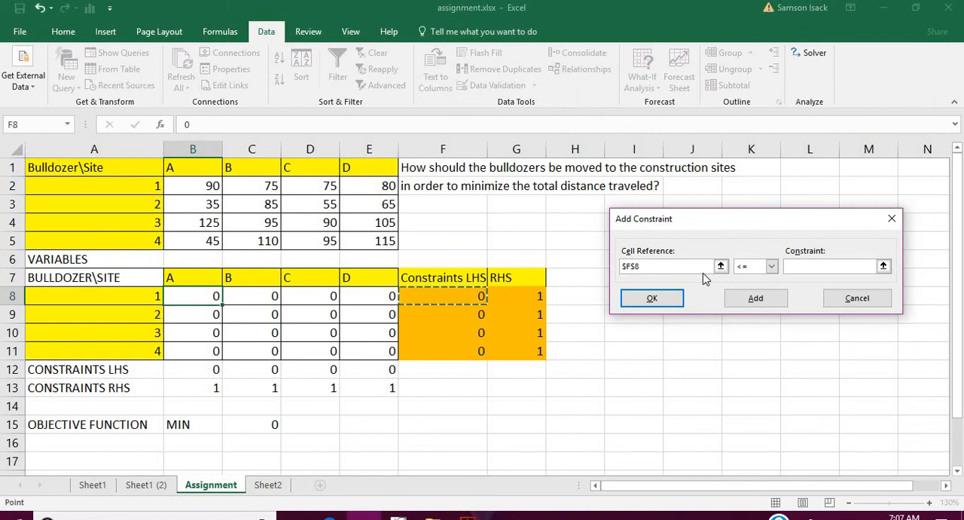
click(772, 266)
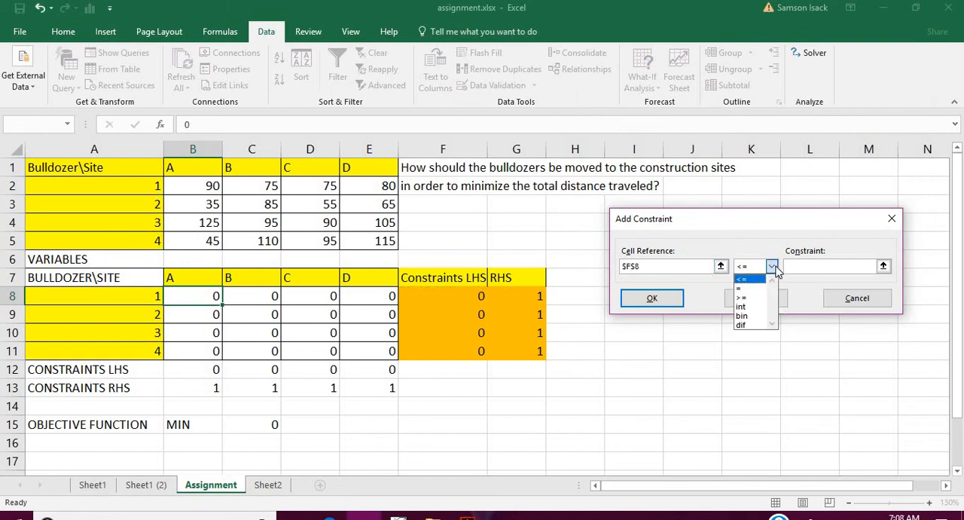
click(742, 288)
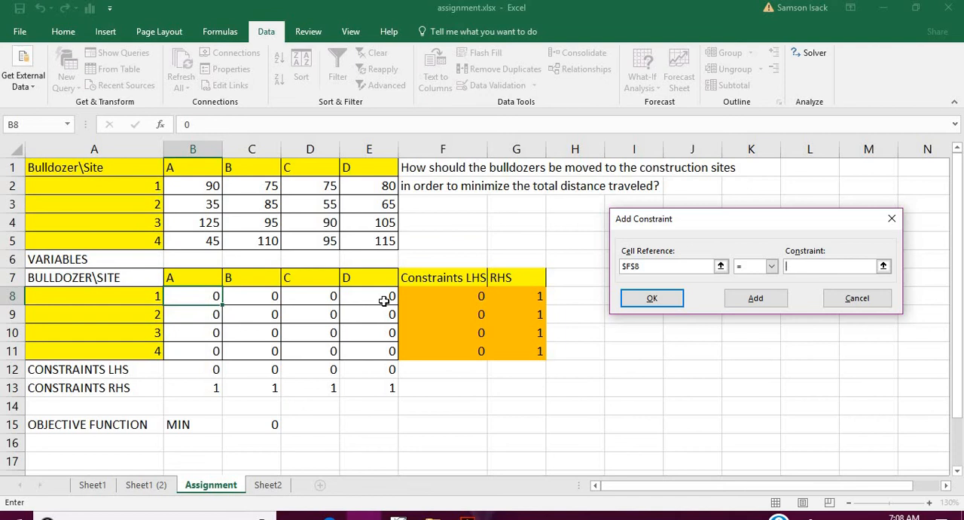
click(756, 299)
- Add a second constraint requiring cell F9 to equal 1, and return to the Solver parameters
click(445, 309)
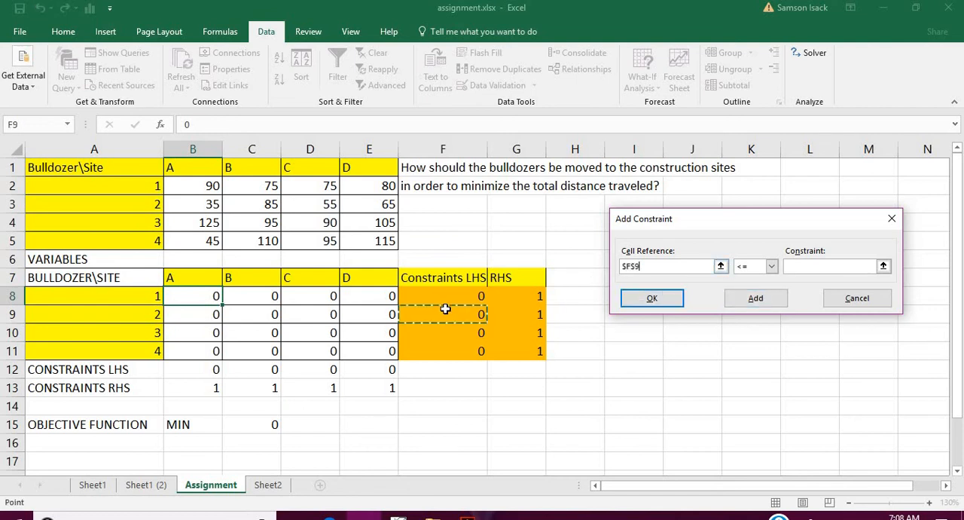
click(771, 266)
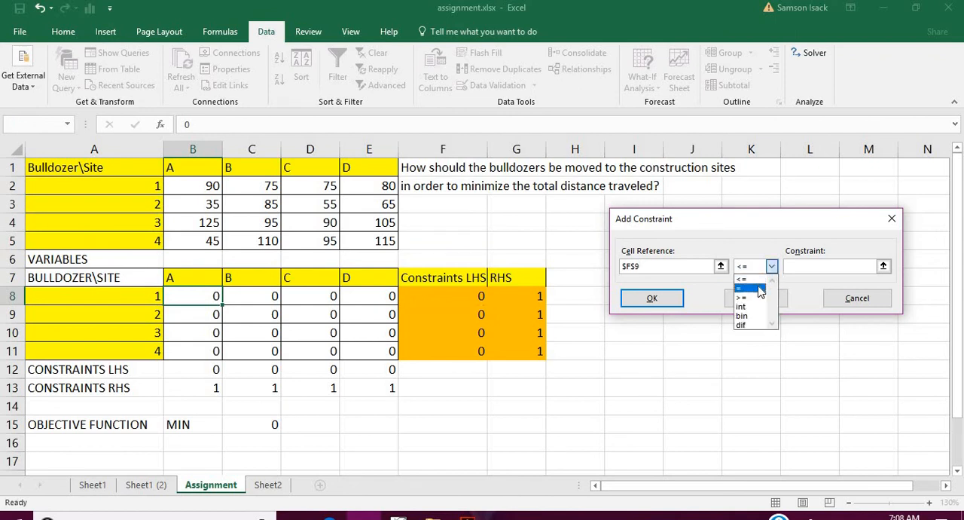
click(761, 291)
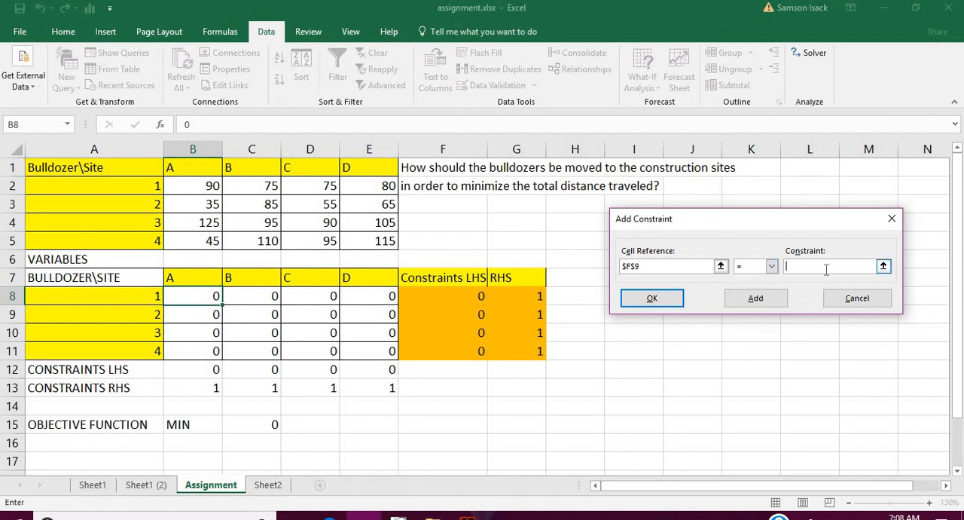
click(777, 297)
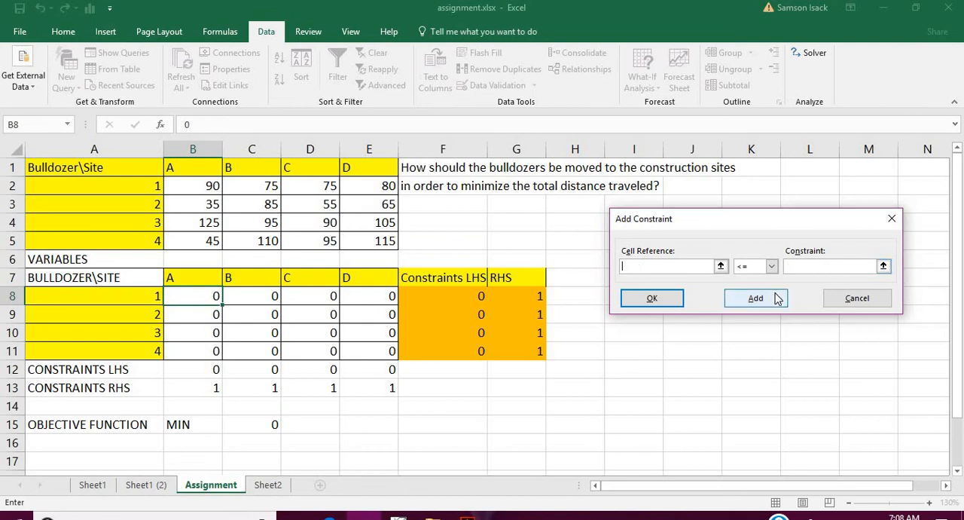
click(675, 301)
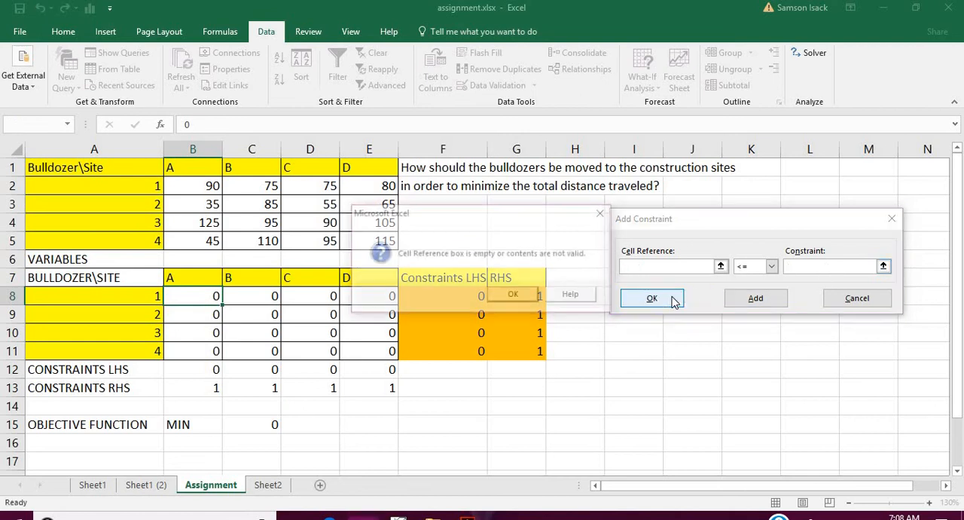
click(512, 295)
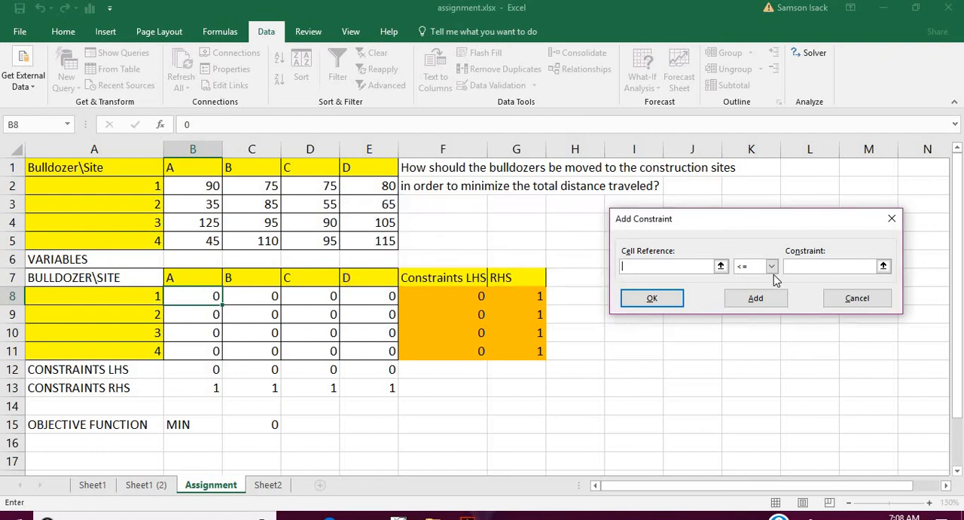
click(840, 302)
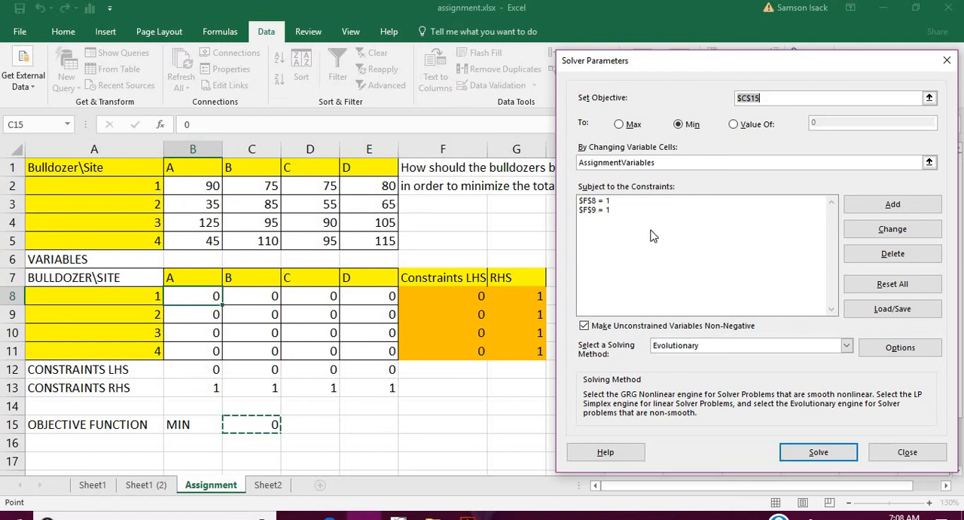
- Delete the single-cell constraints on F8 and F9 from the Solver model
click(592, 202)
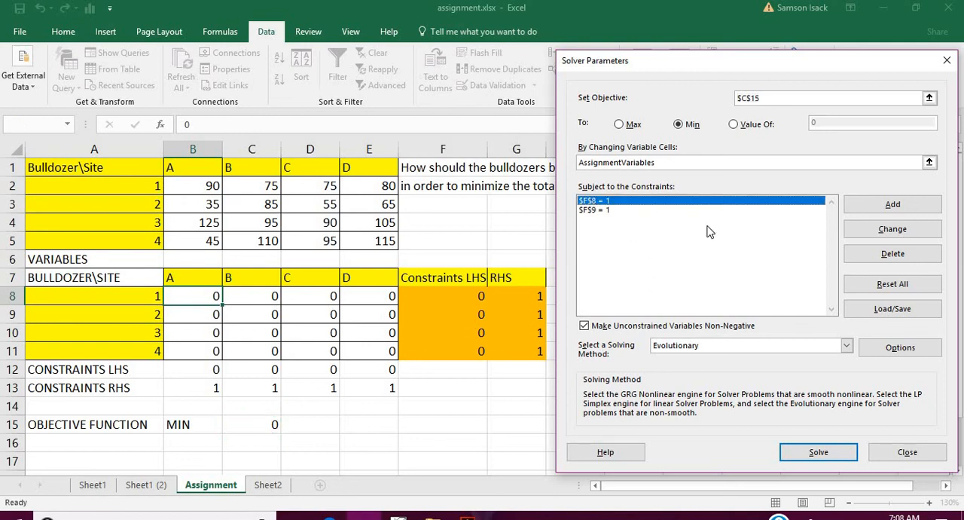
click(885, 256)
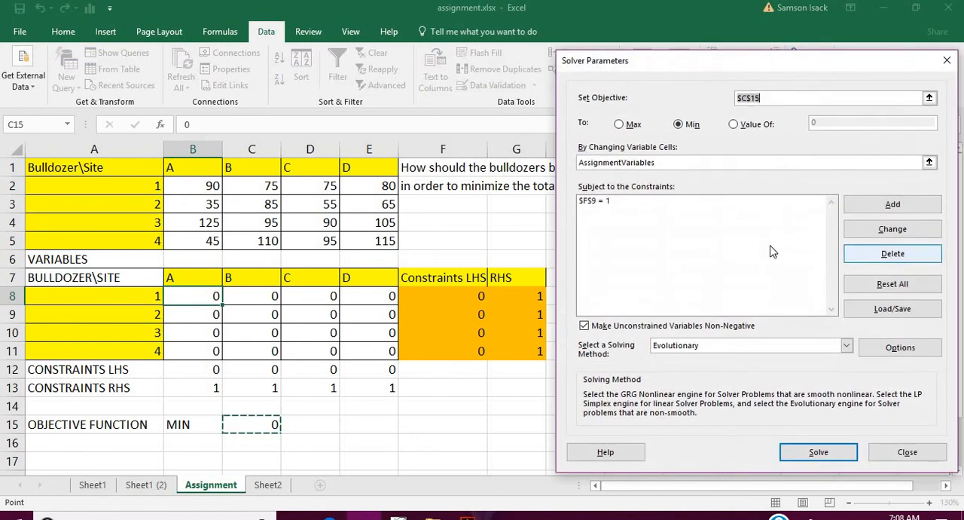
click(692, 204)
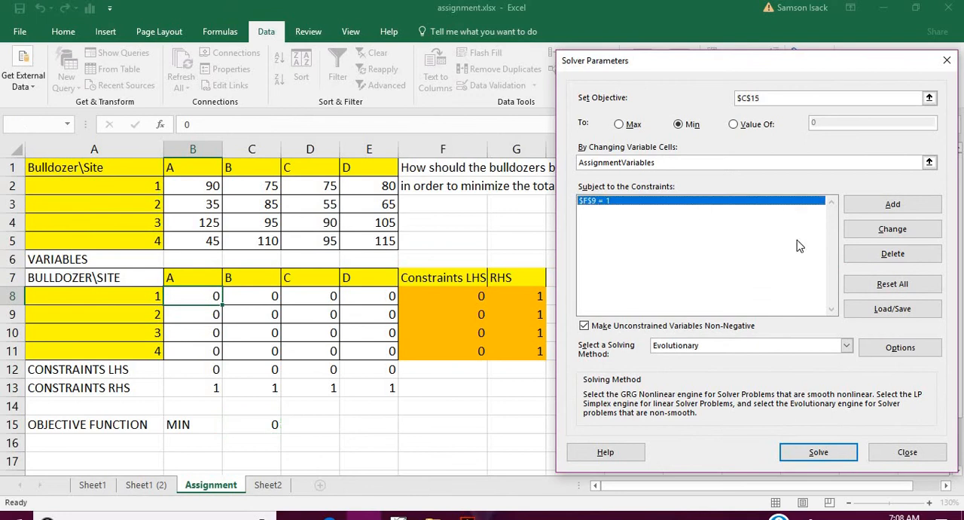
click(907, 257)
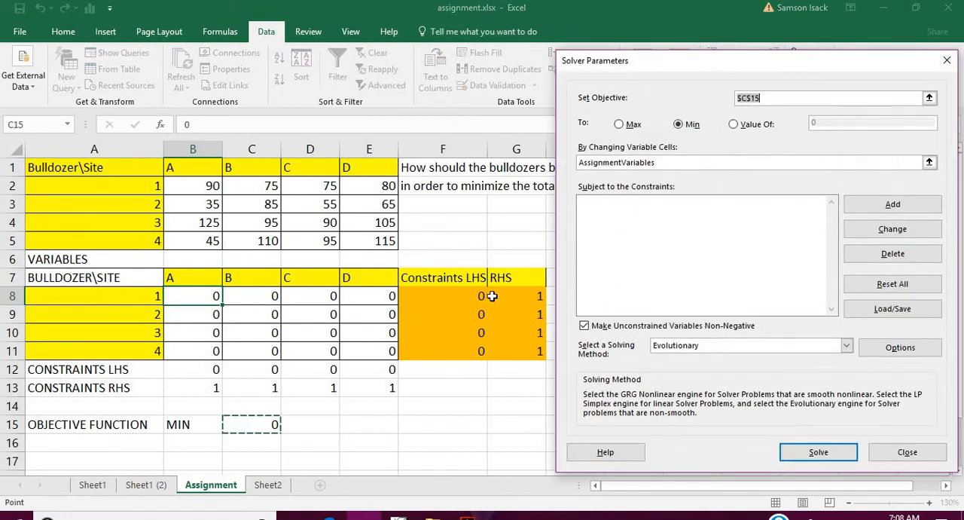
- Add a Solver constraint requiring the bulldozer row totals F8:F11 to equal the right-hand sides G8:G11
click(890, 206)
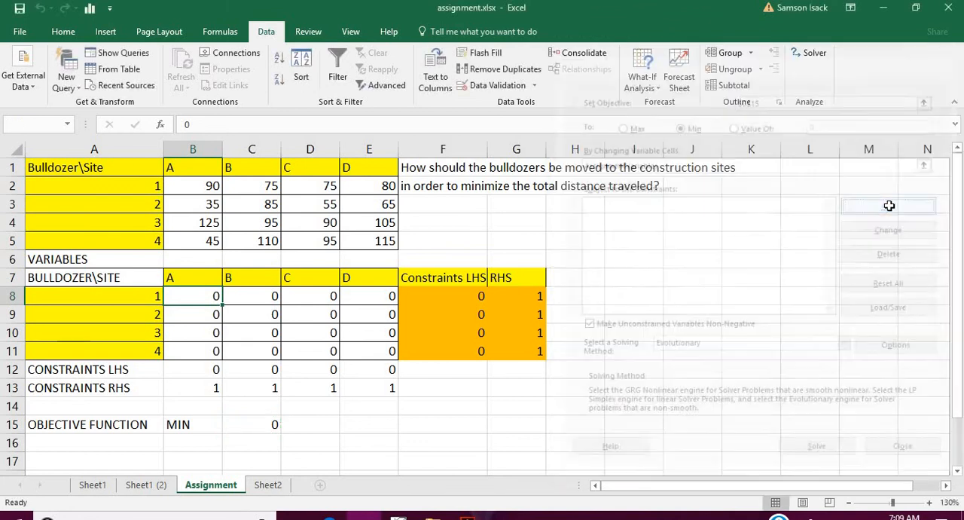
click(469, 296)
drag(468, 296, 468, 348)
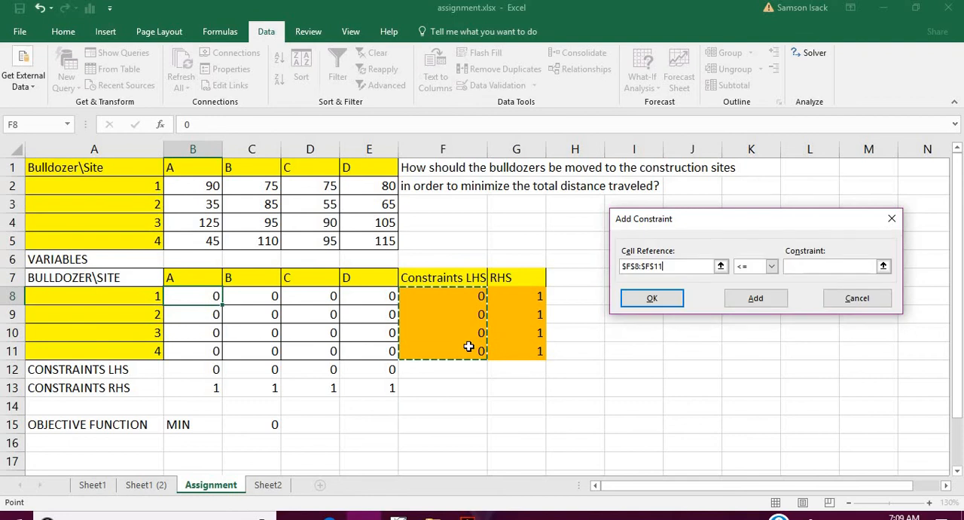
click(773, 268)
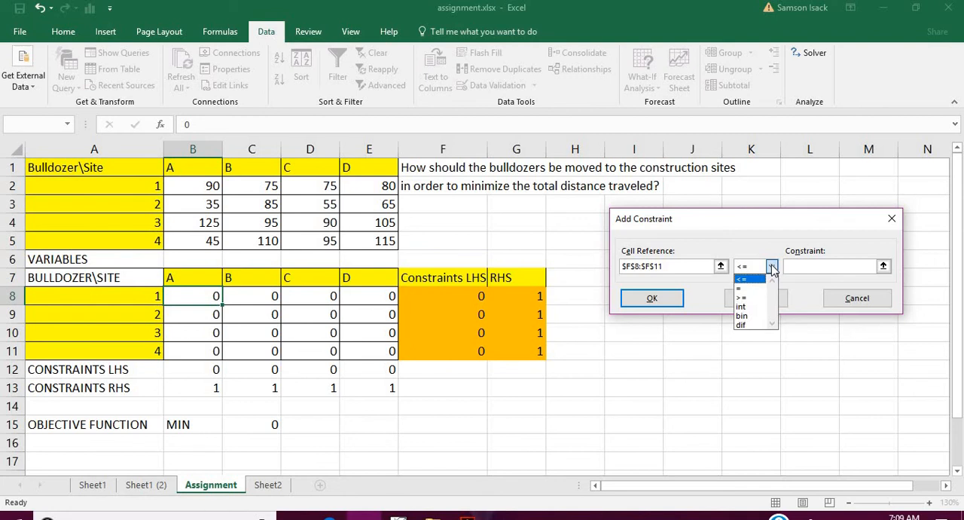
click(761, 288)
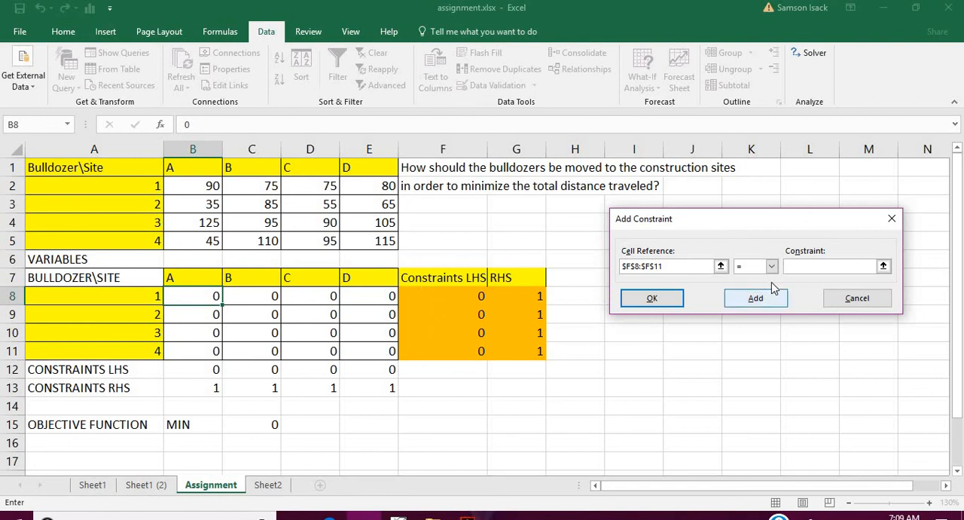
click(809, 264)
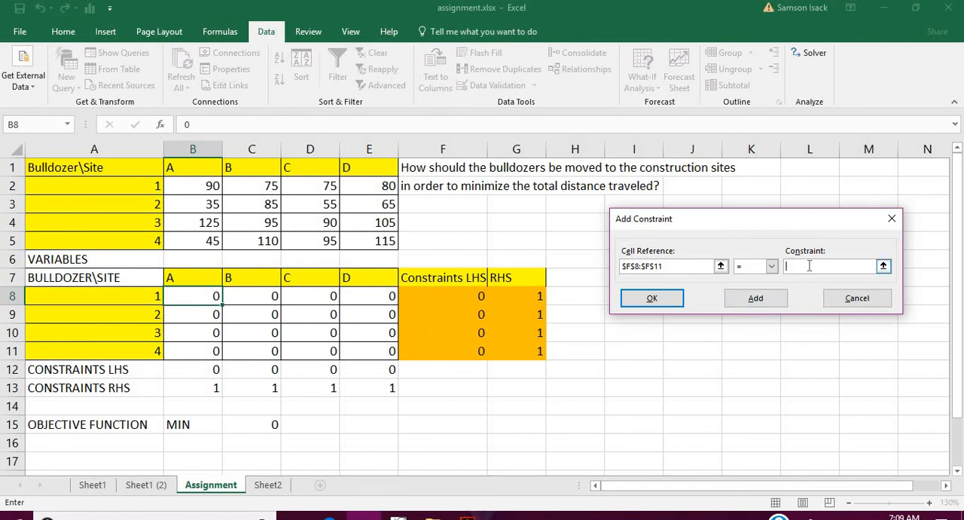
click(885, 267)
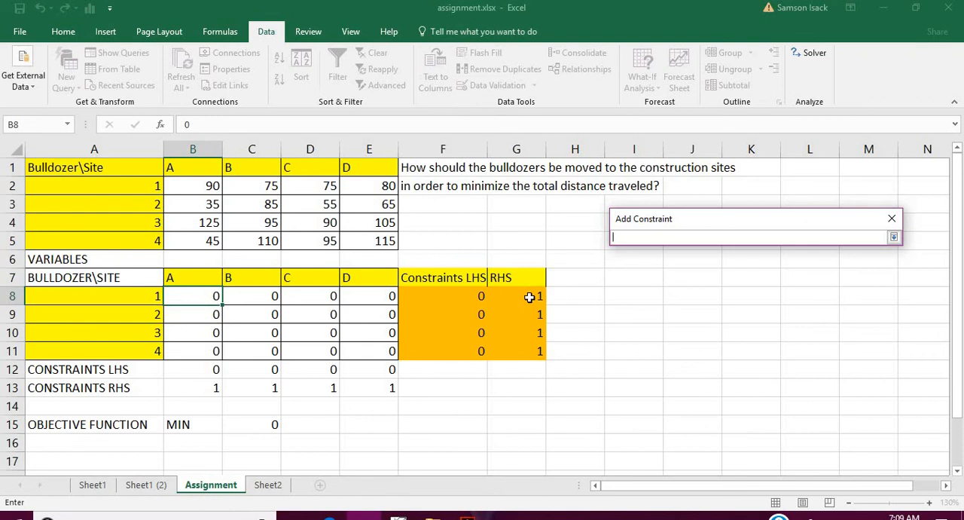
drag(529, 300, 532, 348)
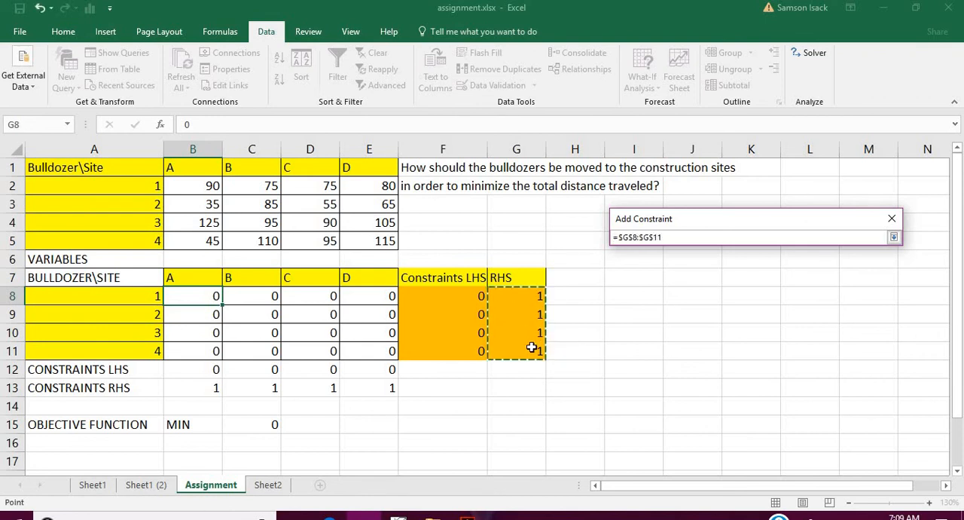
click(895, 237)
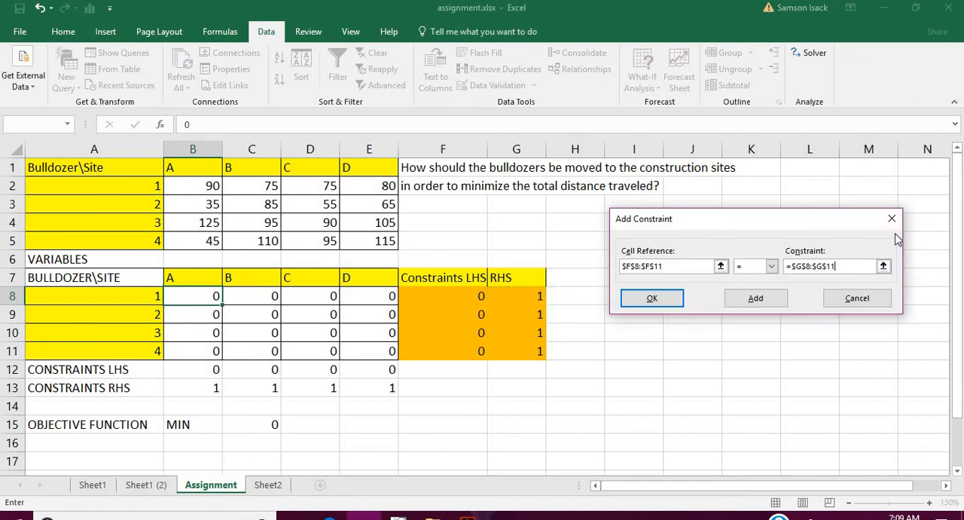
click(754, 302)
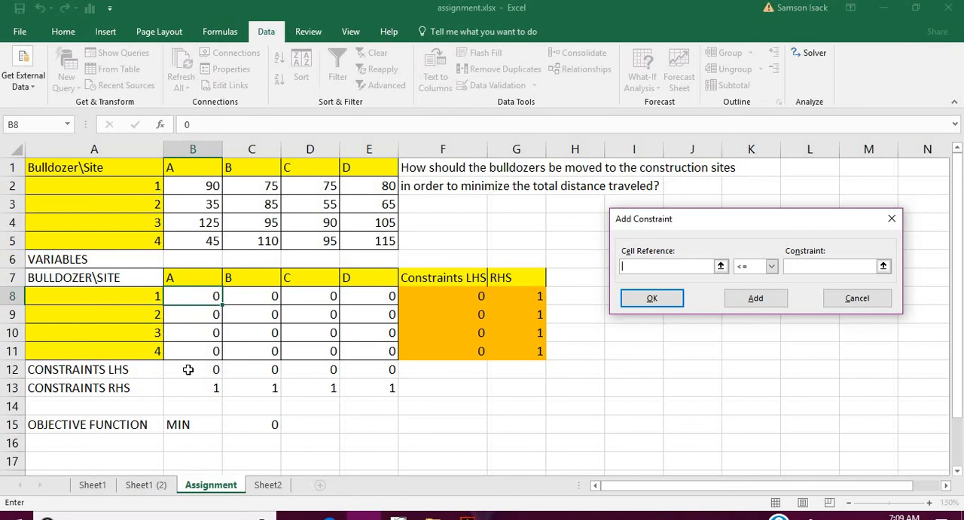
- Add a constraint requiring the site column totals B12:E12 to equal B13:E13, and return to the Solver parameters
drag(189, 370, 353, 369)
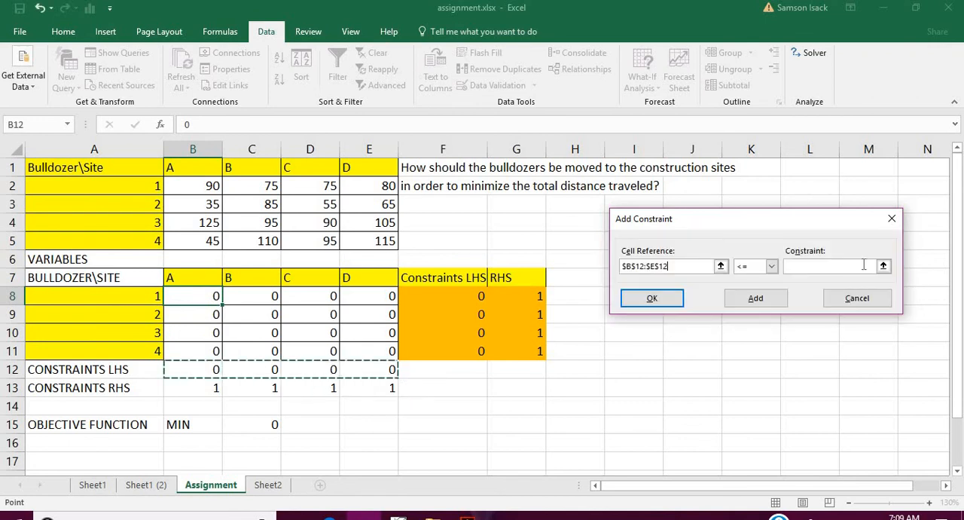
click(772, 265)
click(744, 288)
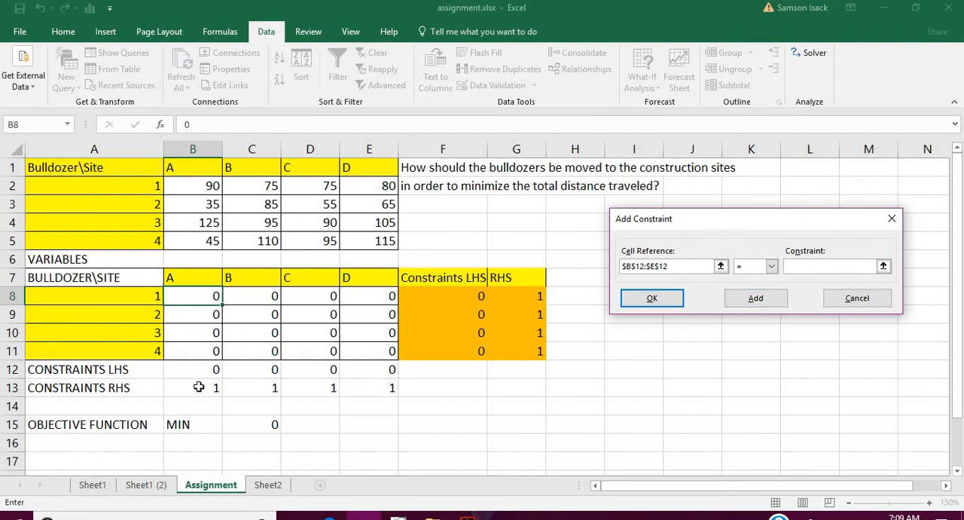
drag(198, 388, 366, 387)
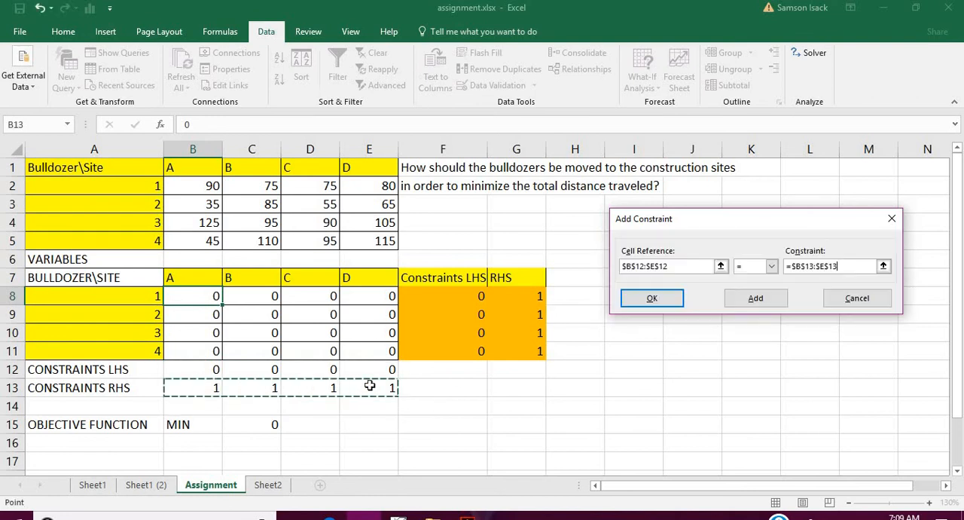
click(756, 299)
click(849, 298)
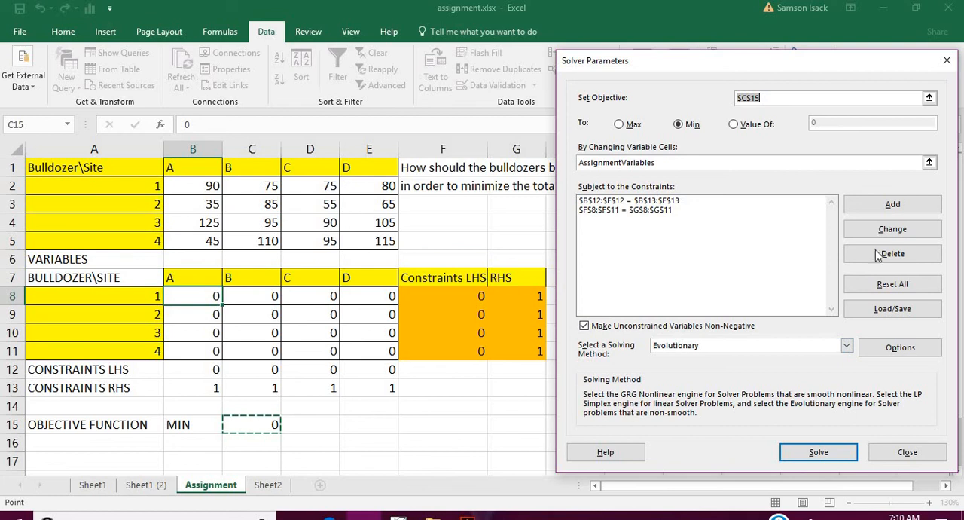
- Add a Solver constraint requiring the assignment variables B8:E11 to be binary, and return to the Solver parameters
click(893, 206)
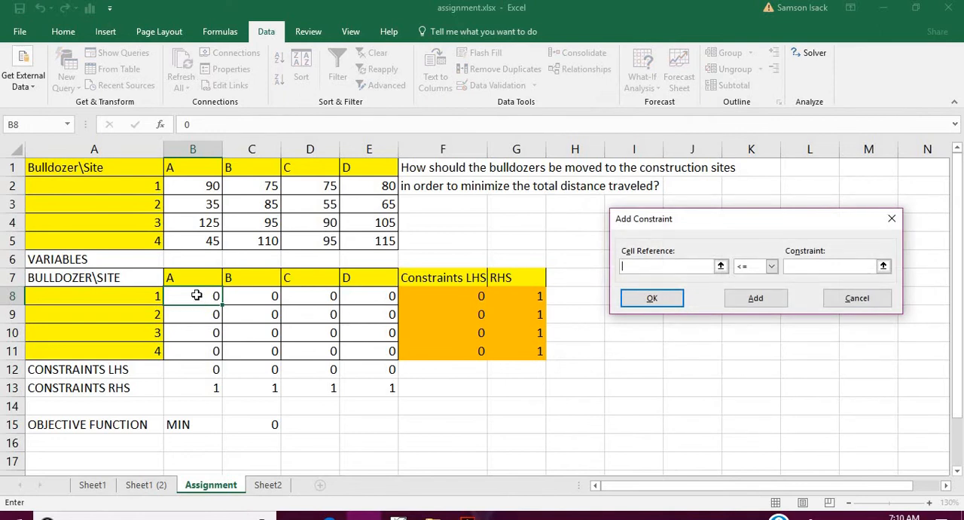
drag(194, 295, 350, 351)
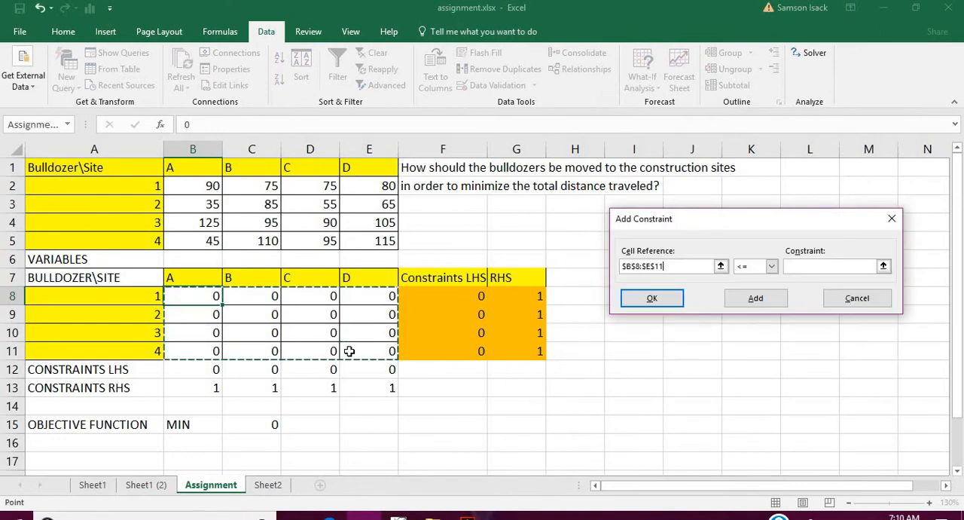
click(772, 269)
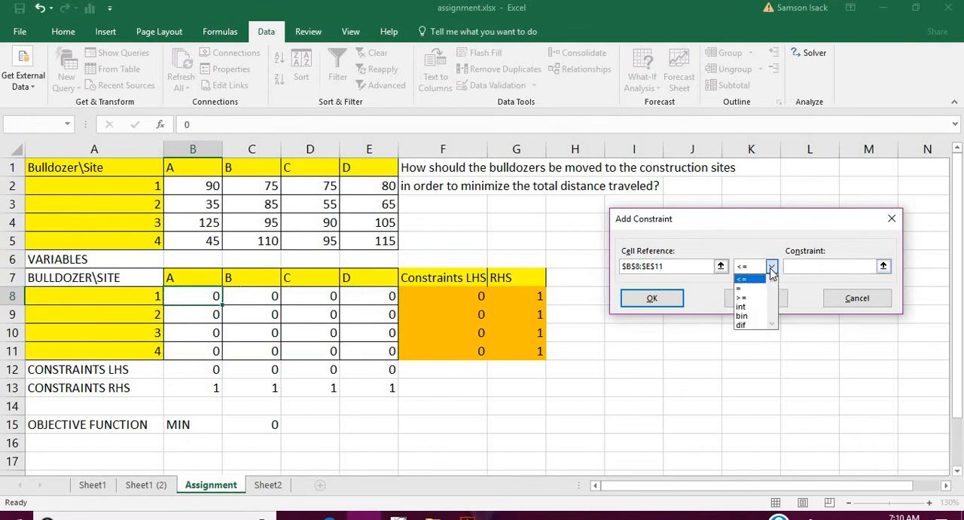
click(761, 318)
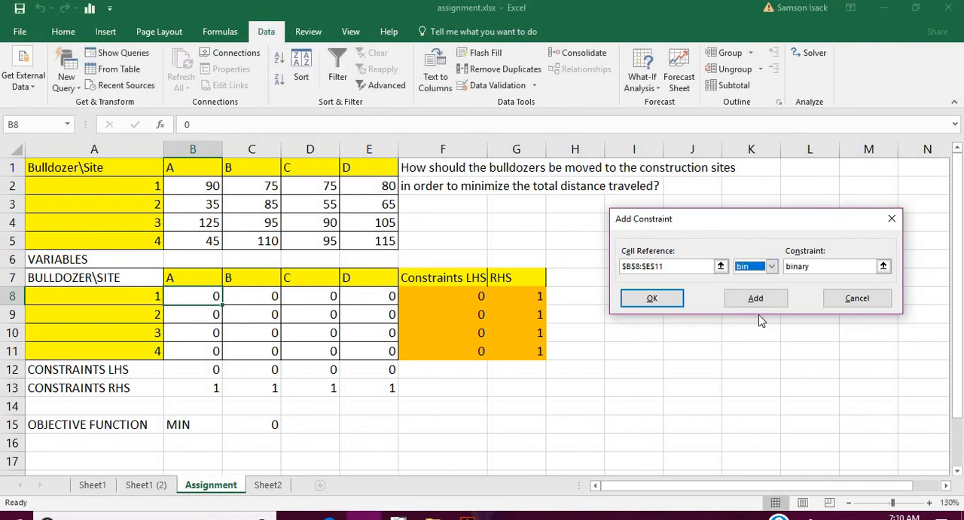
click(663, 299)
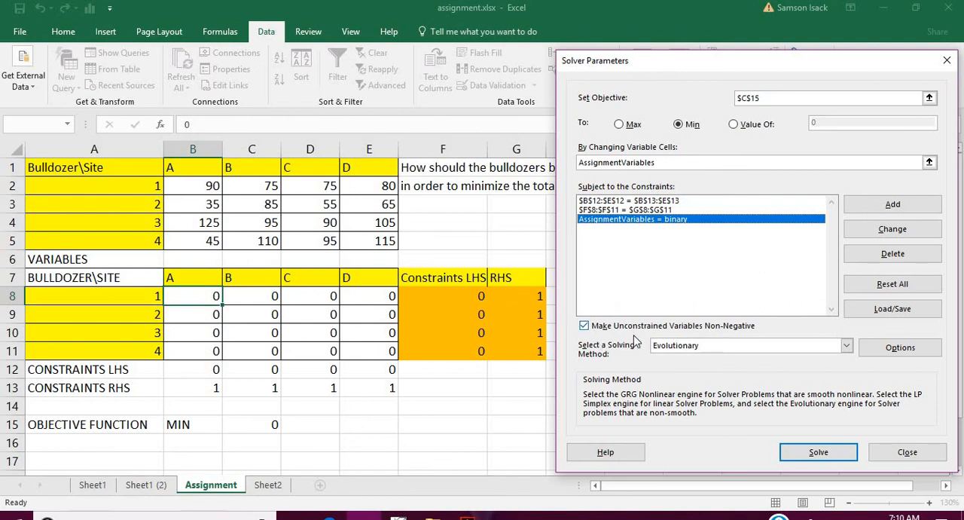
- Choose Evolutionary as the solving method and run Solver on the assignment model
click(847, 347)
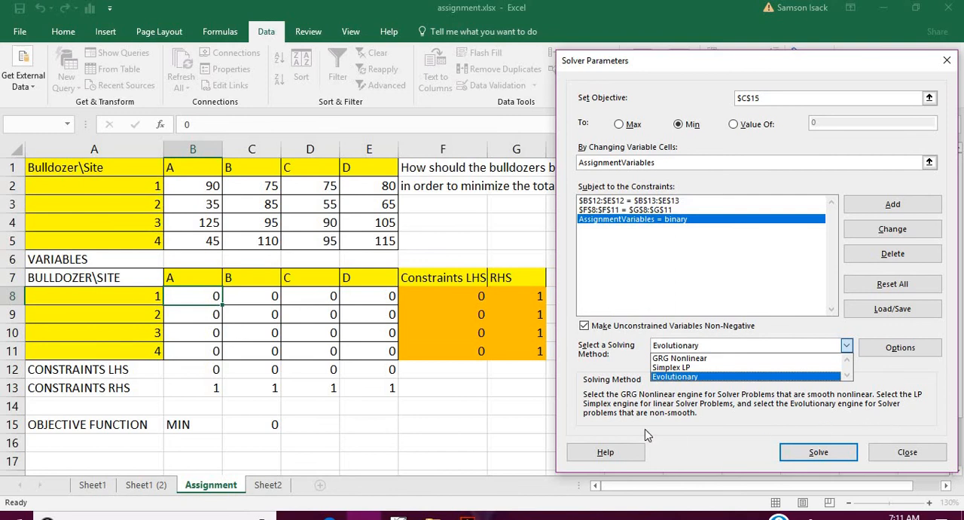
click(687, 375)
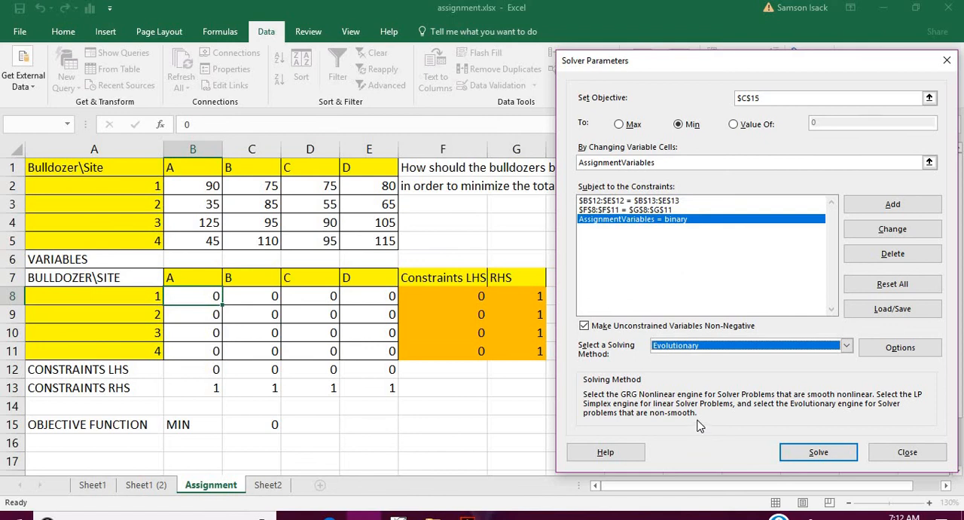
click(815, 453)
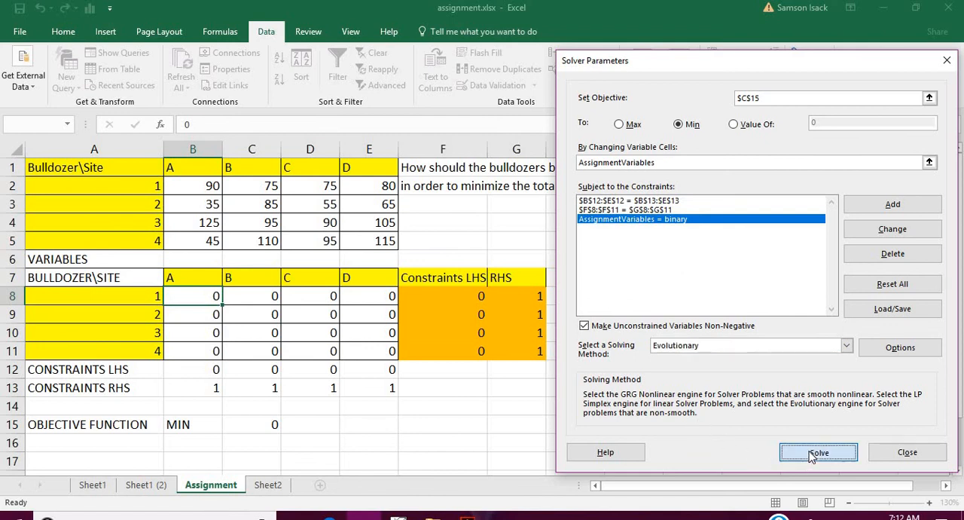
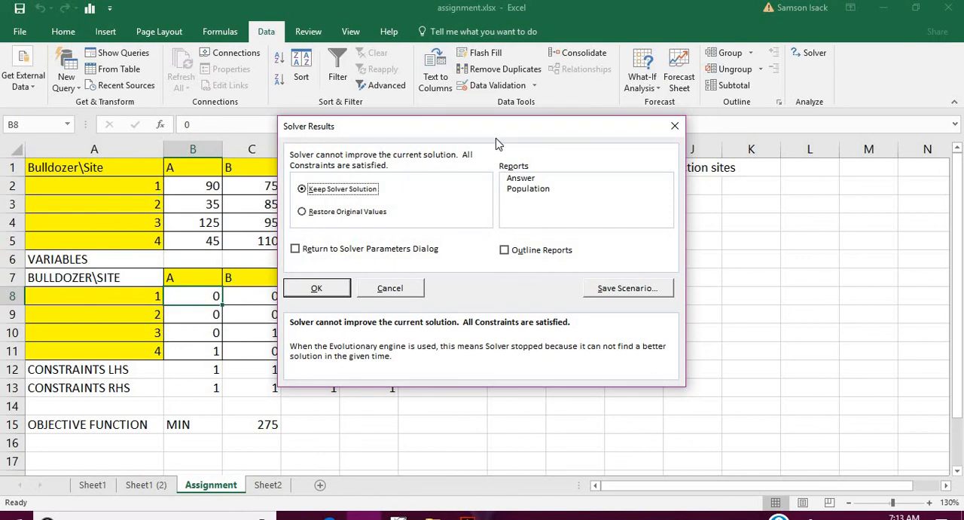
- Keep the Solver solution and generate an Answer report with outlining enabled
drag(538, 138, 702, 182)
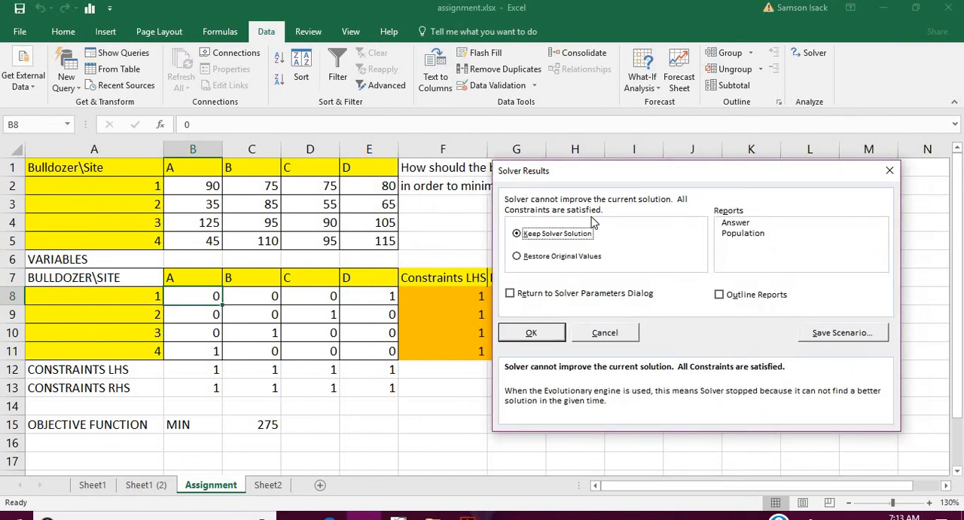
click(731, 224)
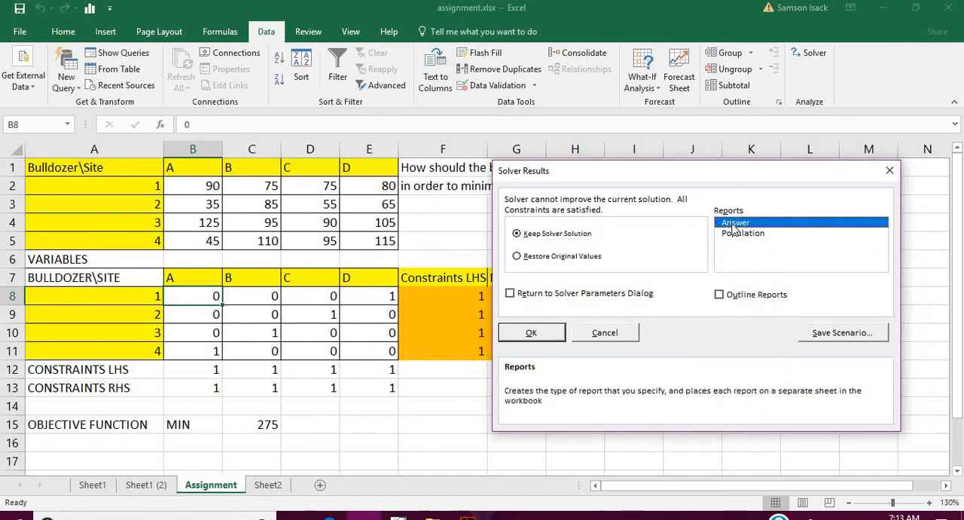
click(720, 295)
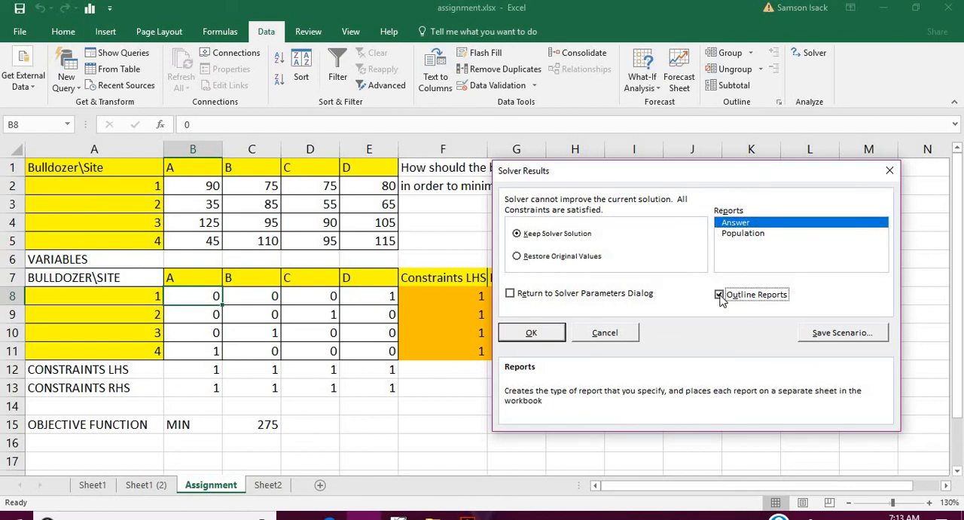
click(532, 333)
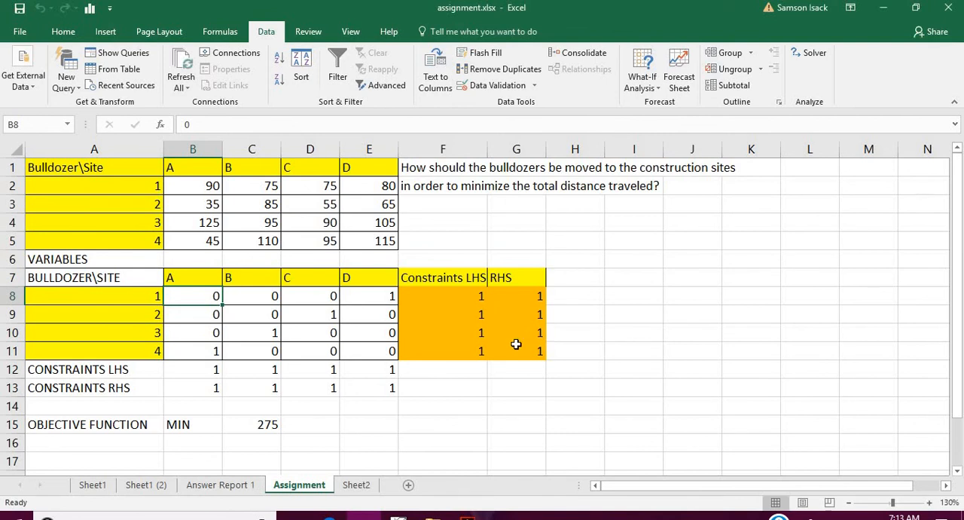
- Examine the selected assignment cells B11, C10, D9 and E8 to see which bulldozer goes to each site
click(216, 349)
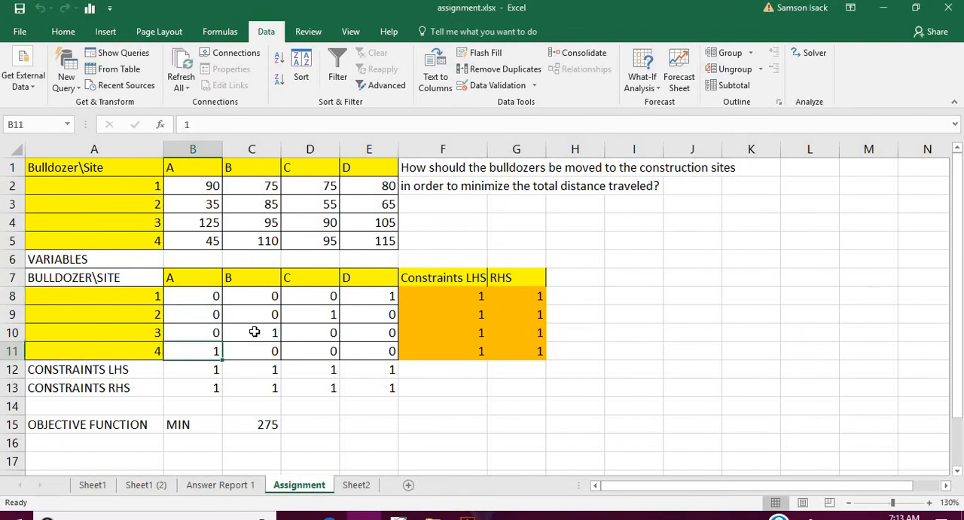
click(256, 331)
click(322, 317)
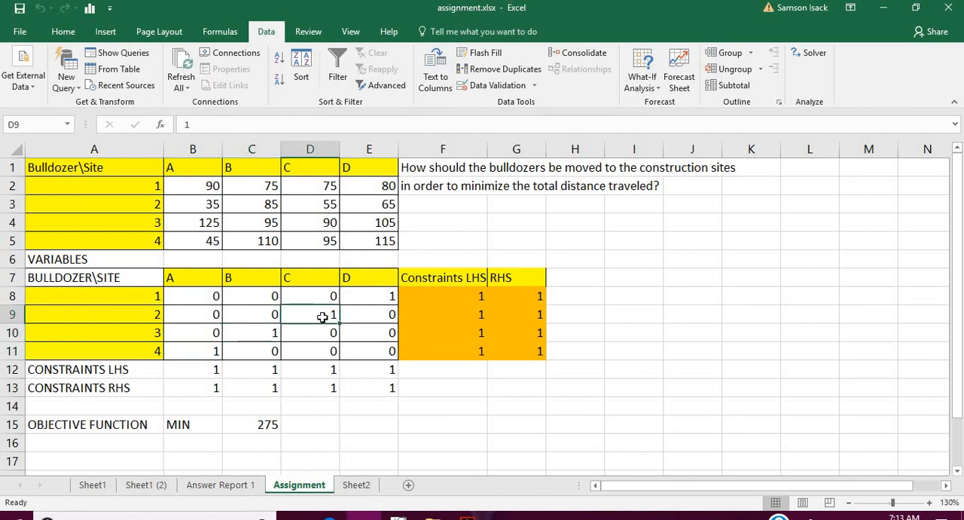
click(370, 295)
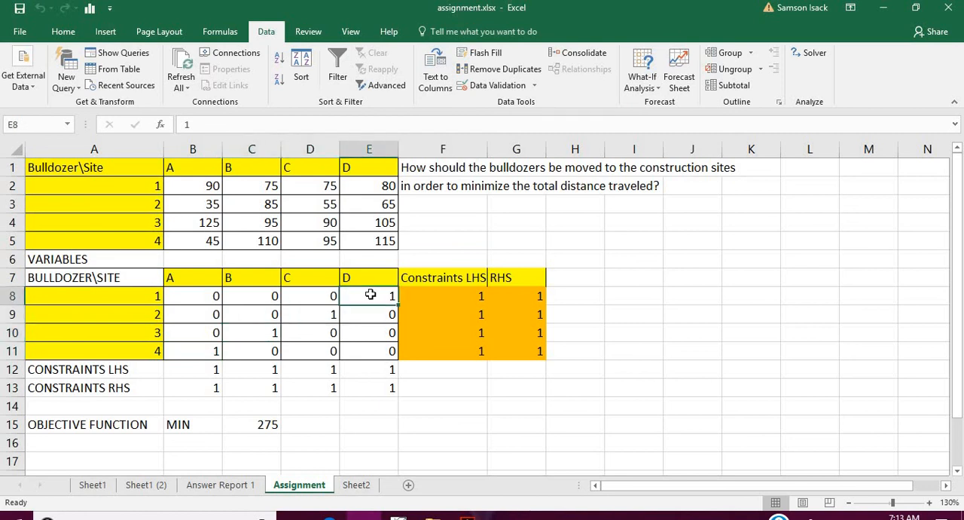
click(198, 351)
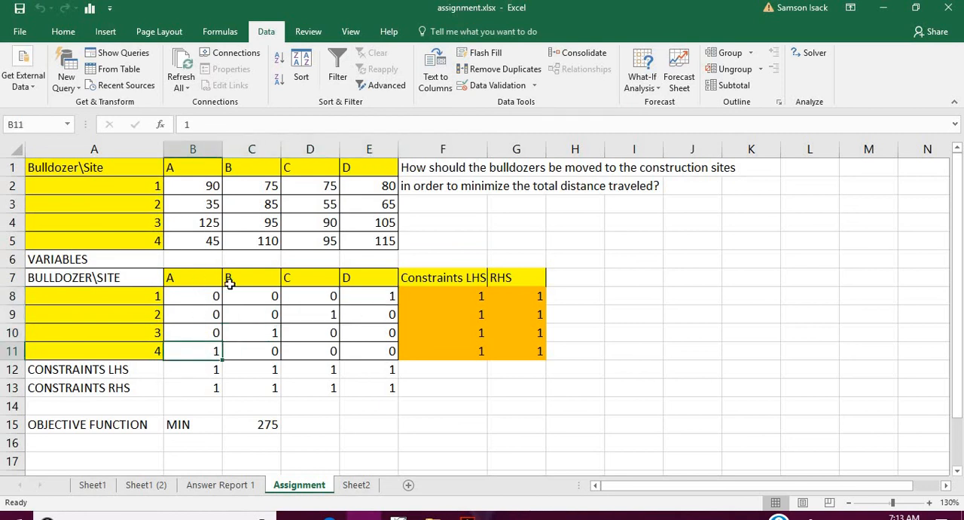
click(261, 332)
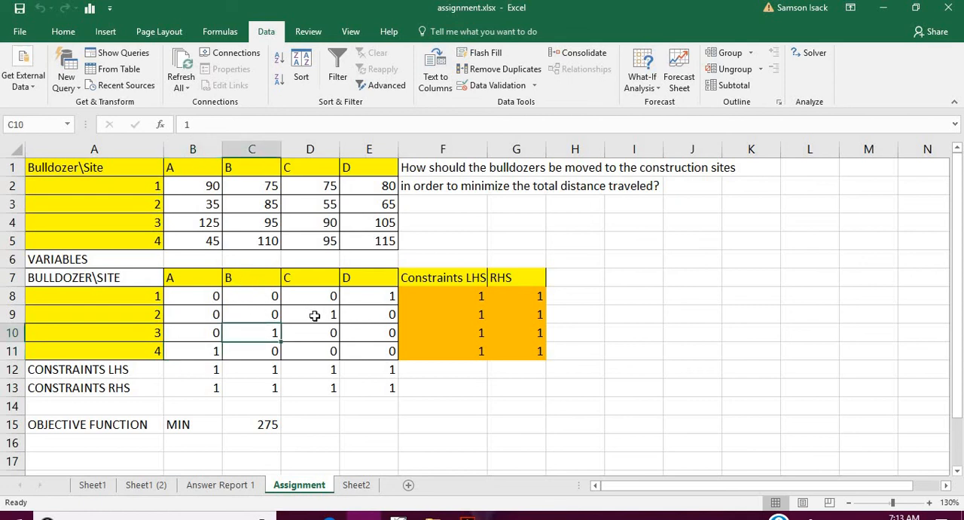
click(315, 316)
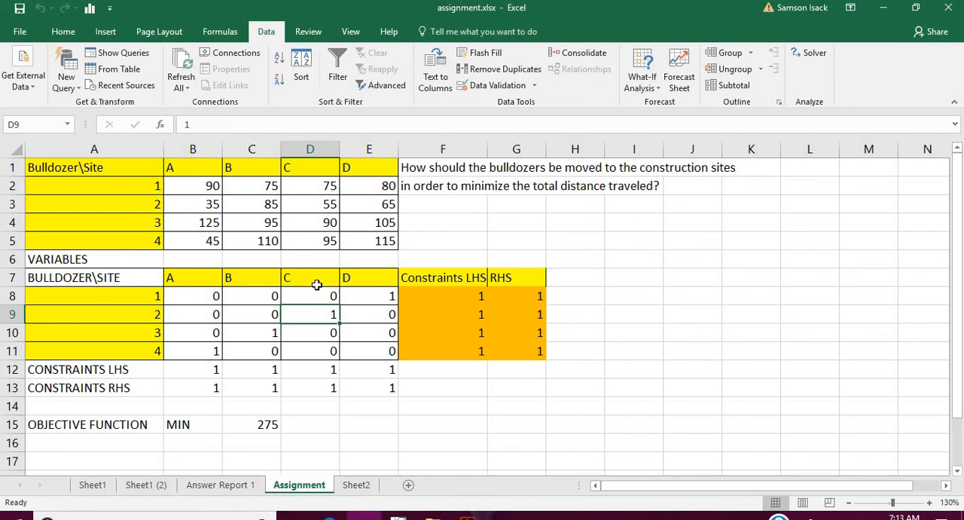
click(373, 295)
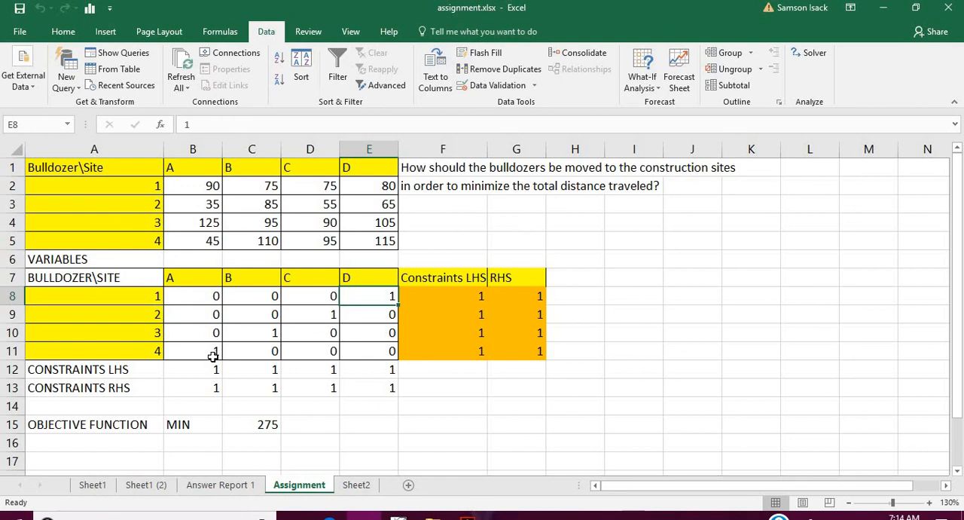
- Inspect the minimised objective in C15 and review each bulldozer's site pairing in the variables table
click(202, 425)
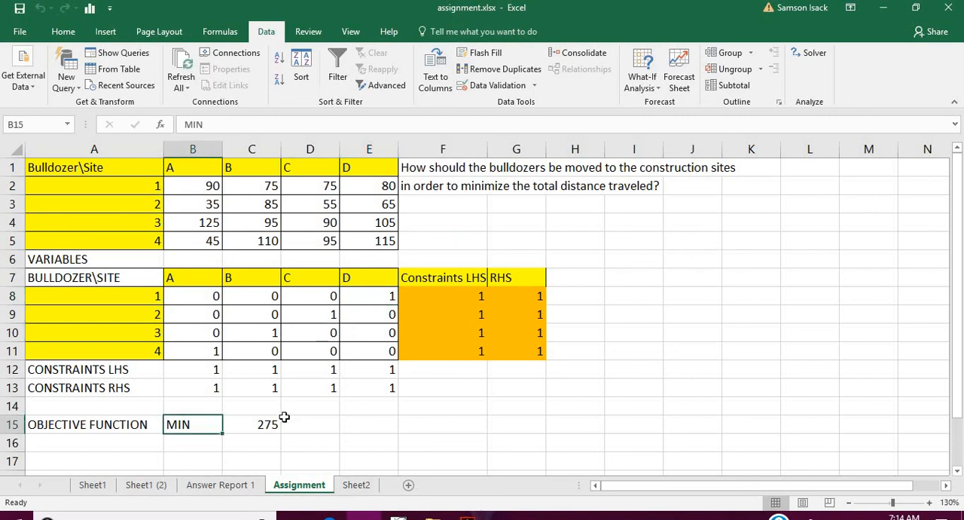
click(257, 426)
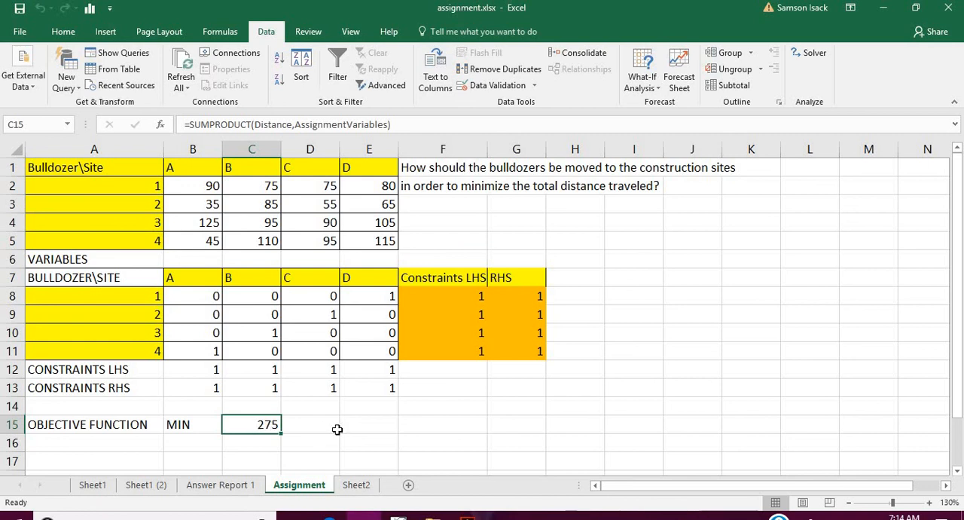
click(154, 353)
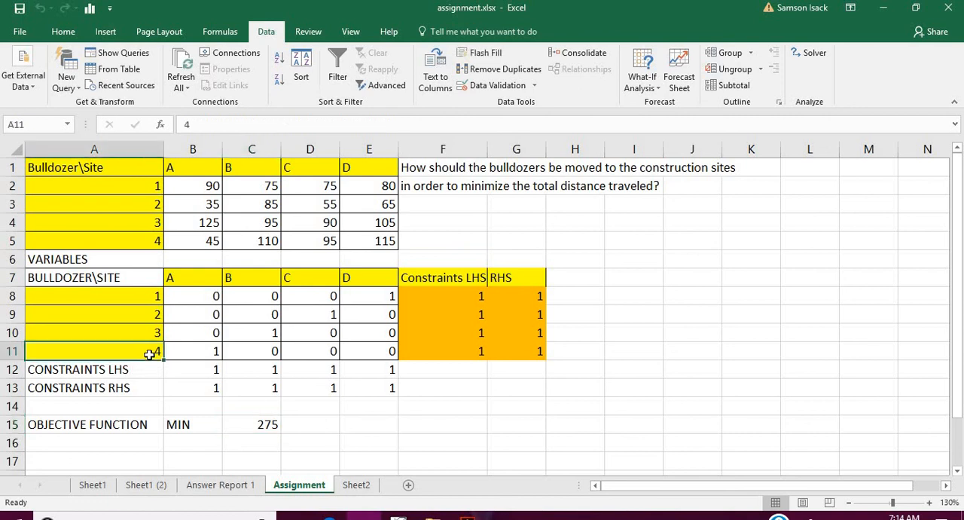
click(196, 358)
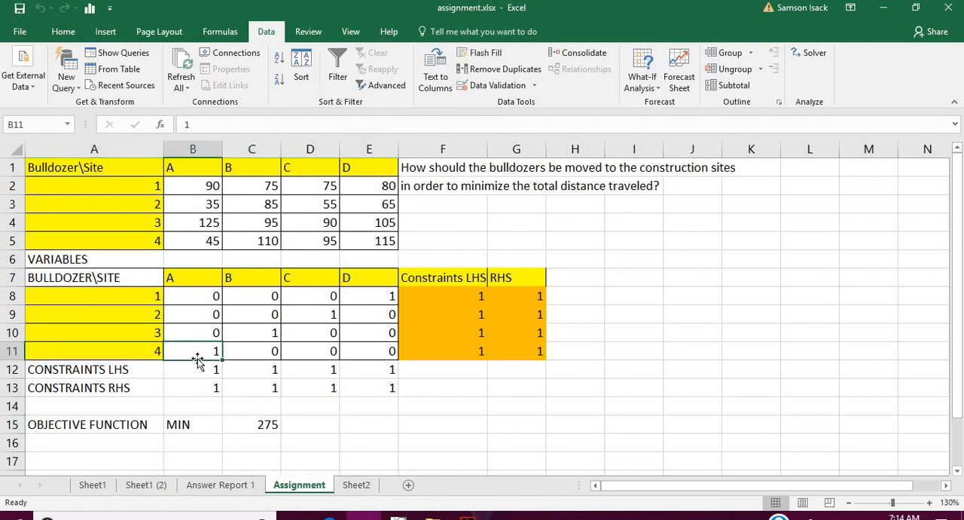
click(247, 332)
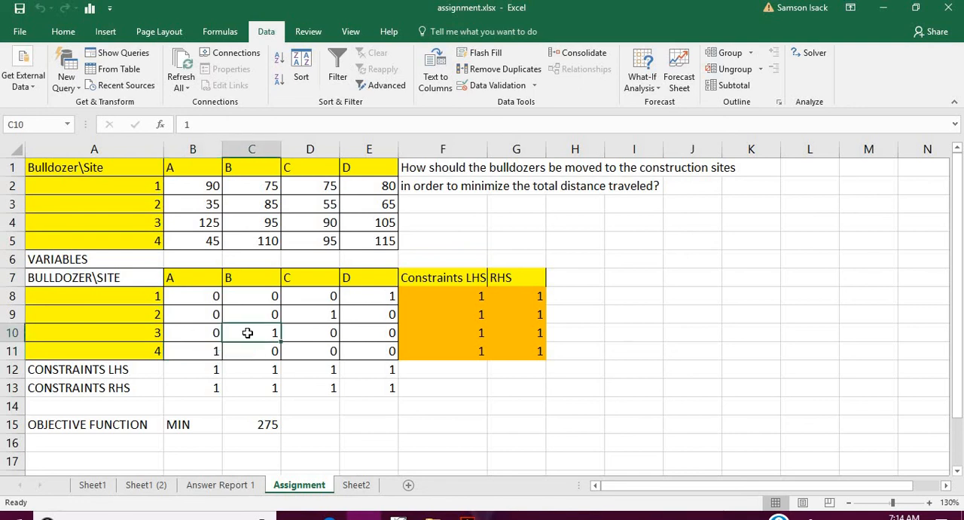
click(334, 317)
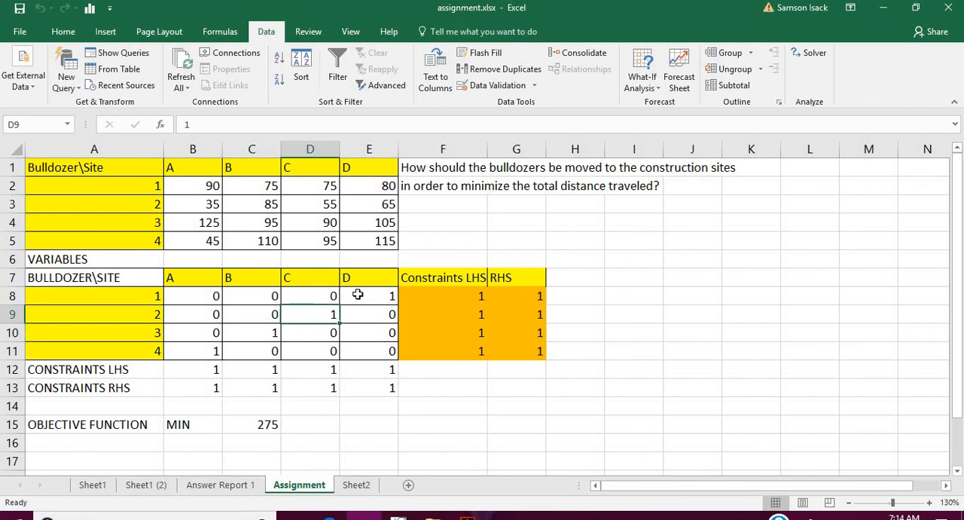
click(357, 294)
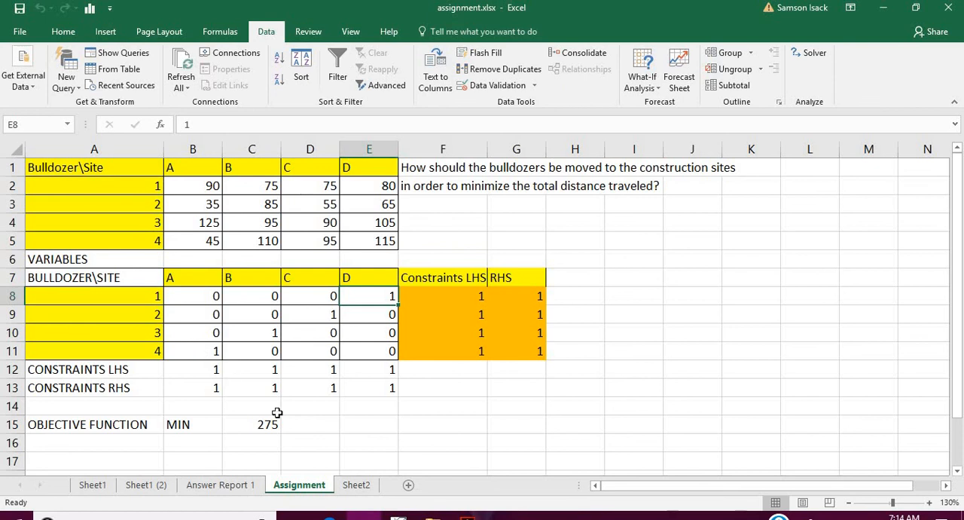
- Open the Answer Report 1 sheet, expand its Solver Engine and Solver Options details, and inspect the objective's final value
click(238, 487)
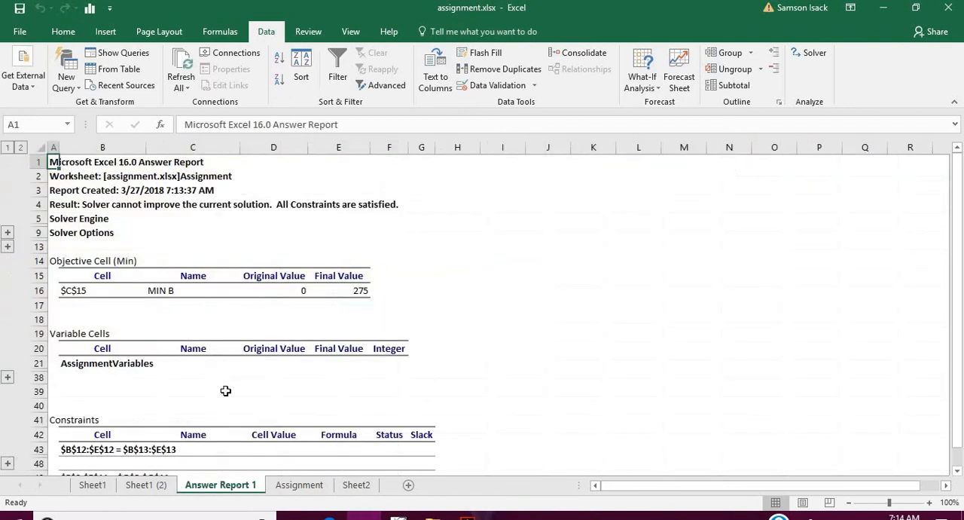
click(7, 235)
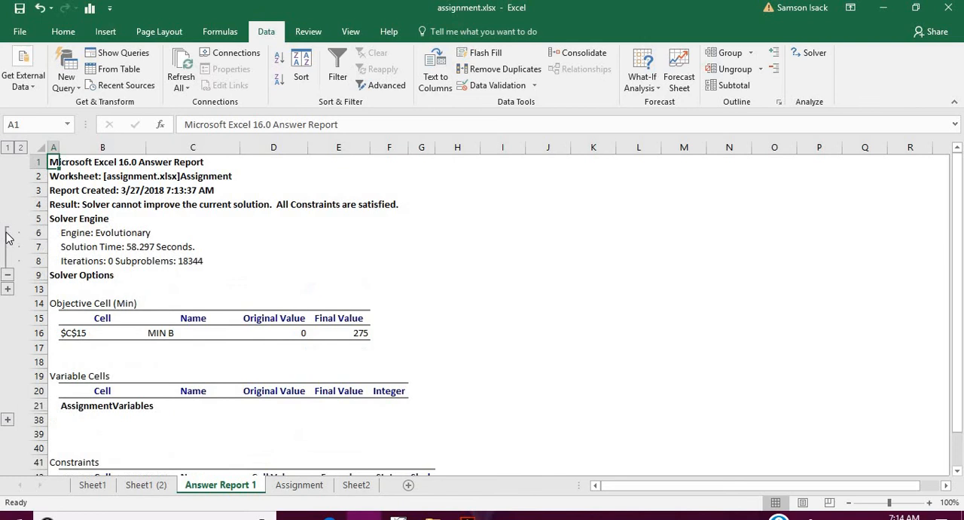
click(7, 290)
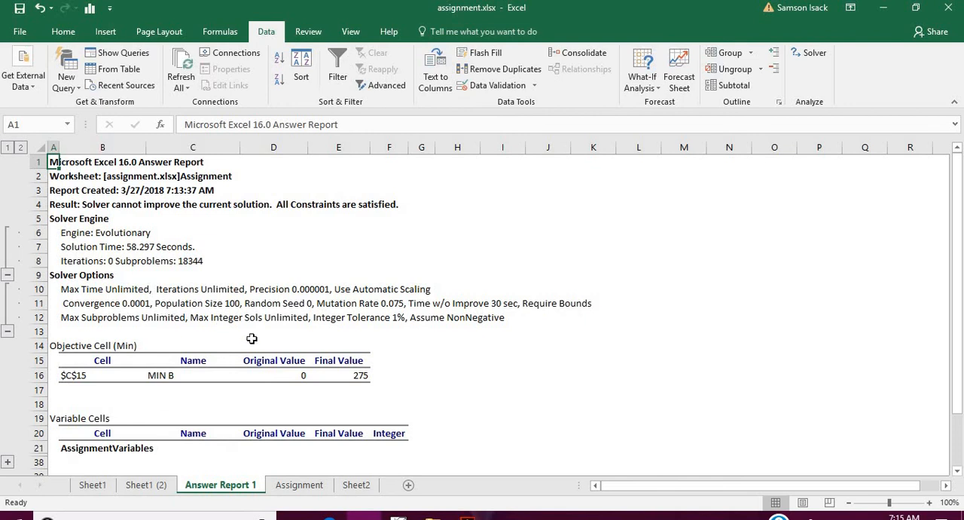
click(359, 374)
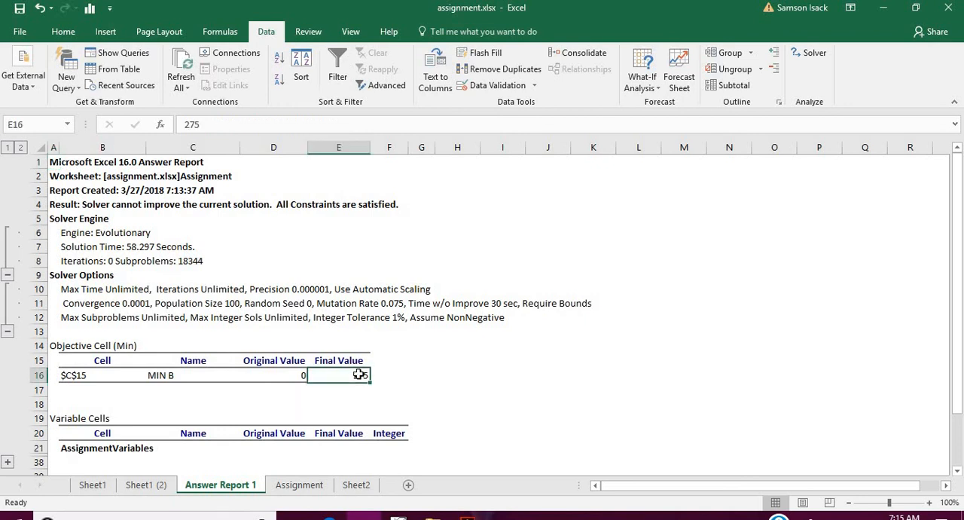
- Expand the AssignmentVariables group in the report to examine the final value of each variable cell
click(956, 471)
scroll(958, 471, down, 4)
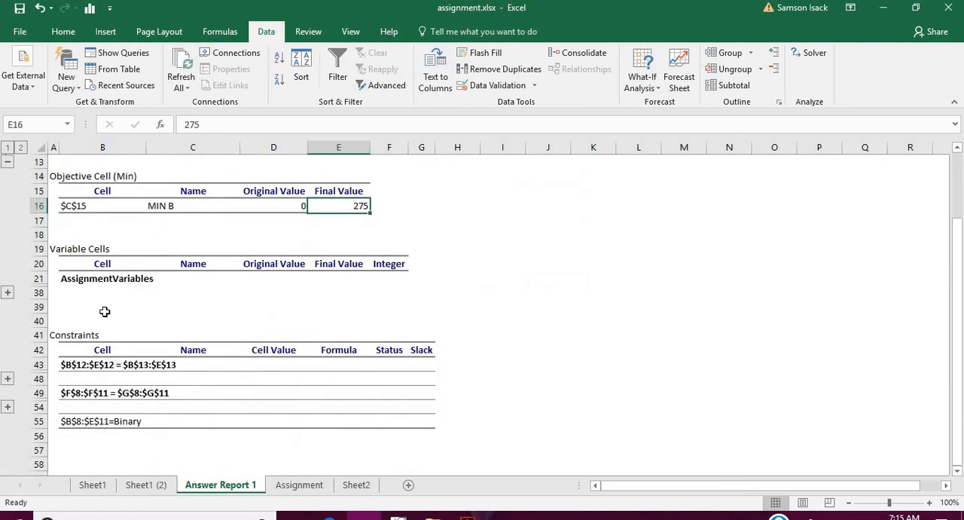
click(7, 292)
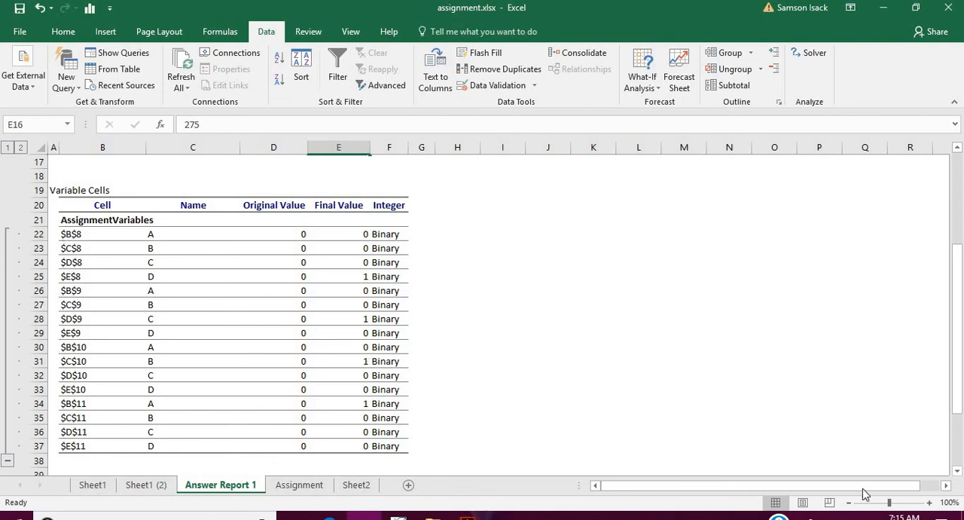
- Expand the B12:E12 and F8:F11 constraint groups to review their status and slack, and return to the Assignment sheet
click(959, 454)
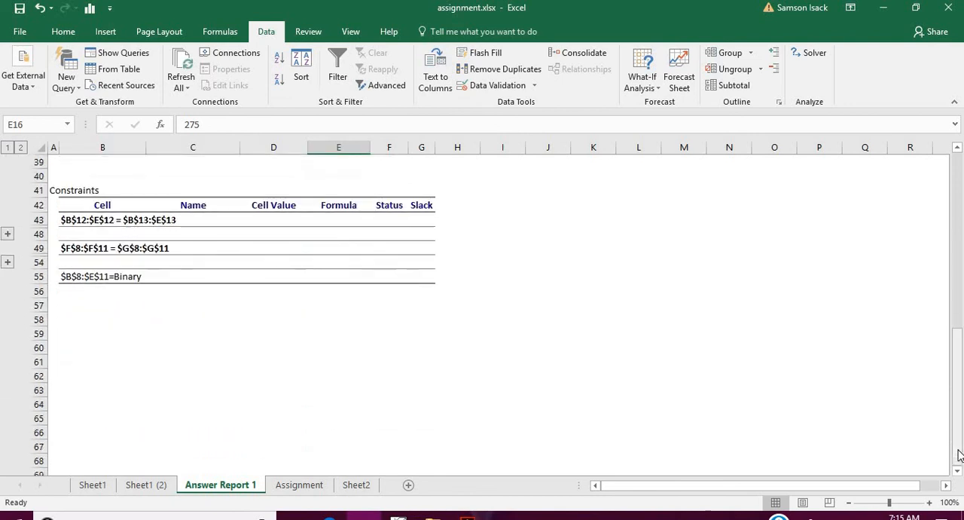
click(8, 235)
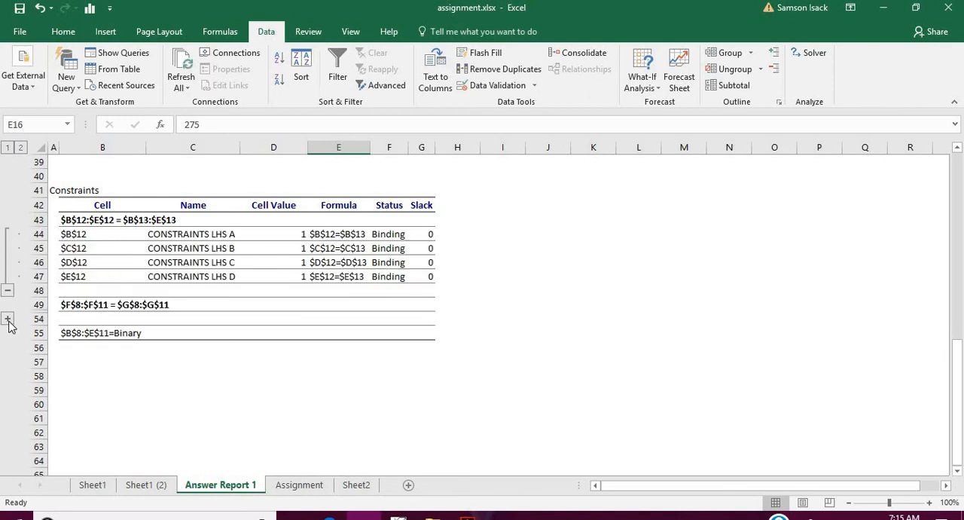
click(7, 318)
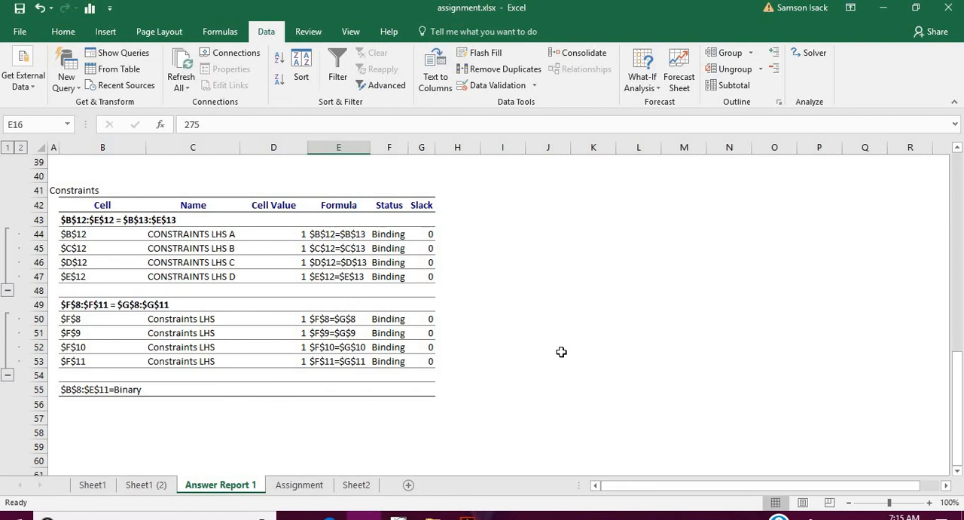
click(317, 488)
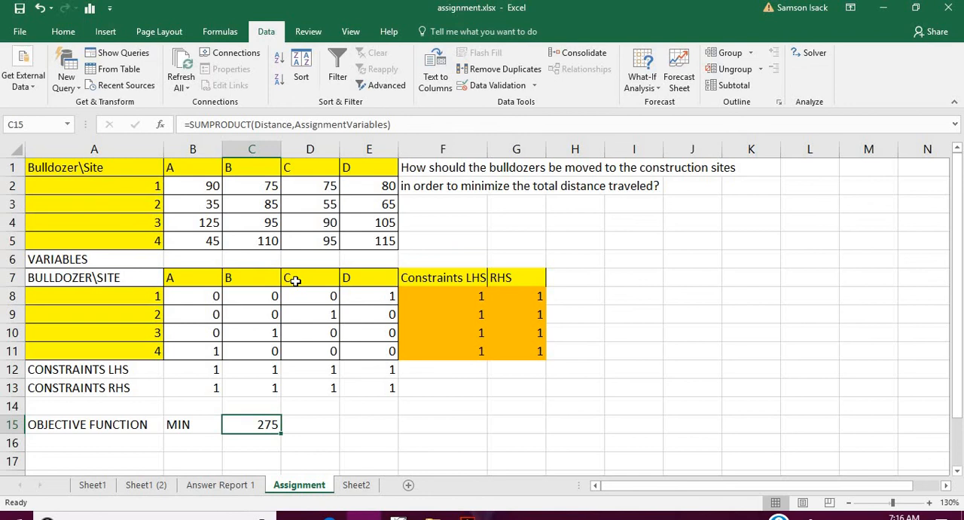
click(145, 166)
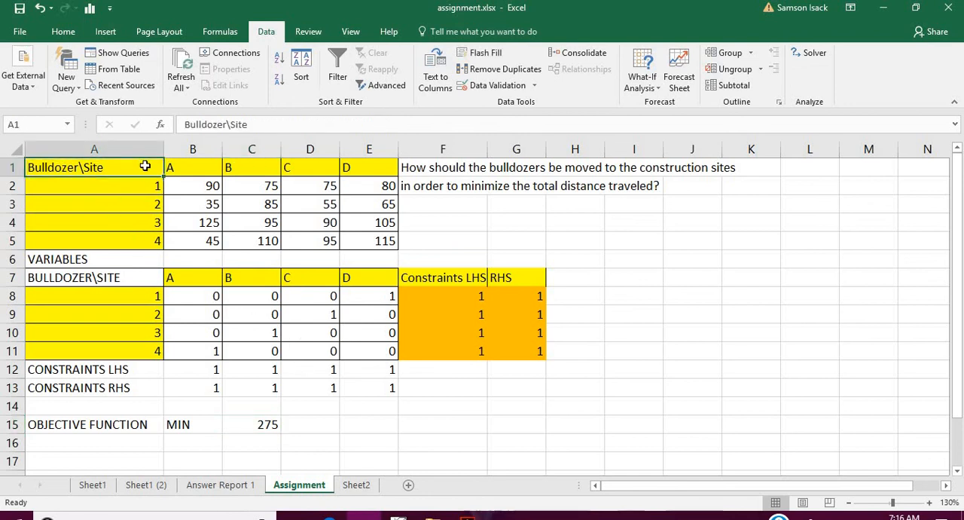